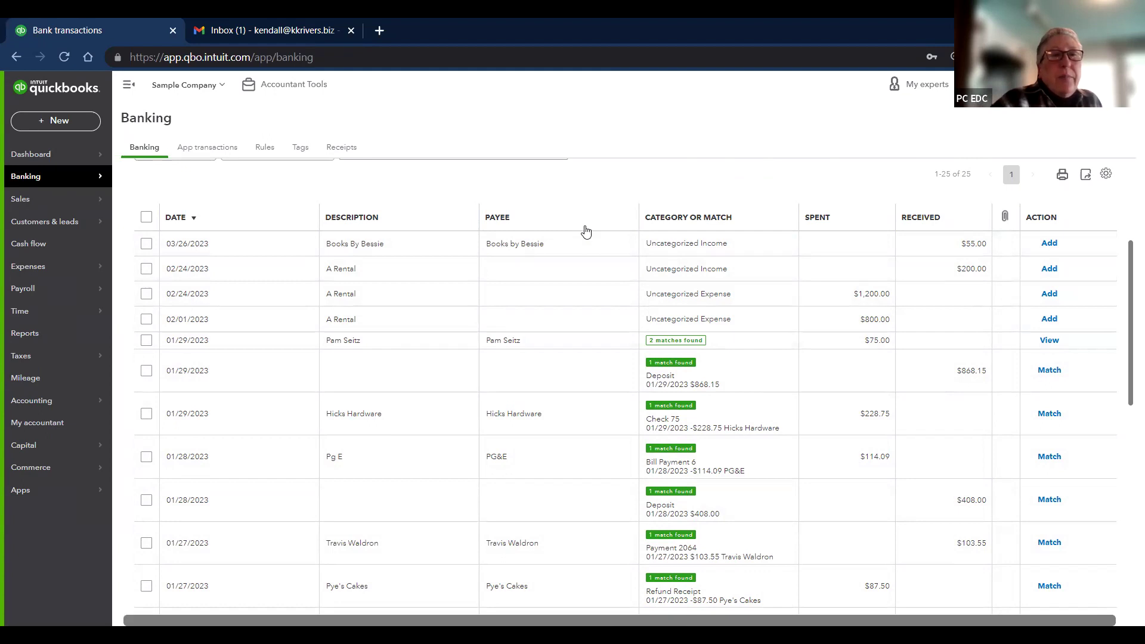
# Step: Update the bank feeds and match the $868.15 received on 01/29/2023 in Checking to its suggested deposit
pyautogui.scroll(4, 378, 378)
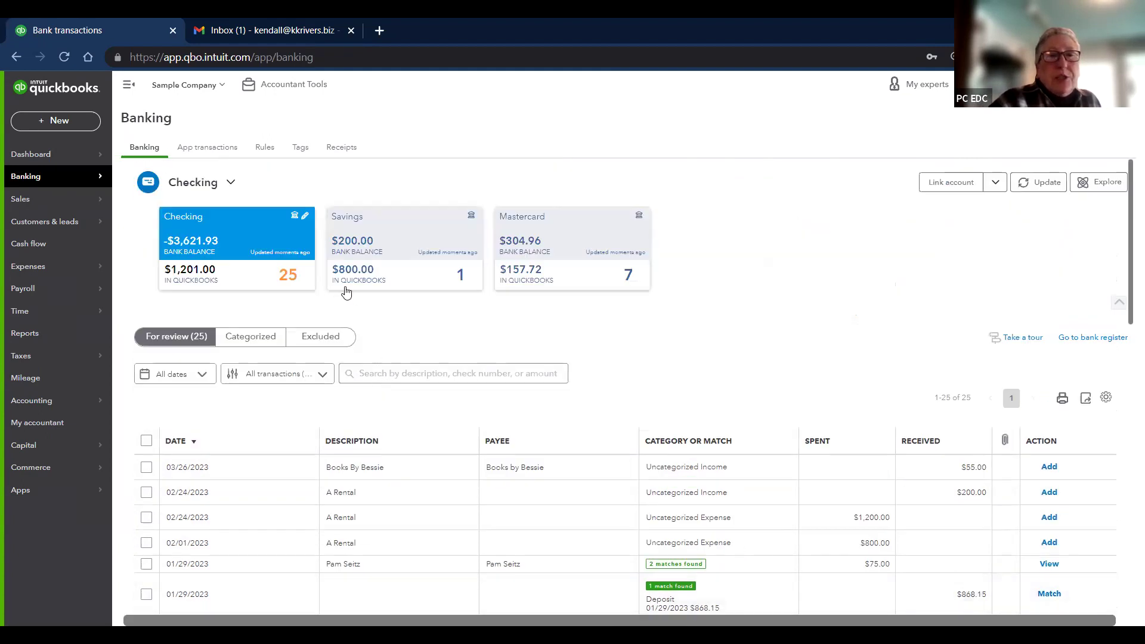
pyautogui.click(1037, 195)
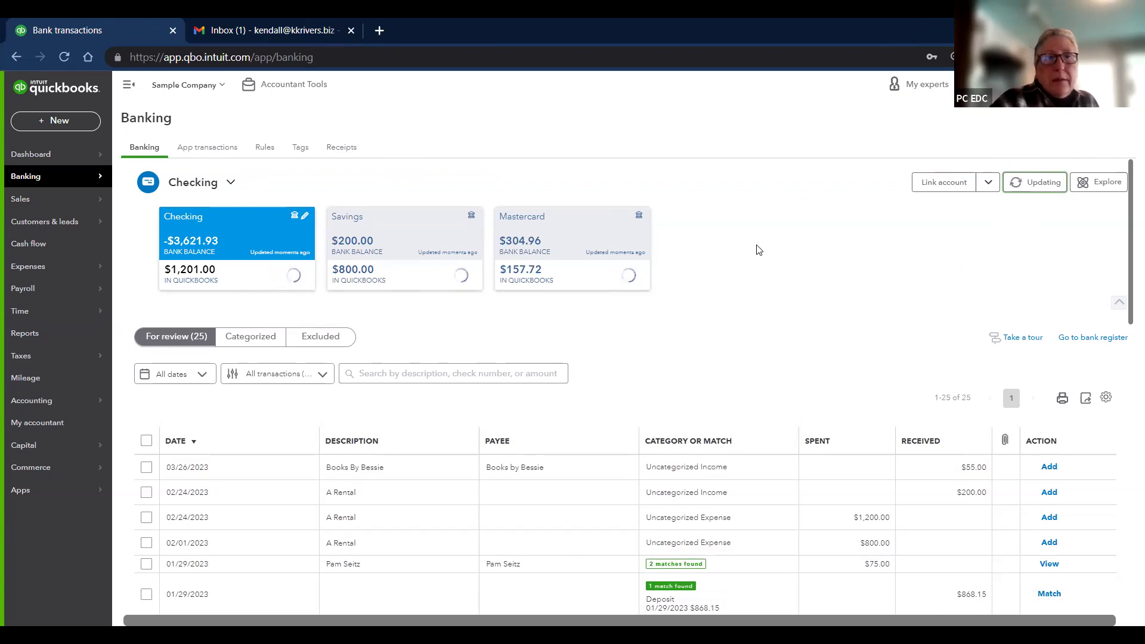
pyautogui.scroll(-1, 755, 240)
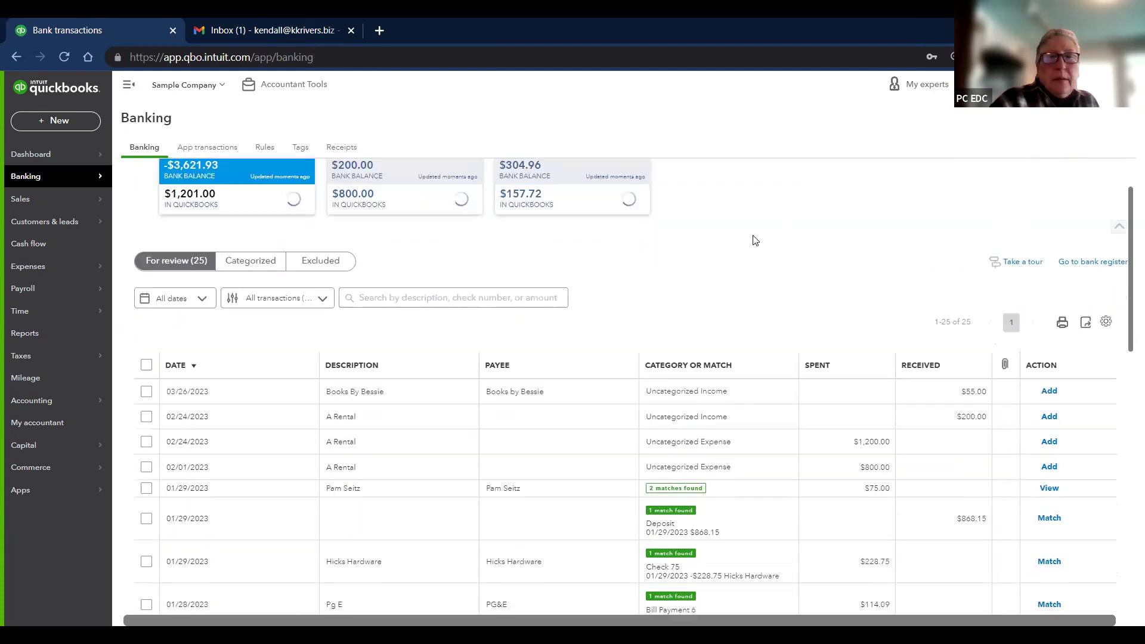
pyautogui.scroll(-2, 755, 241)
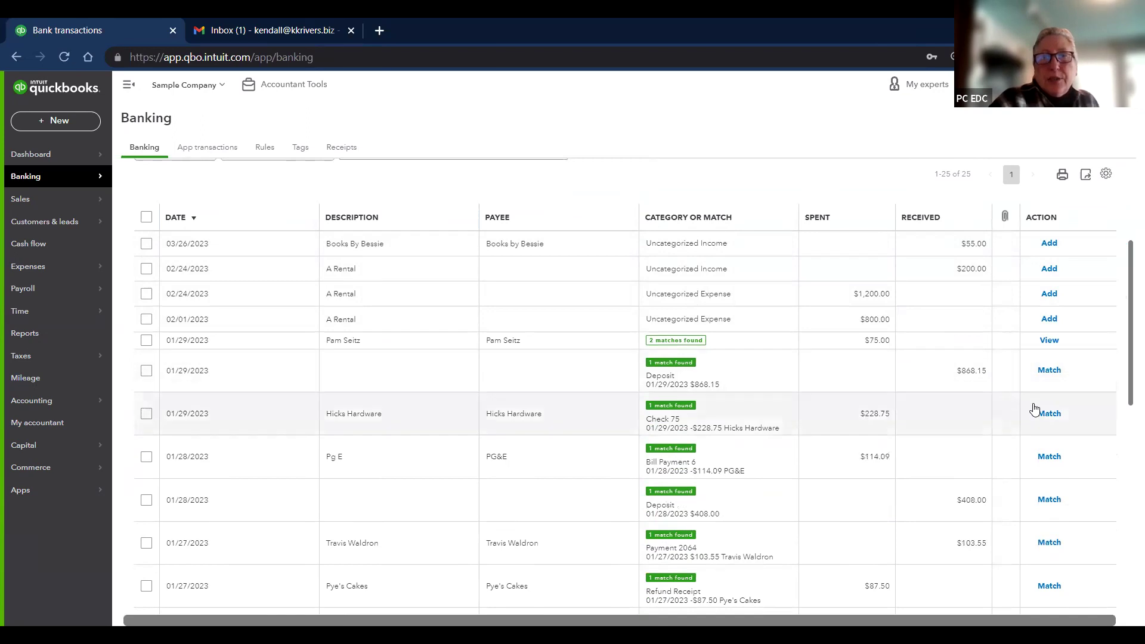
pyautogui.click(1050, 370)
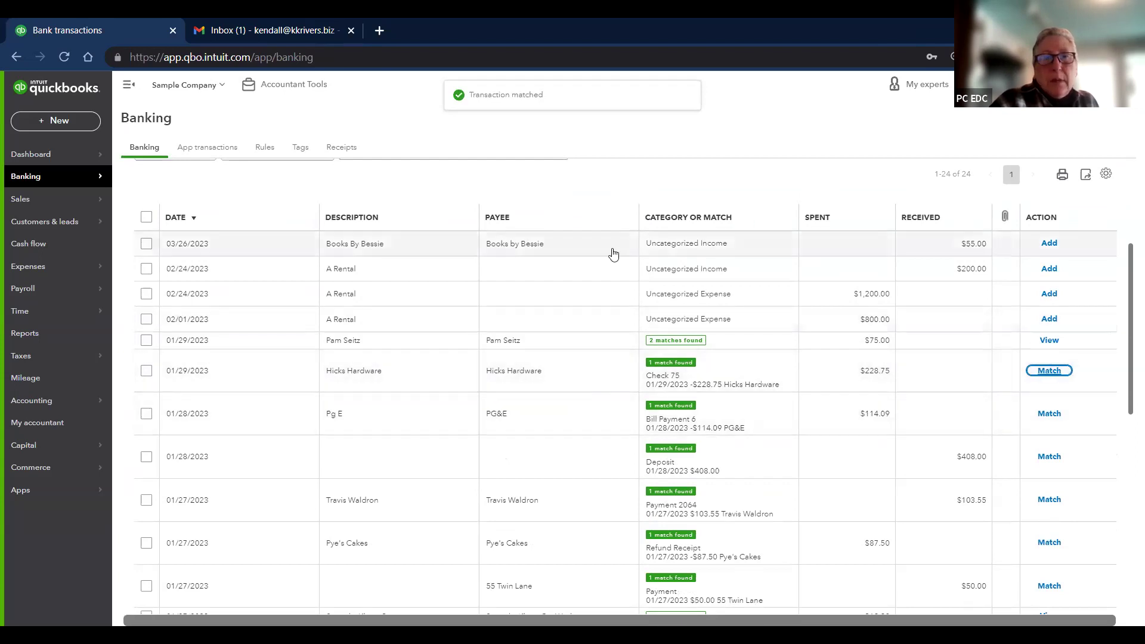
# Step: Match the $75.00 spent on 01/29/2023 to Bill Payment 3 for Books by Bessie, dated 01/27/2023
pyautogui.click(574, 348)
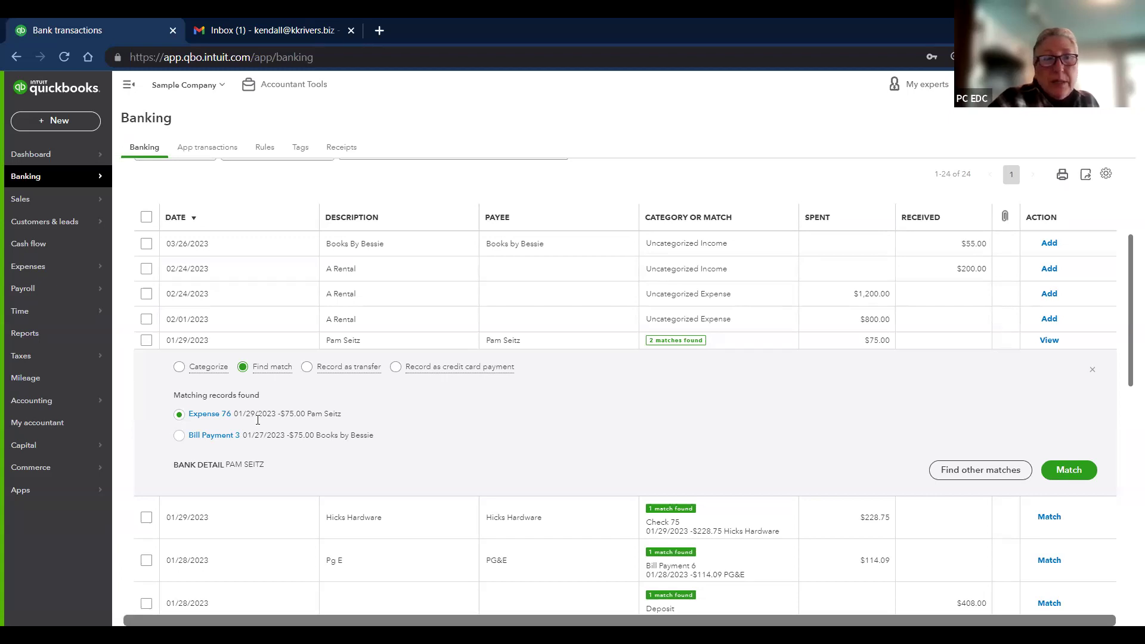
pyautogui.click(180, 436)
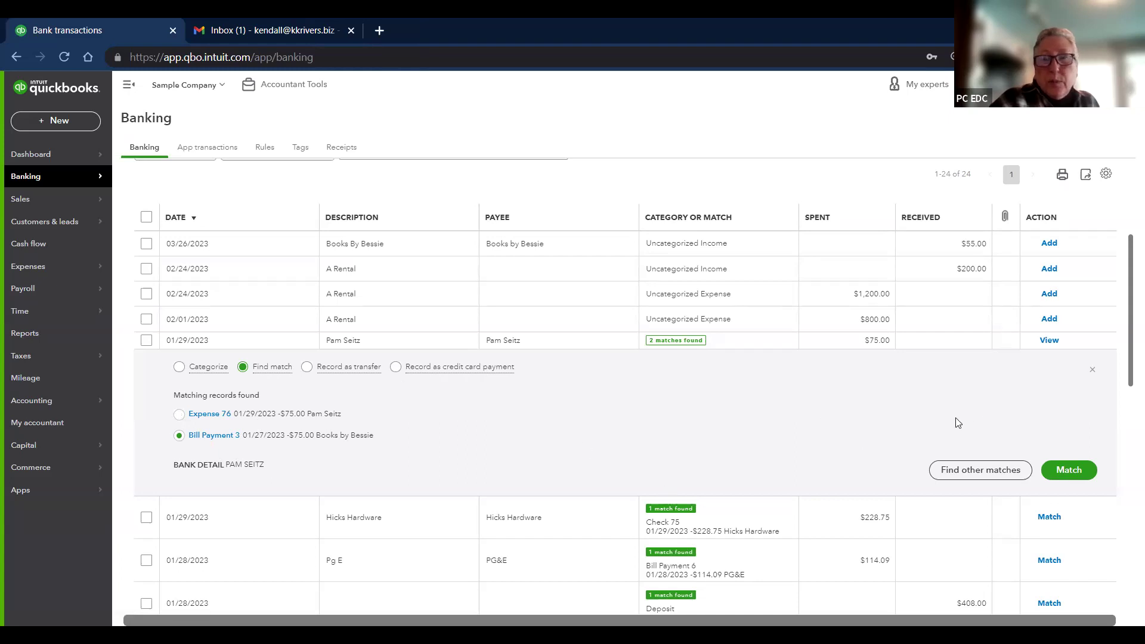
pyautogui.click(1066, 470)
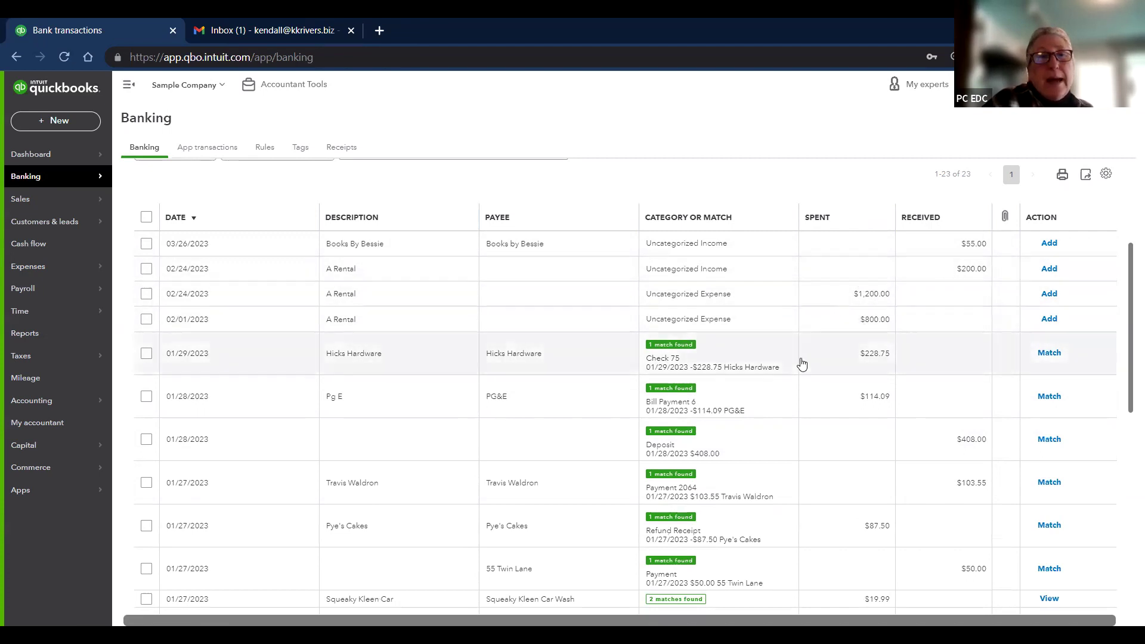
# Step: Examine the categorization details of the $55.00 Books by Bessie transaction dated 03/26/2023, including its category
pyautogui.scroll(2, 801, 362)
pyautogui.scroll(2, 802, 364)
pyautogui.scroll(-1, 802, 364)
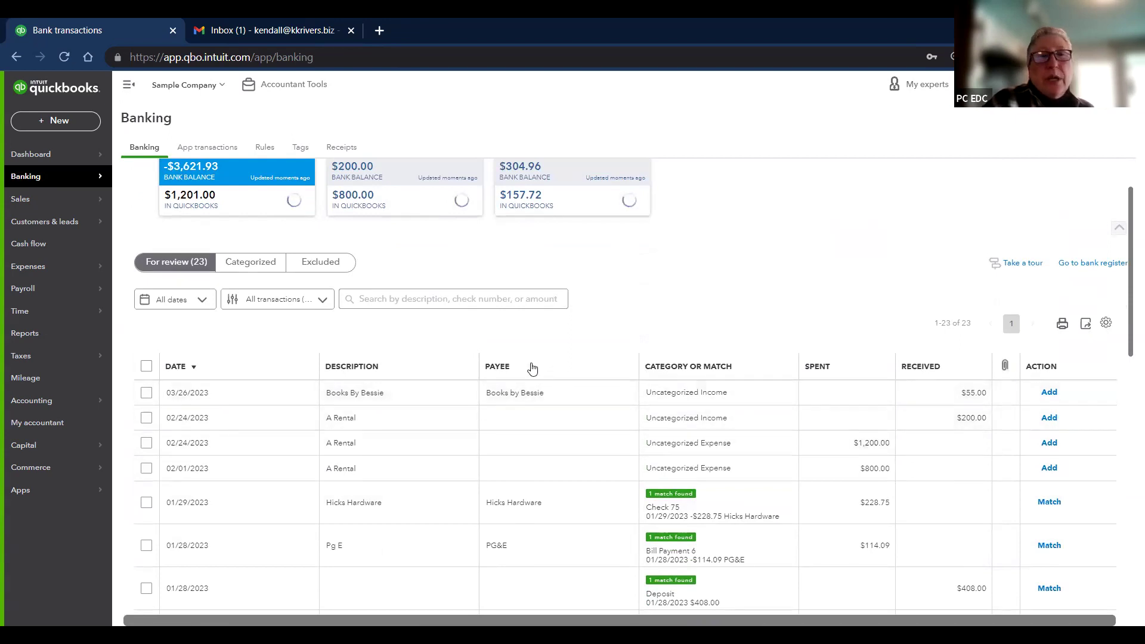
pyautogui.click(541, 395)
pyautogui.scroll(-2, 549, 348)
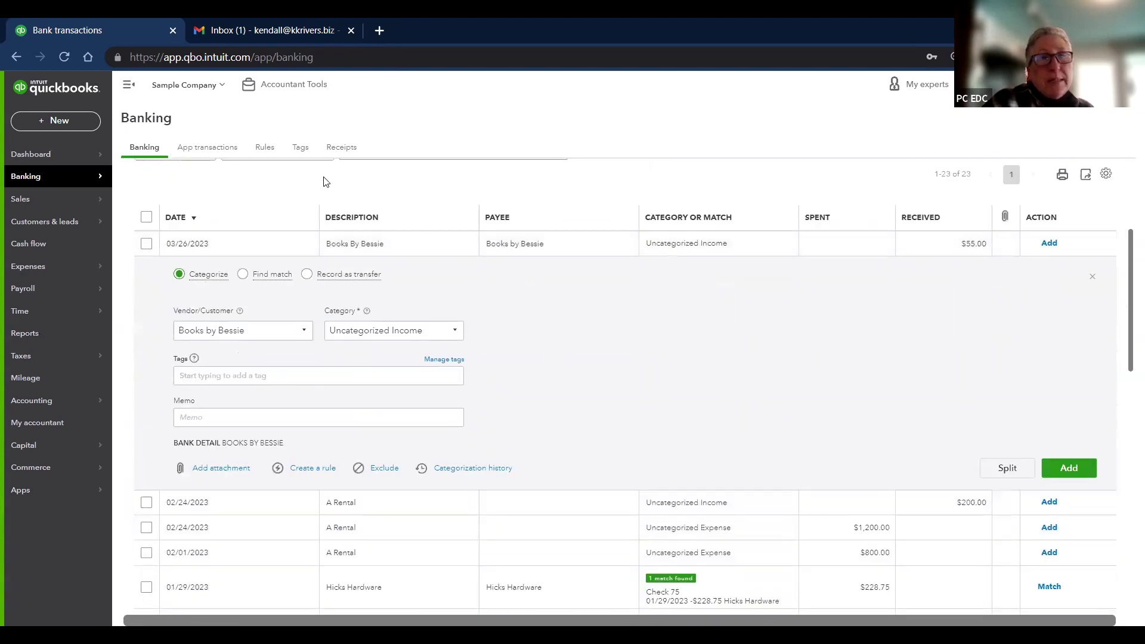
pyautogui.click(371, 332)
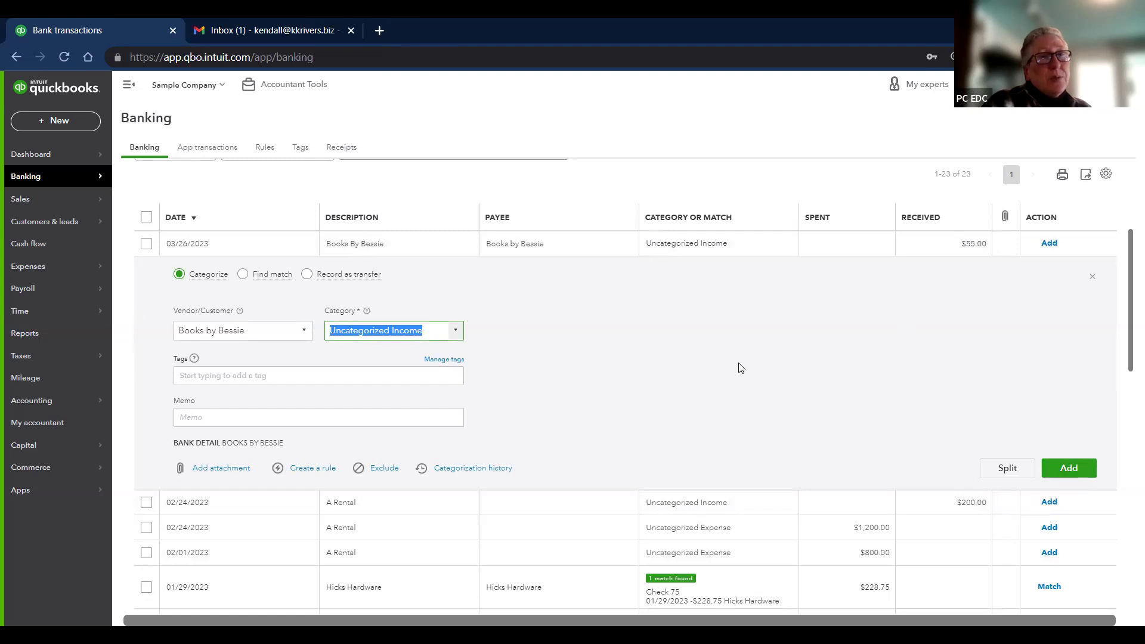
pyautogui.scroll(2, 740, 368)
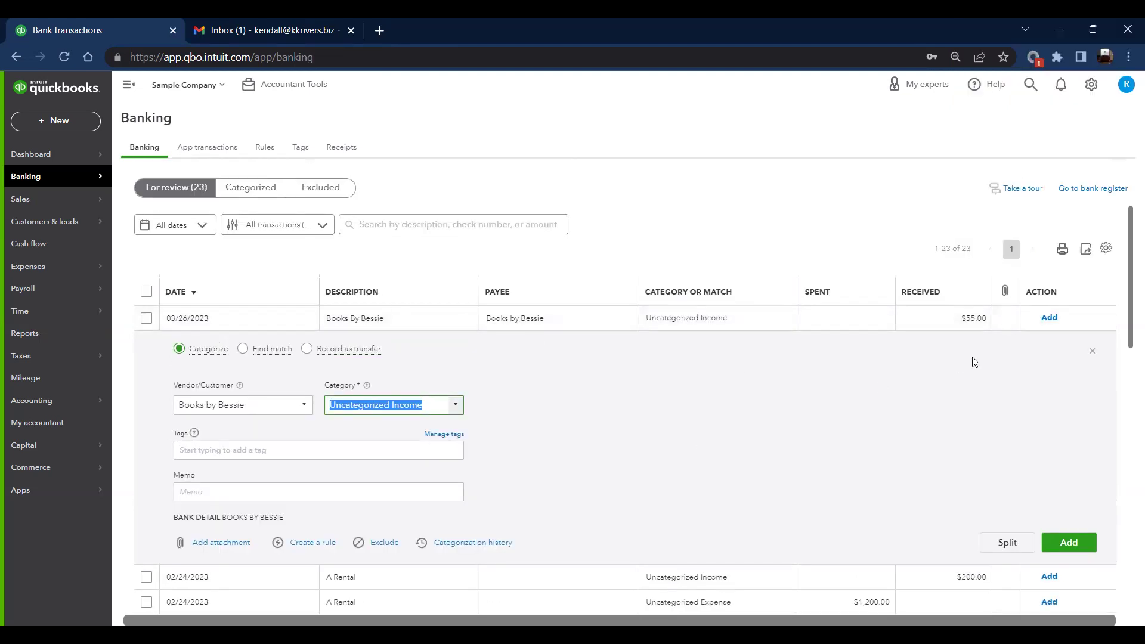
pyautogui.click(1093, 356)
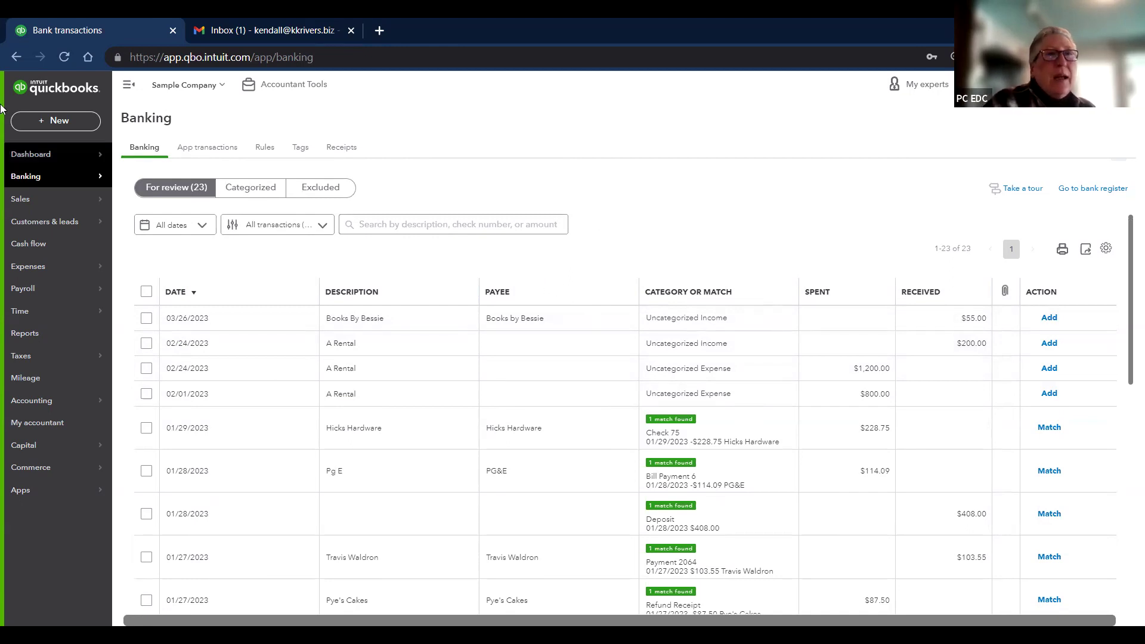
pyautogui.click(59, 121)
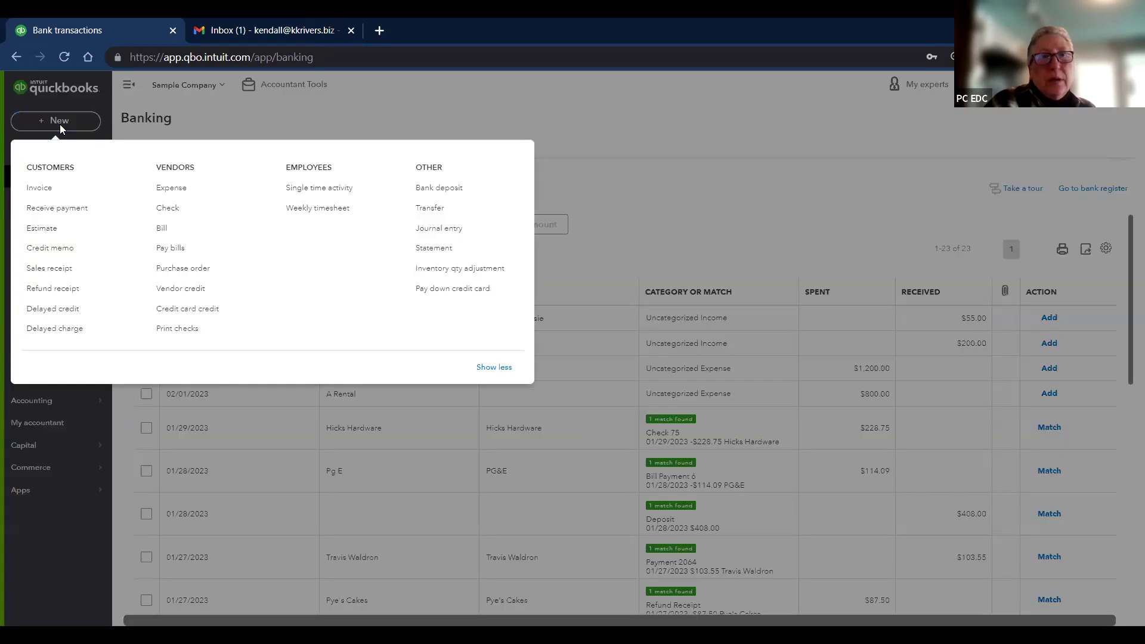
pyautogui.click(45, 189)
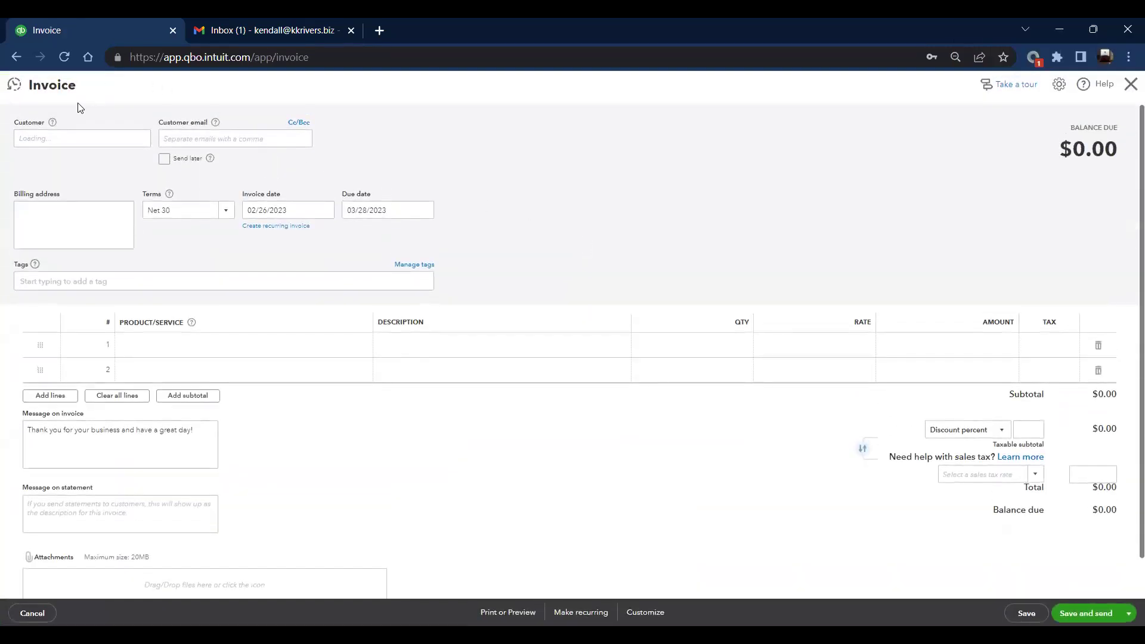
pyautogui.click(70, 139)
pyautogui.write('books')
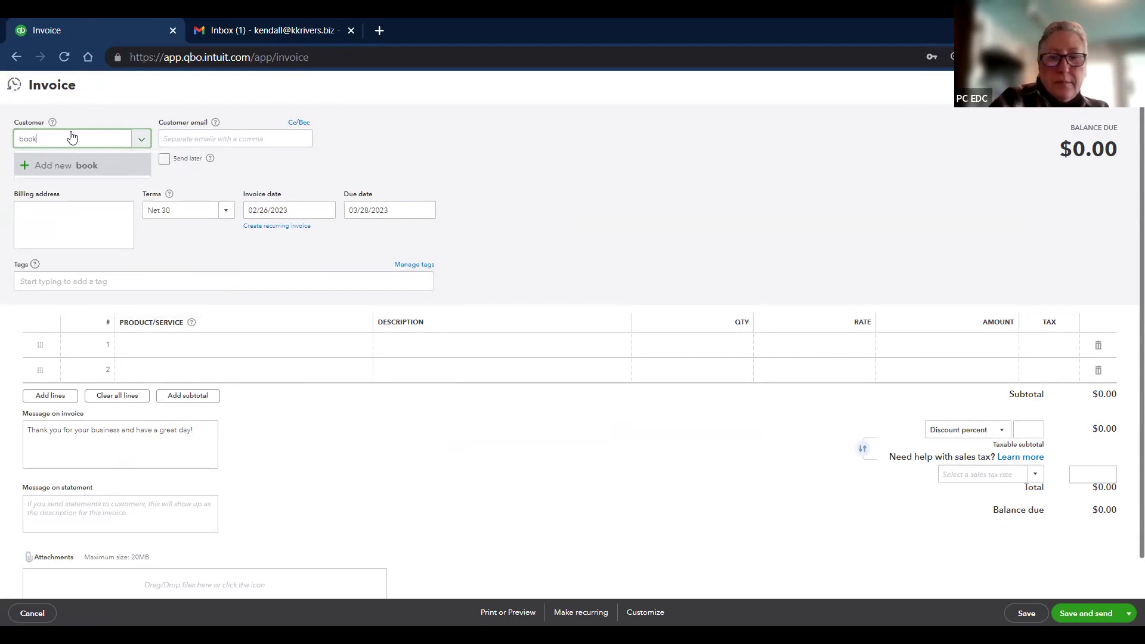
pyautogui.press('BackSpace')
pyautogui.press('BackSpace')
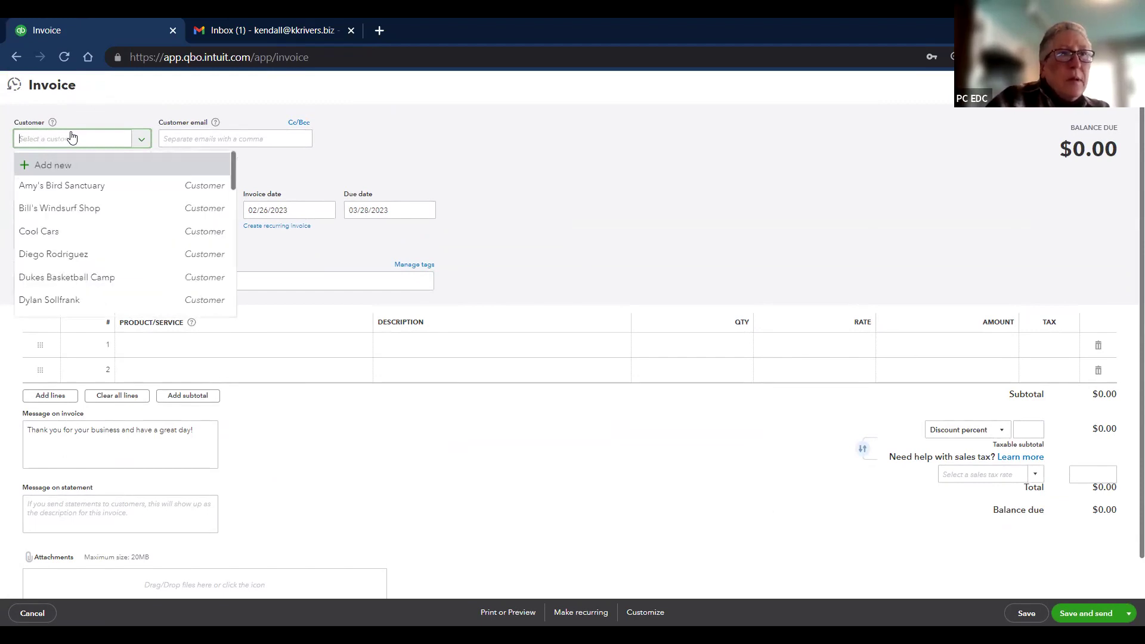
pyautogui.click(141, 141)
pyautogui.click(142, 143)
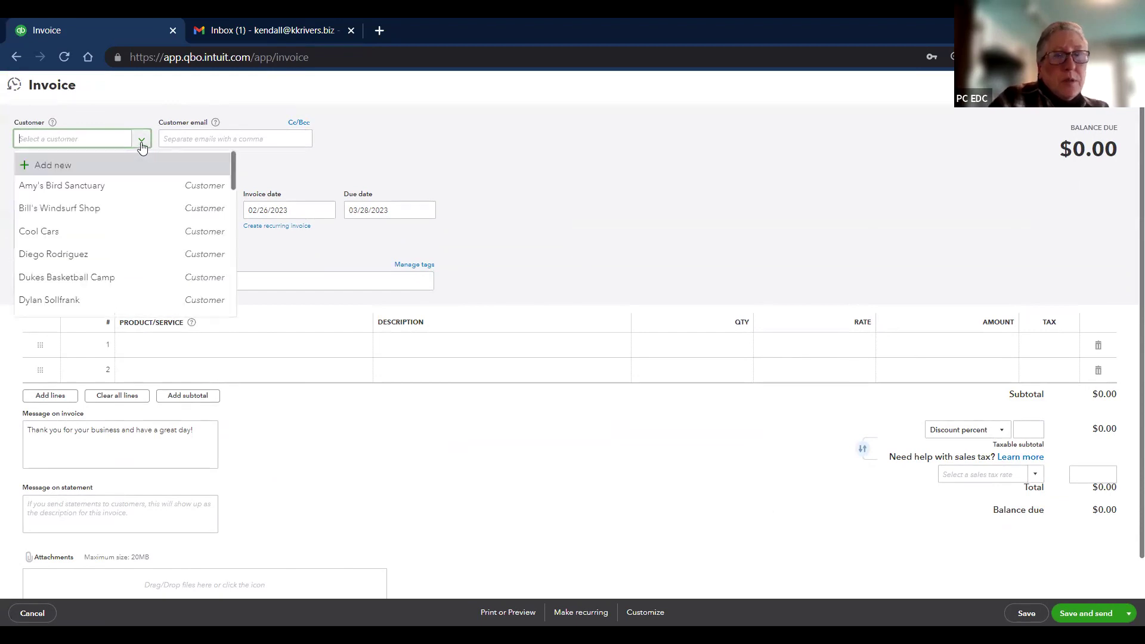
pyautogui.write('b')
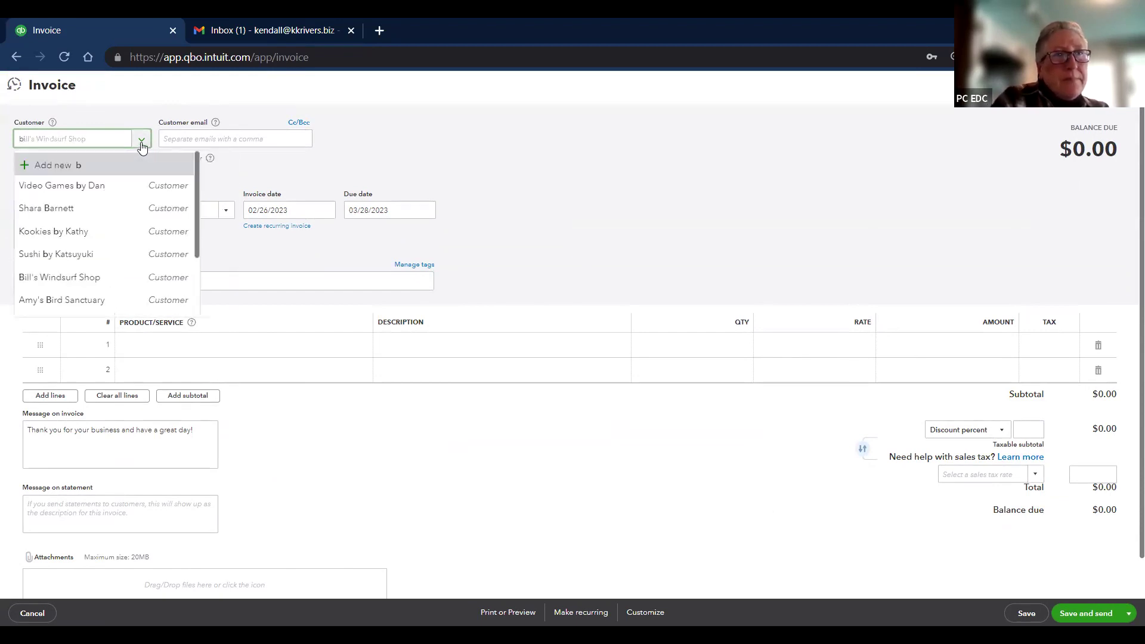
pyautogui.write('o=')
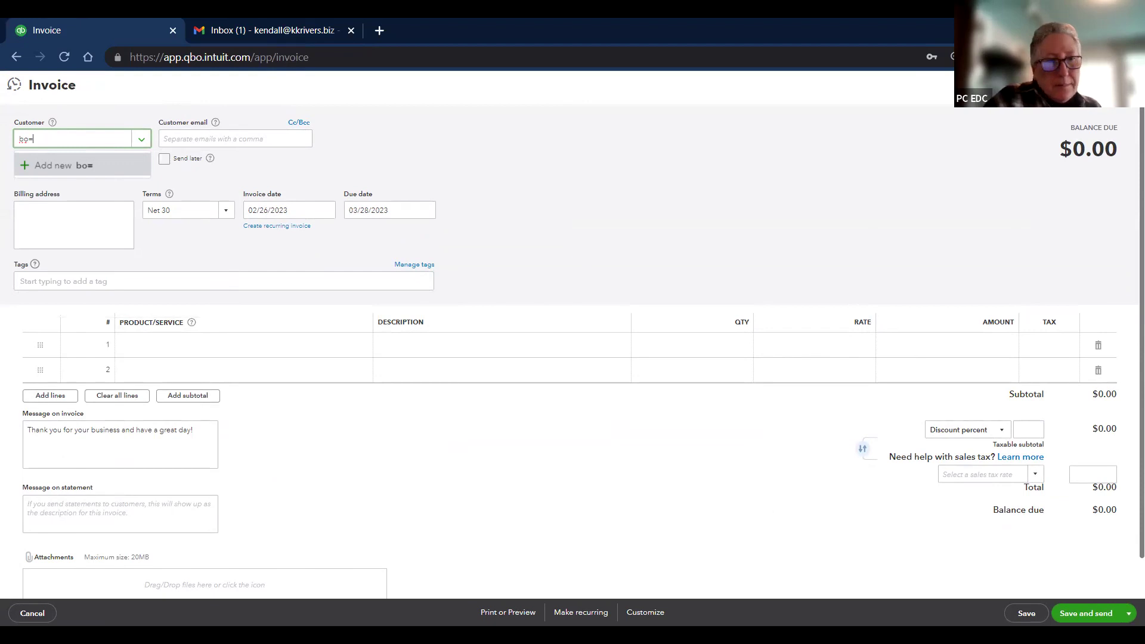
pyautogui.click(34, 615)
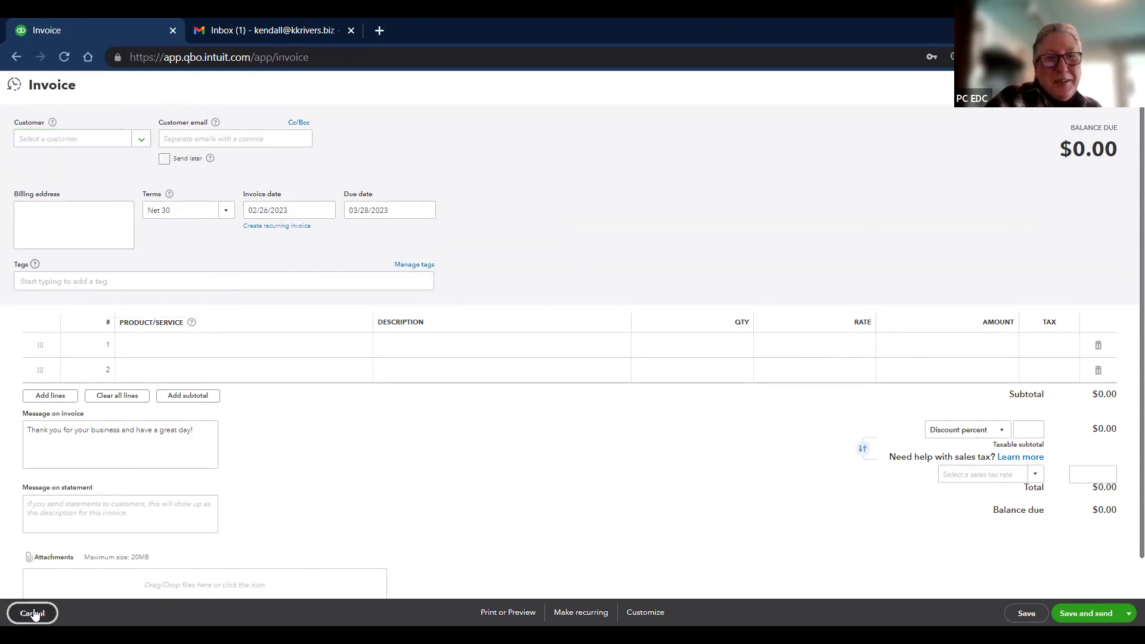
pyautogui.click(34, 614)
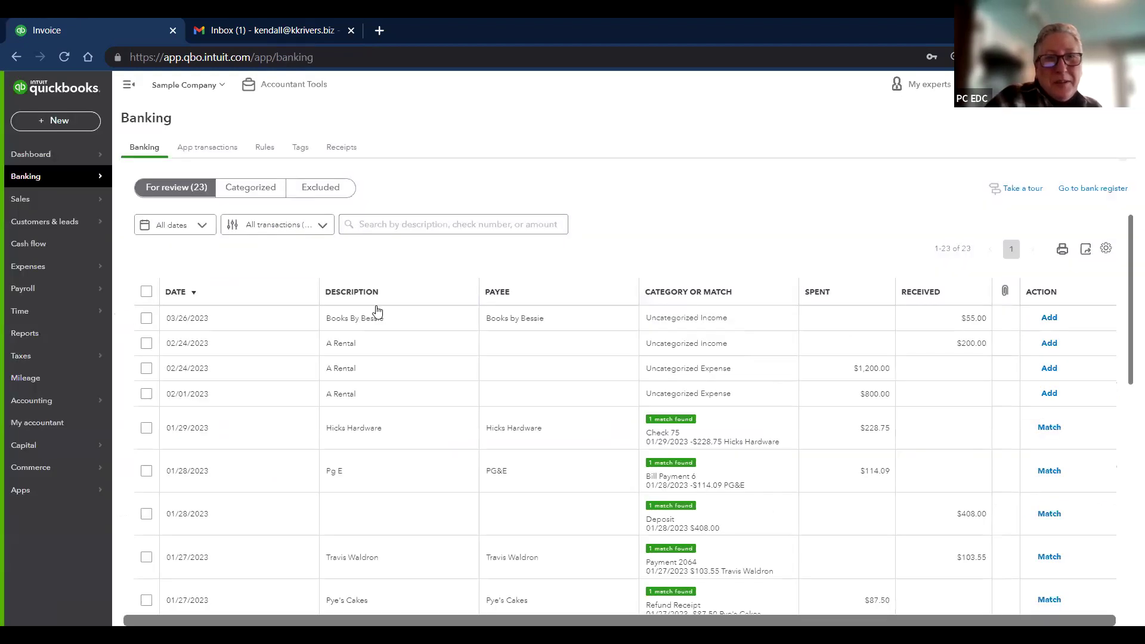
# Step: Look through the customer list on a new invoice and close both the invoice and the $200.00 A Rental transaction details
pyautogui.click(359, 346)
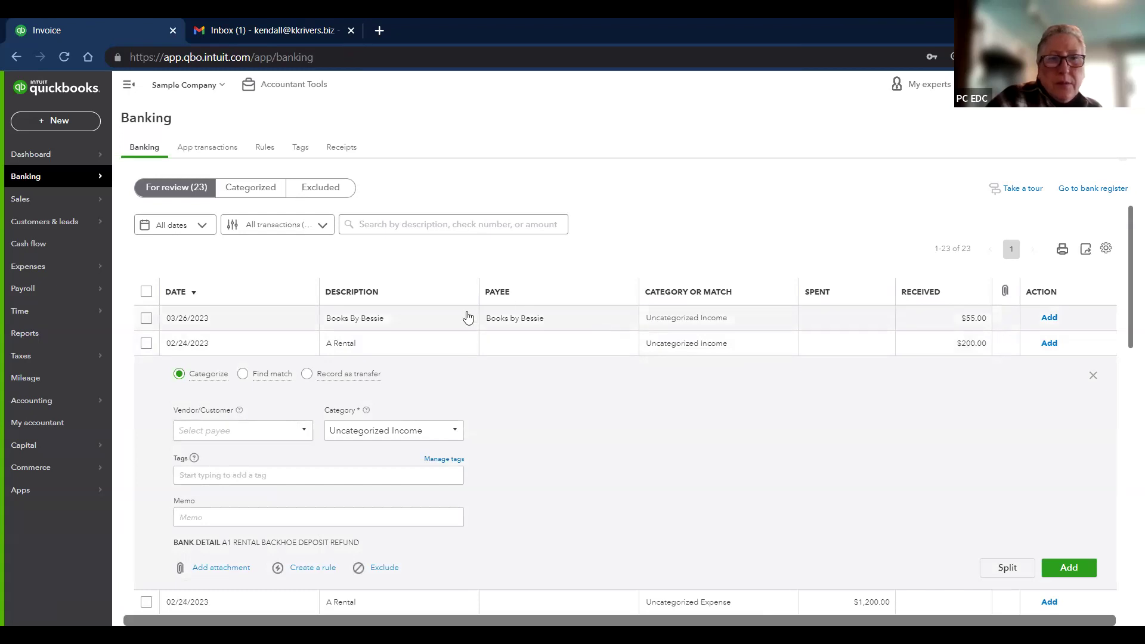
pyautogui.click(54, 122)
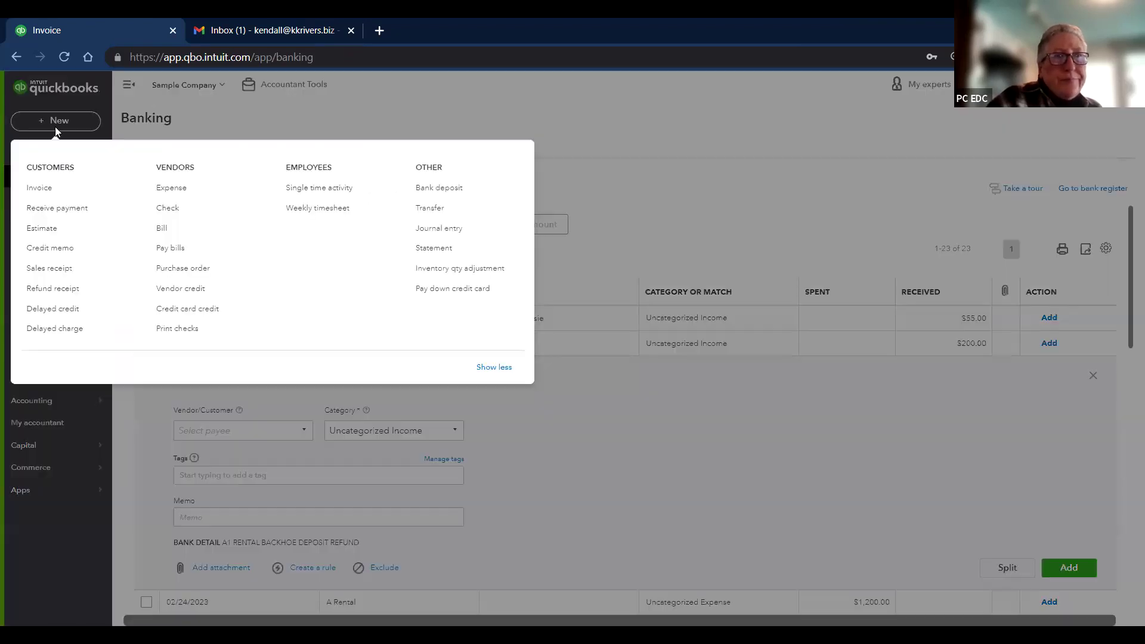
pyautogui.click(47, 190)
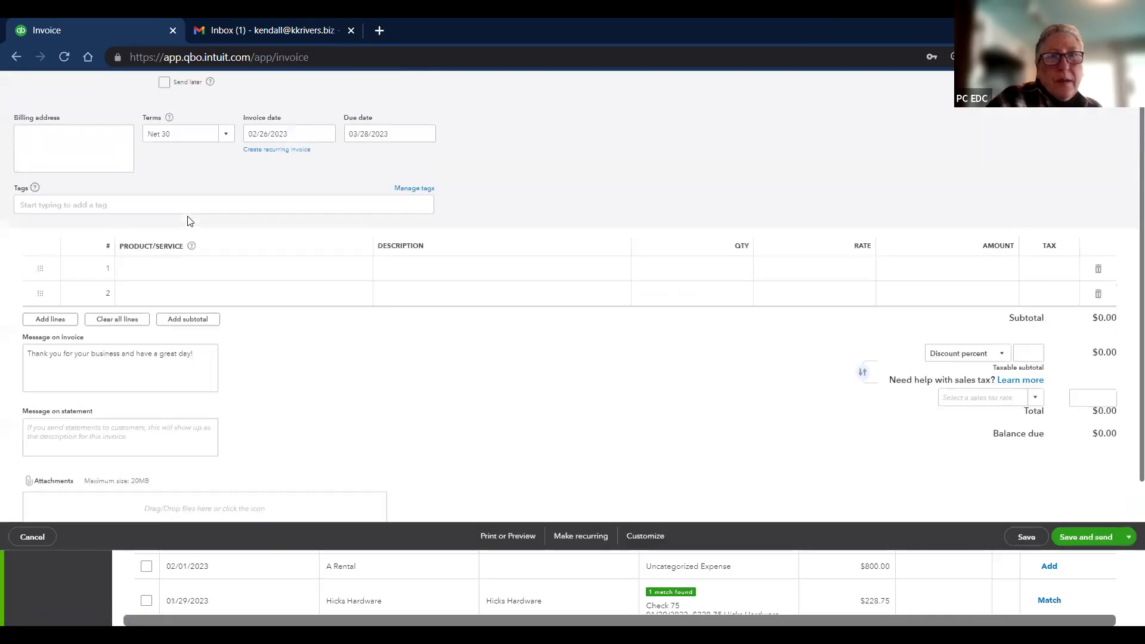
pyautogui.click(141, 141)
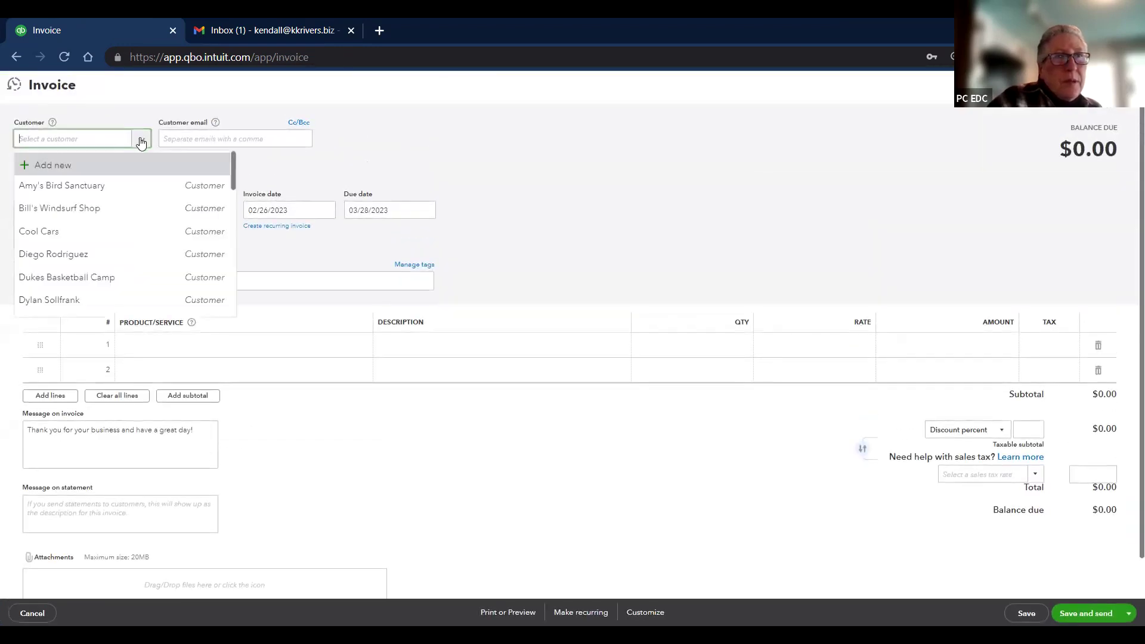
pyautogui.scroll(-3, 162, 246)
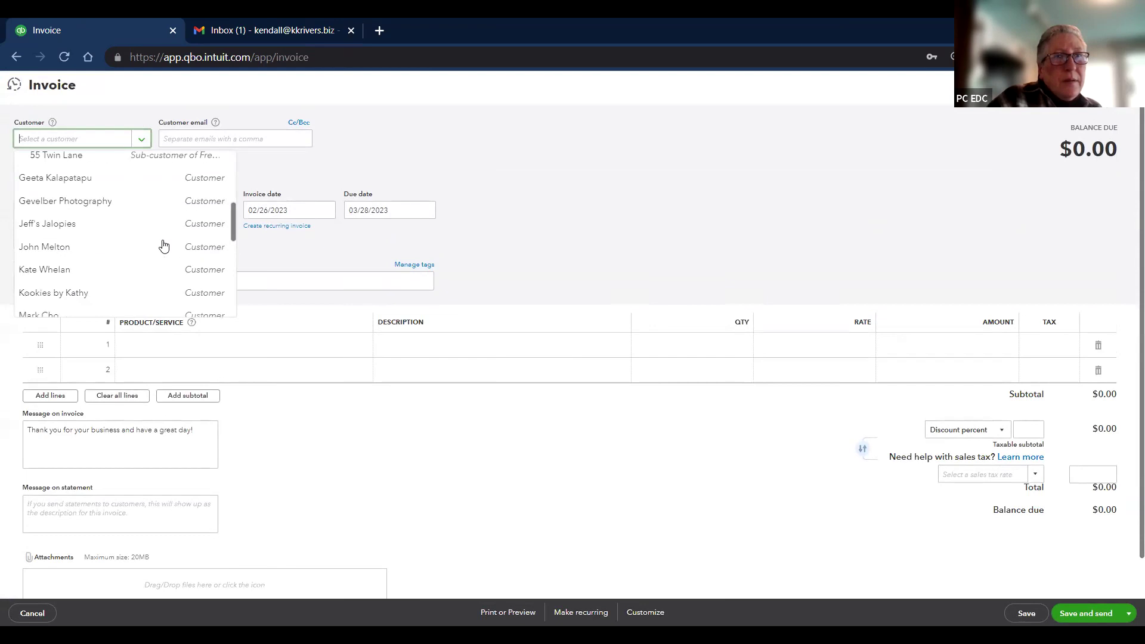
pyautogui.scroll(1, 164, 245)
pyautogui.scroll(-5, 164, 246)
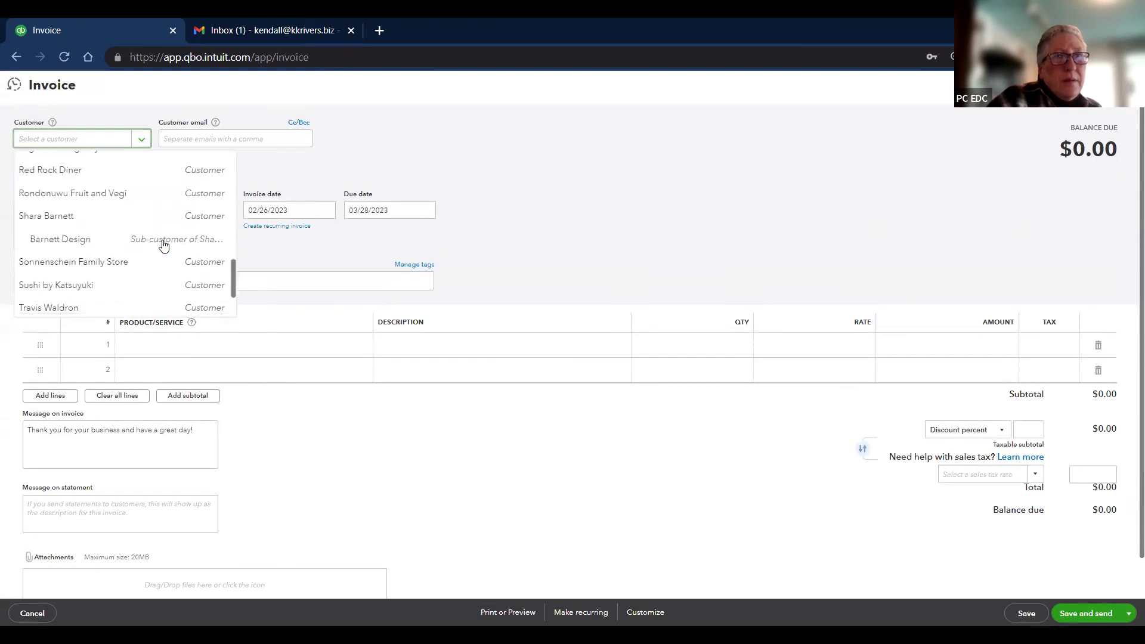
pyautogui.scroll(1, 163, 245)
pyautogui.scroll(10, 164, 246)
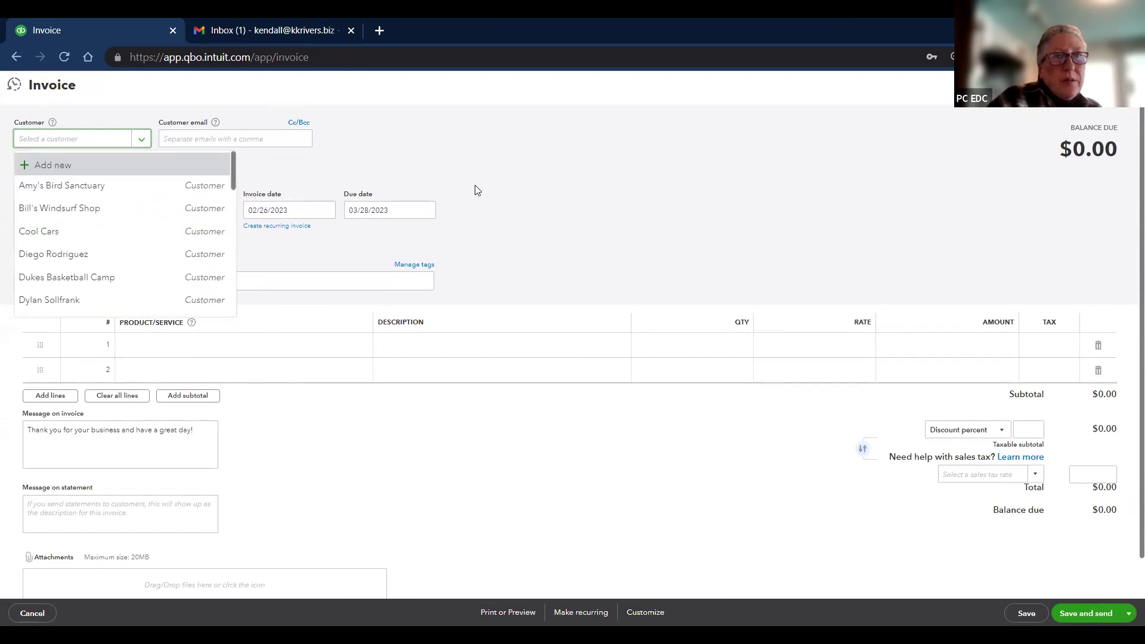
pyautogui.click(643, 105)
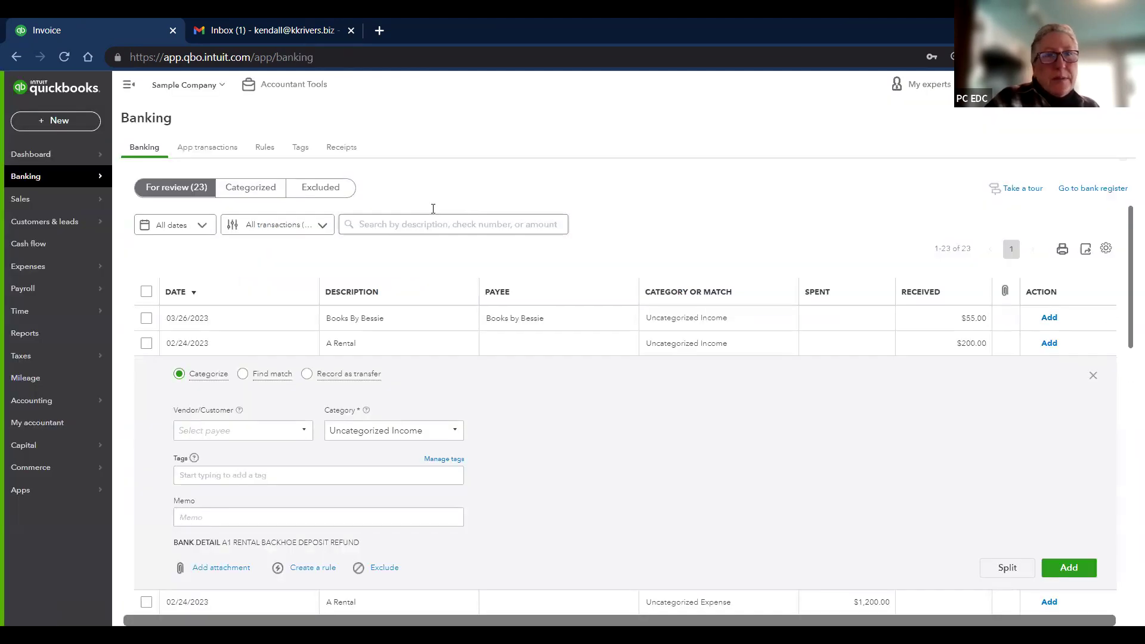
pyautogui.click(1094, 379)
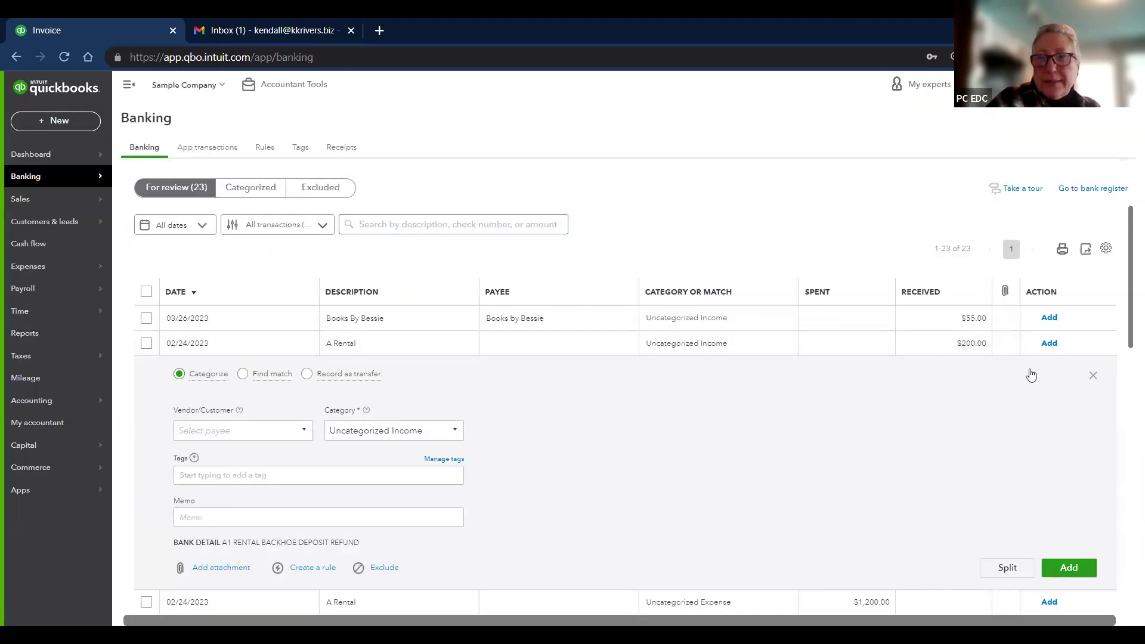
# Step: Look down the list of Checking transactions awaiting review, and bring up a blank invoice form and close it
pyautogui.scroll(-1, 714, 342)
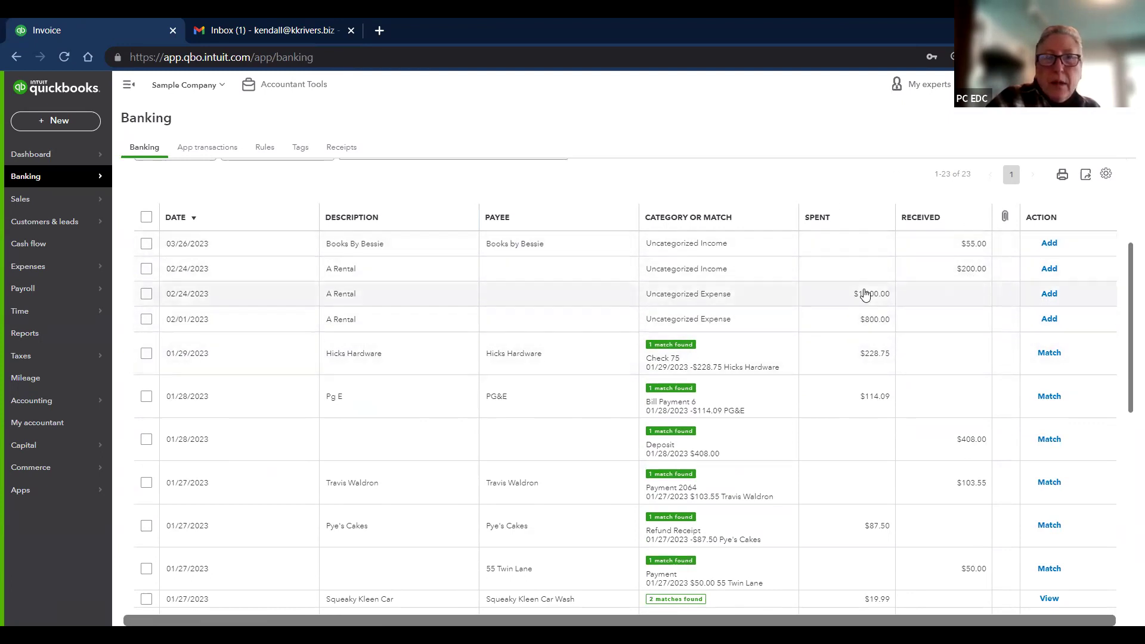
pyautogui.scroll(-4, 590, 356)
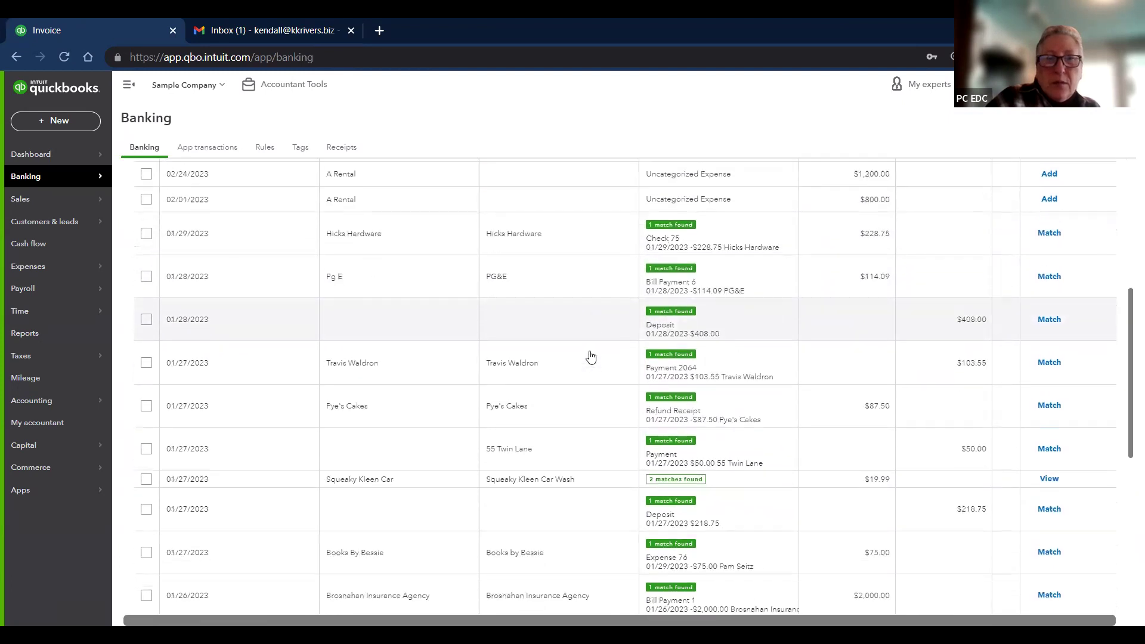
pyautogui.scroll(-1, 591, 356)
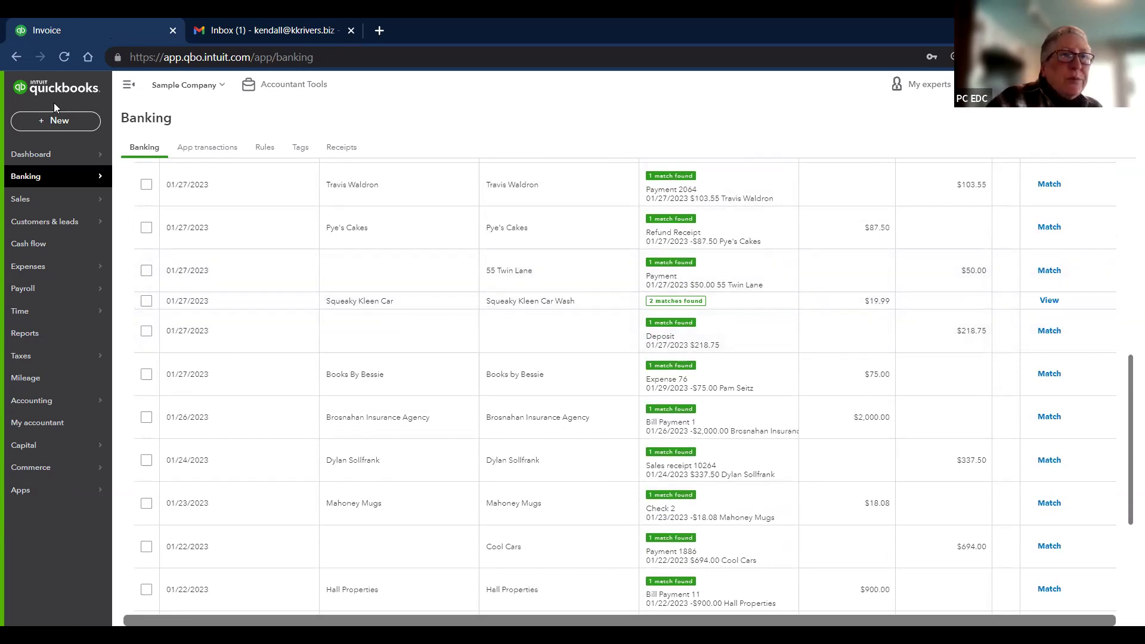
pyautogui.click(52, 121)
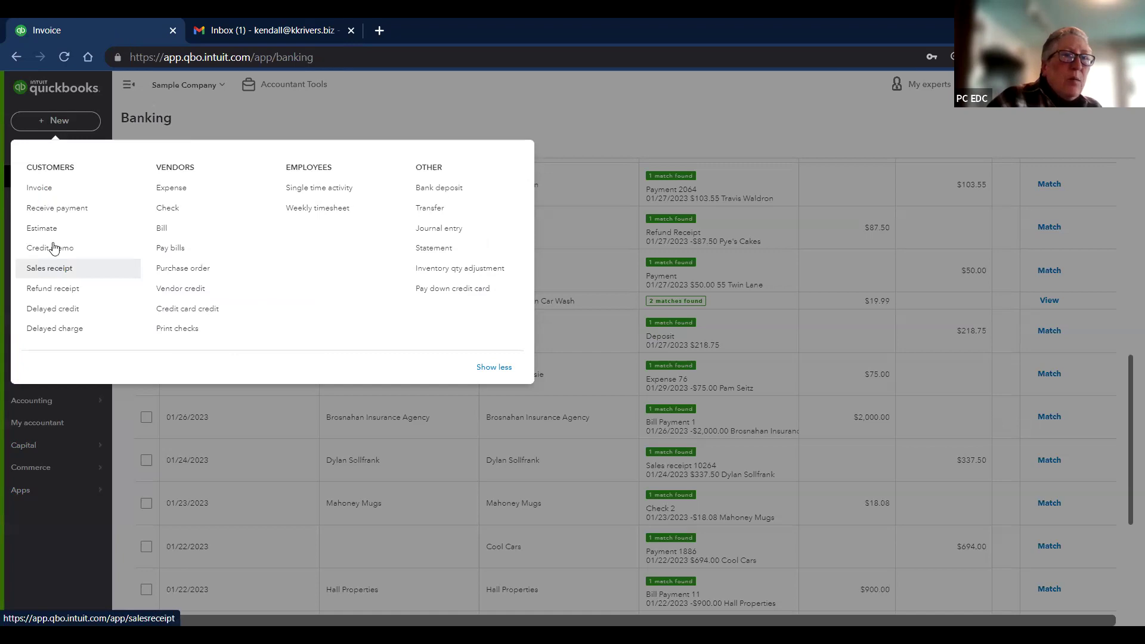
pyautogui.click(41, 189)
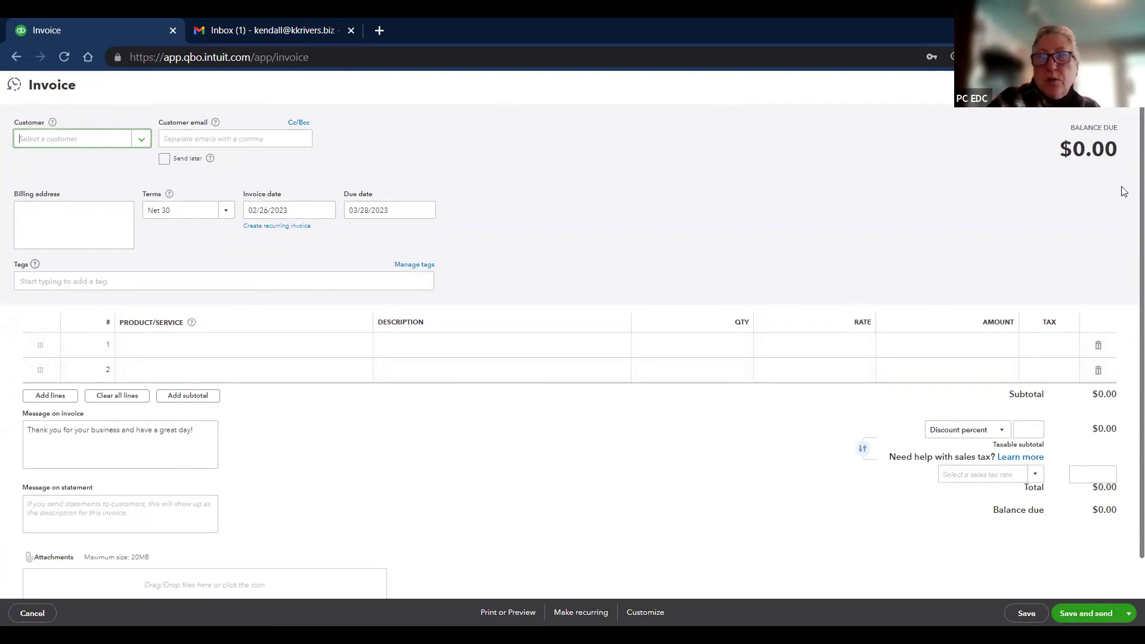
pyautogui.click(1124, 85)
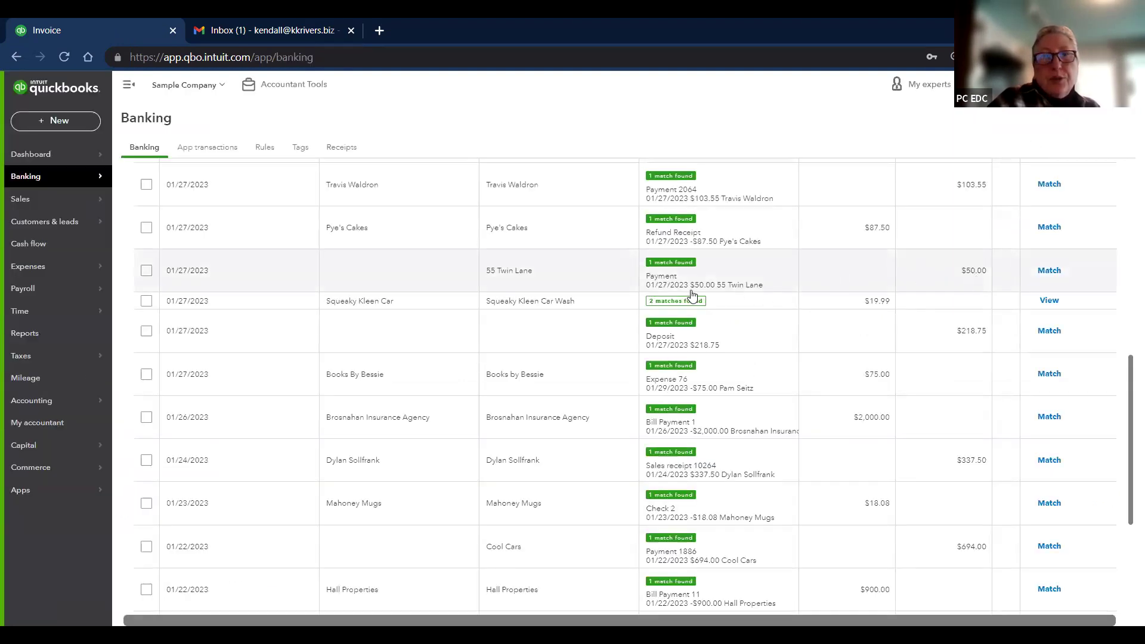
# Step: Scan the Checking transactions awaiting review, comparing uncategorized entries with those that have suggested matches
pyautogui.scroll(5, 690, 292)
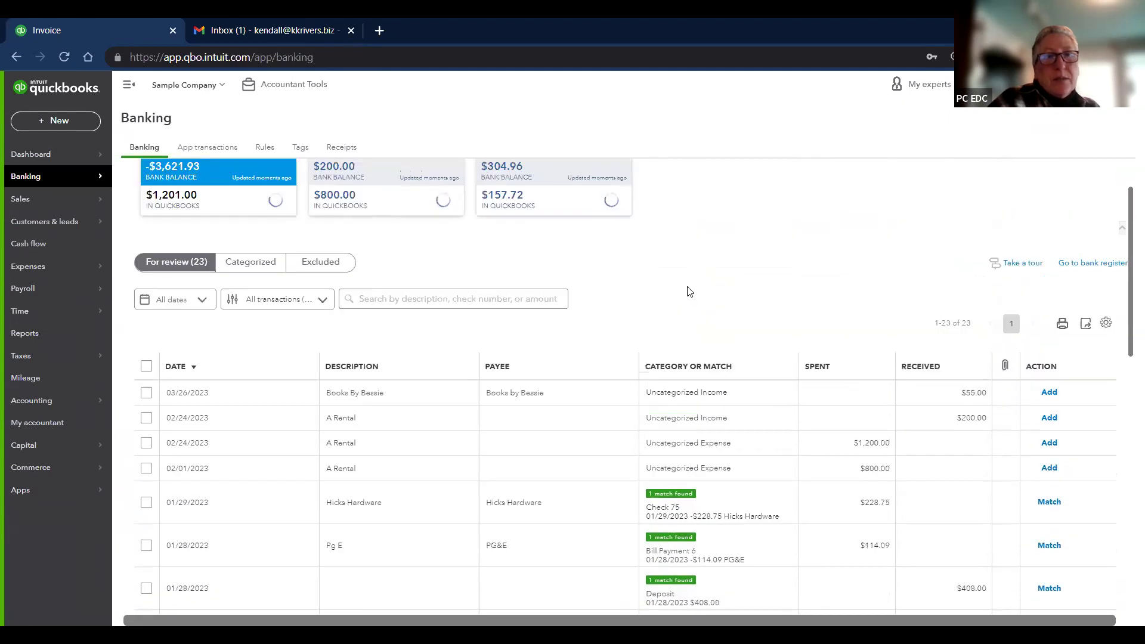
pyautogui.scroll(-2, 689, 291)
pyautogui.scroll(-2, 689, 291)
pyautogui.scroll(-5, 688, 291)
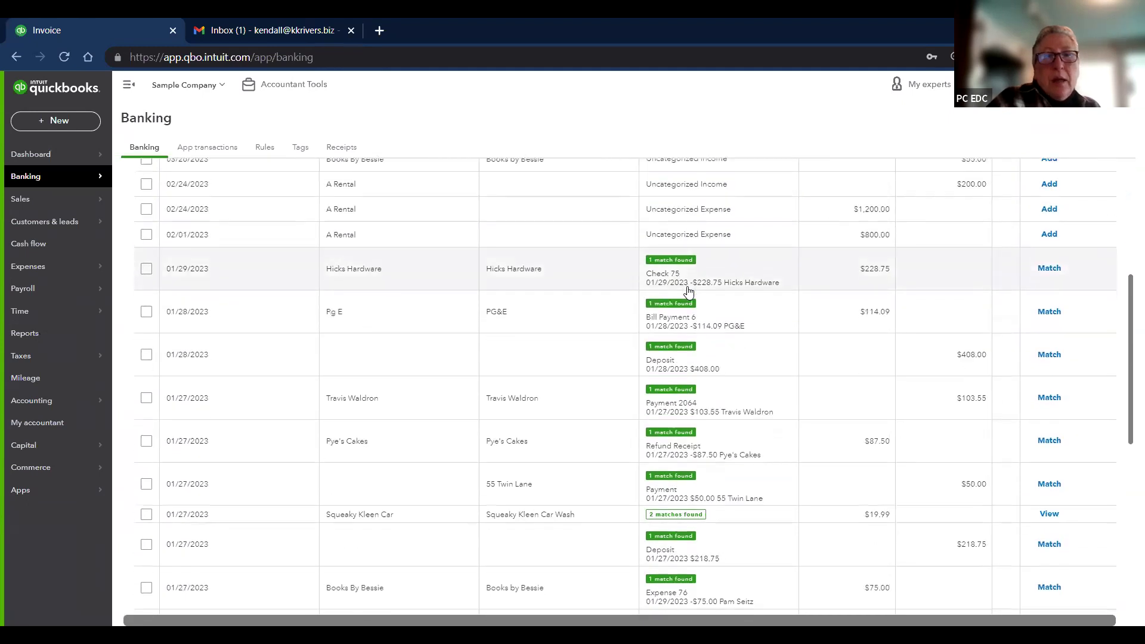
pyautogui.scroll(7, 689, 291)
pyautogui.scroll(5, 689, 291)
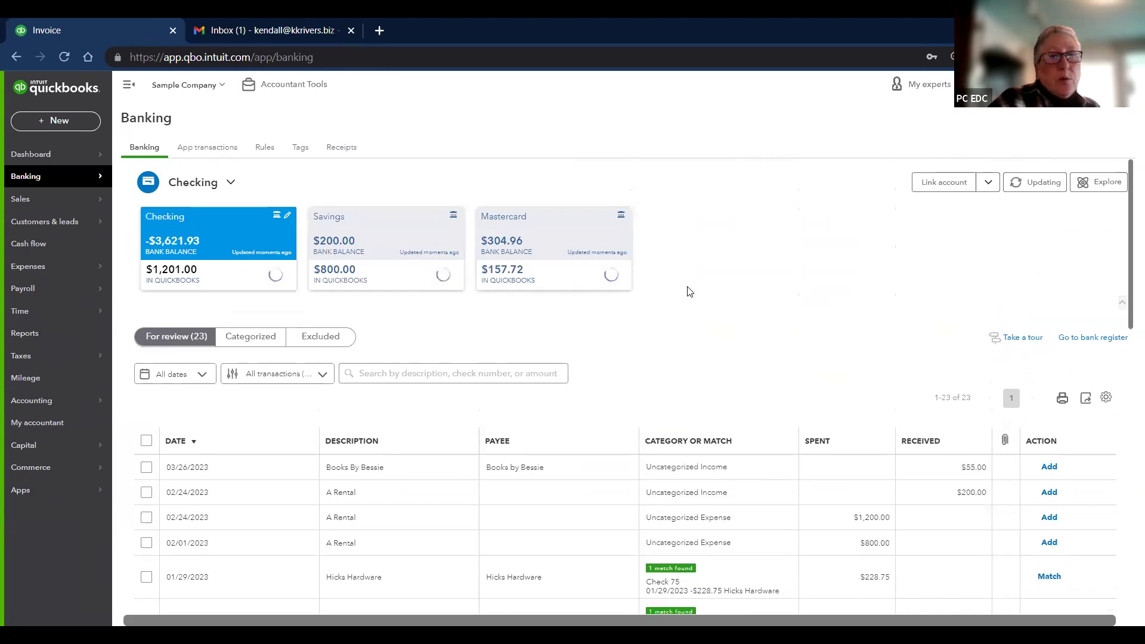
pyautogui.scroll(-4, 689, 291)
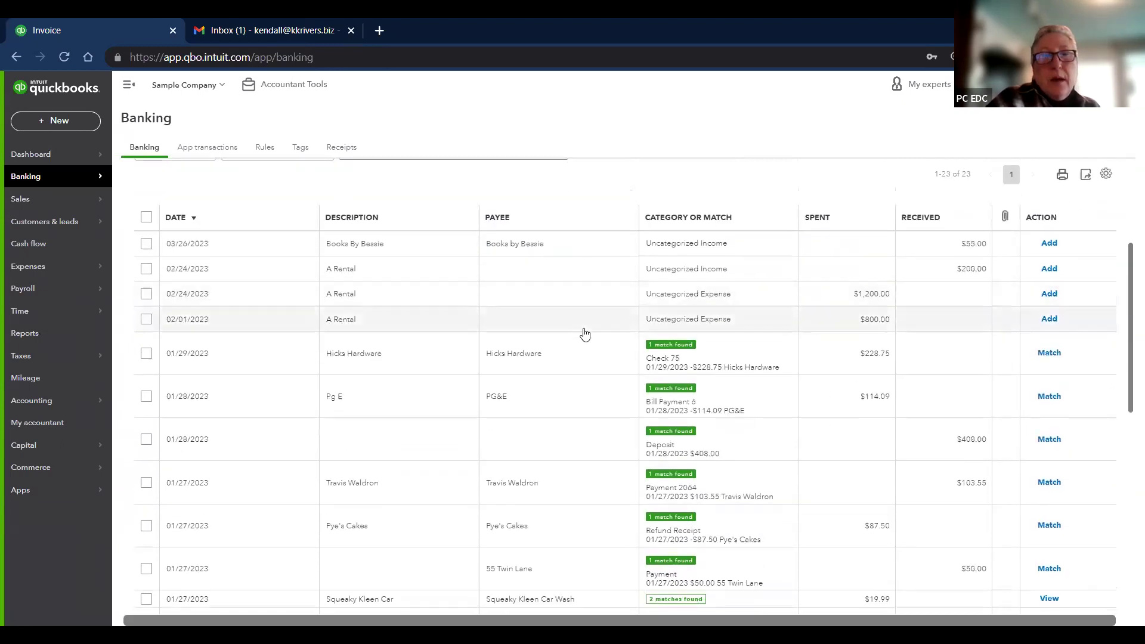
# Step: Examine the $228.75 Hicks Hardware match details and the $55.00 Books by Bessie categorization details, and close them
pyautogui.click(586, 357)
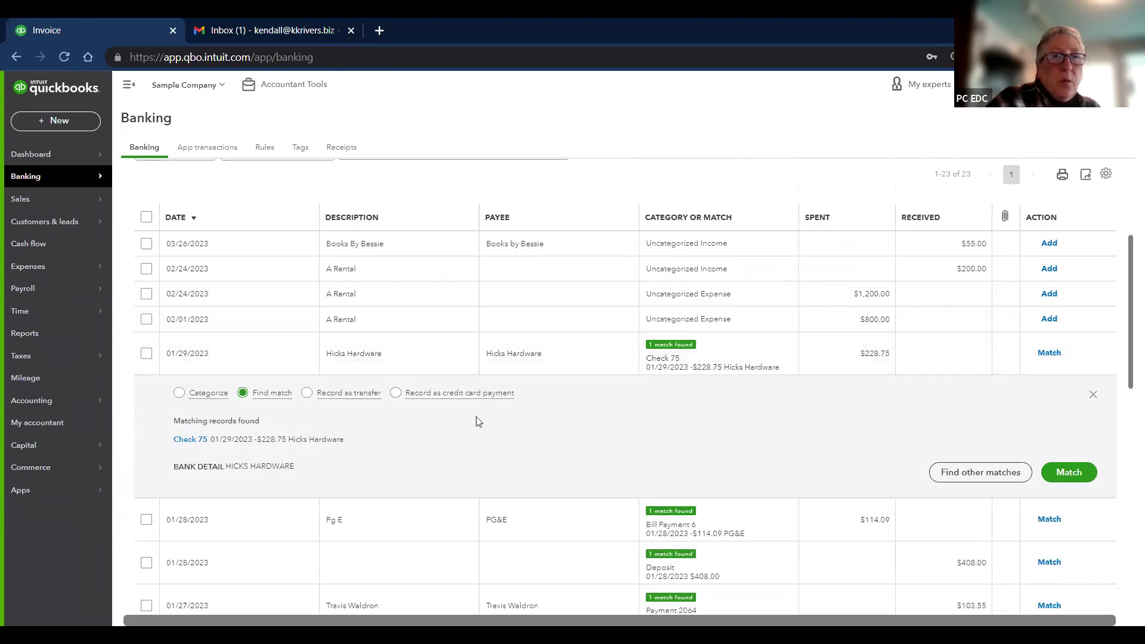
pyautogui.click(539, 247)
pyautogui.scroll(-4, 537, 246)
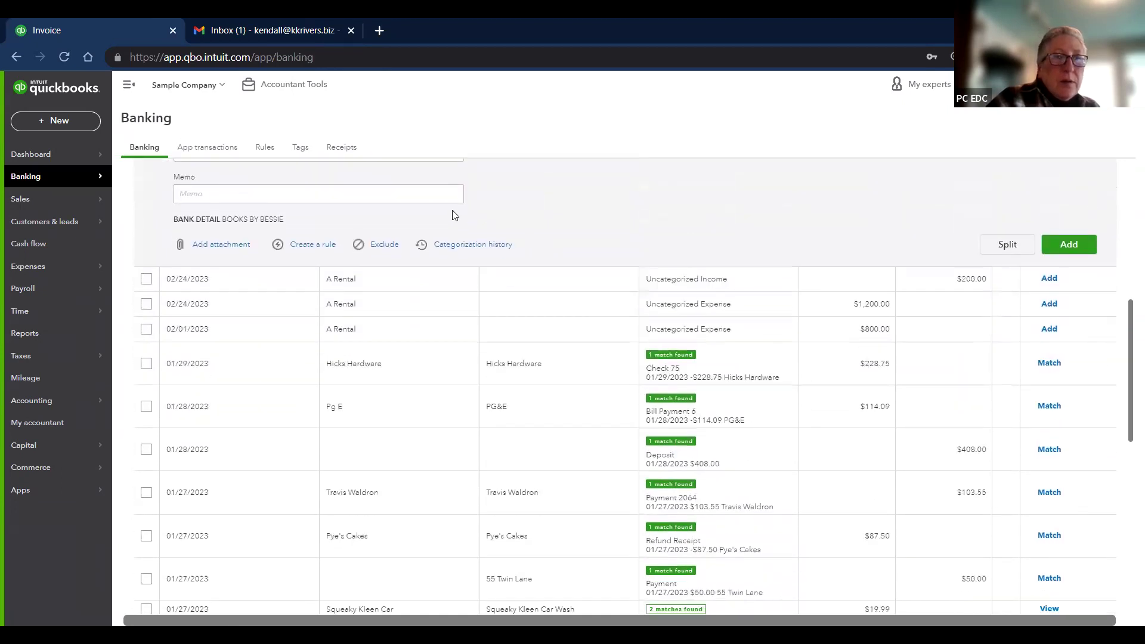
pyautogui.scroll(1, 453, 214)
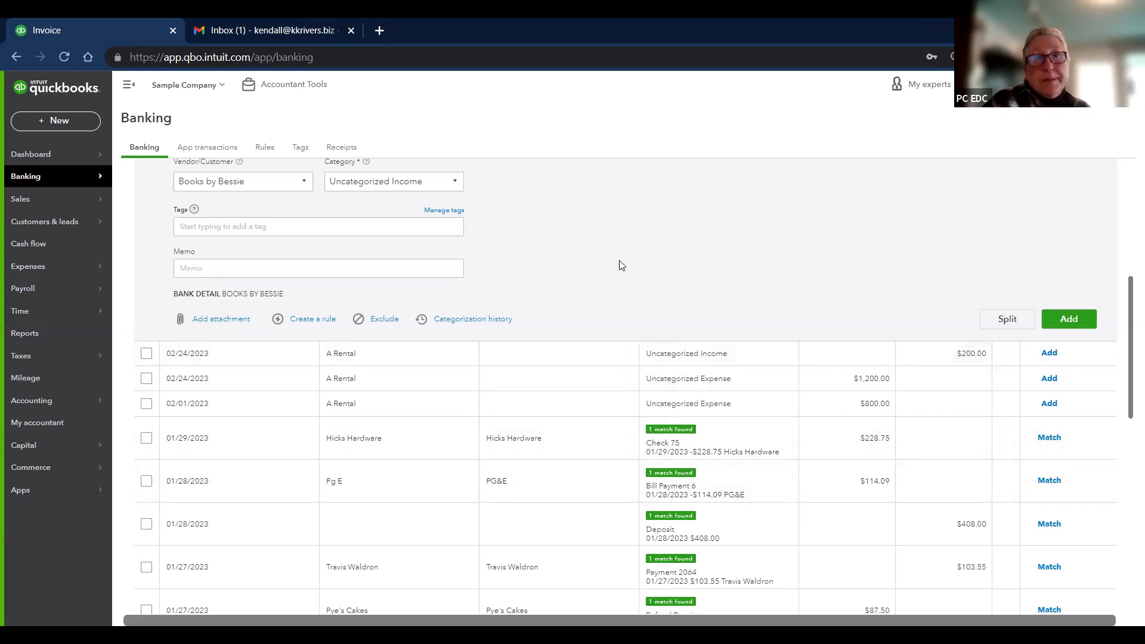
pyautogui.scroll(6, 620, 265)
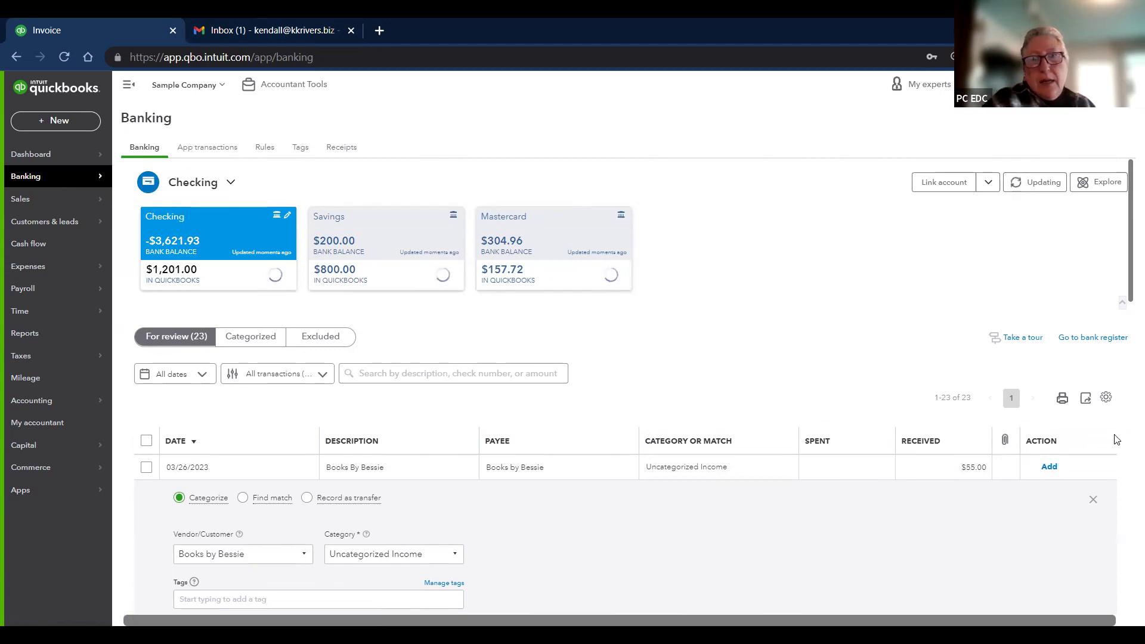
pyautogui.click(1093, 499)
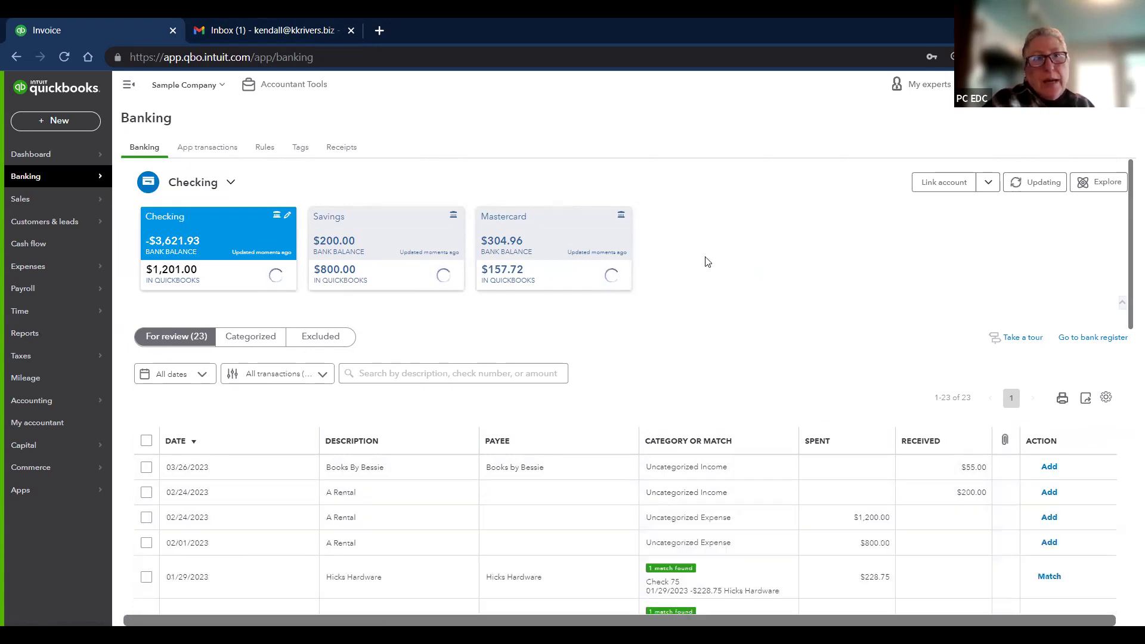
# Step: View the receipts upload and forwarding options, and open the Hubdoc bookmark in a new browser tab
pyautogui.click(350, 146)
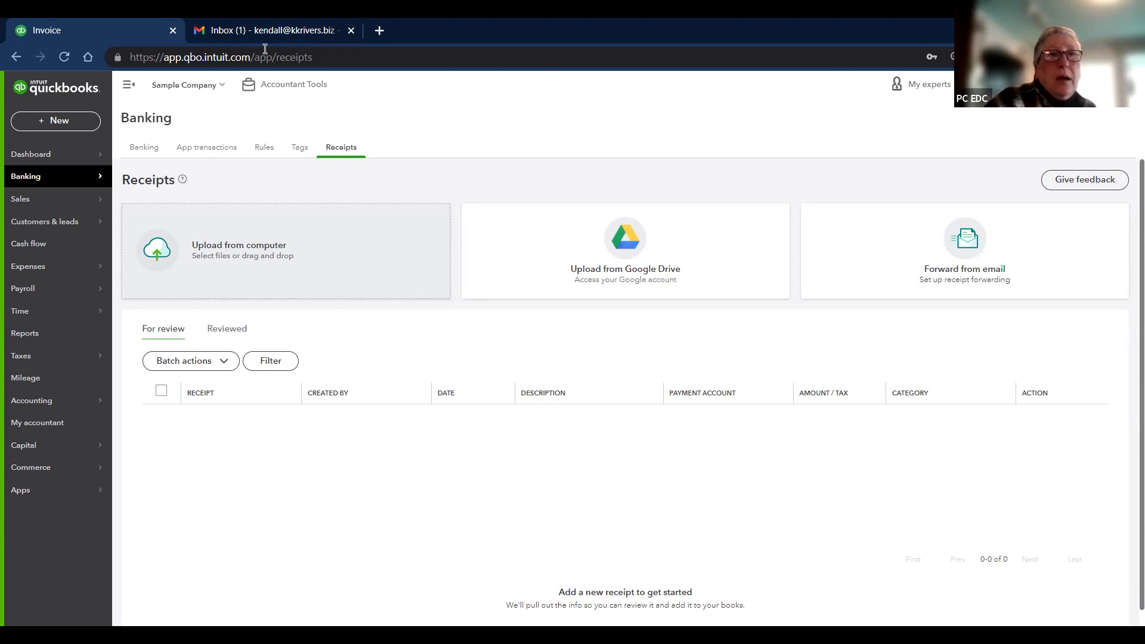
pyautogui.hotkey('ctrl', 't')
pyautogui.click(197, 80)
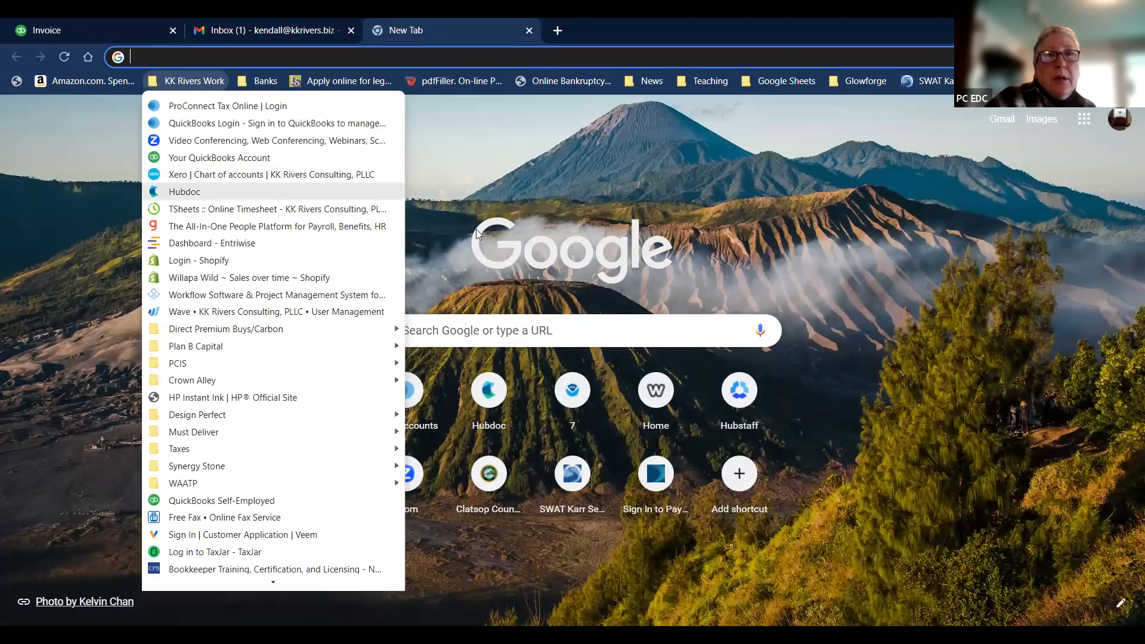
pyautogui.click(213, 190)
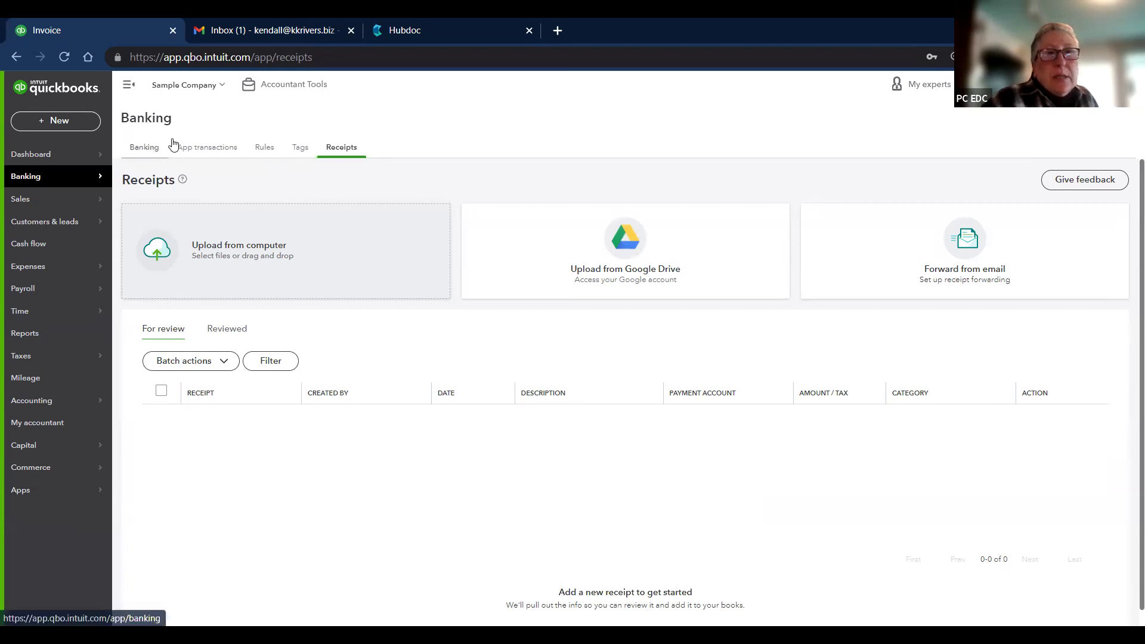
# Step: Return to the bank transactions in QuickBooks and look over the Checking entries awaiting review
pyautogui.click(151, 149)
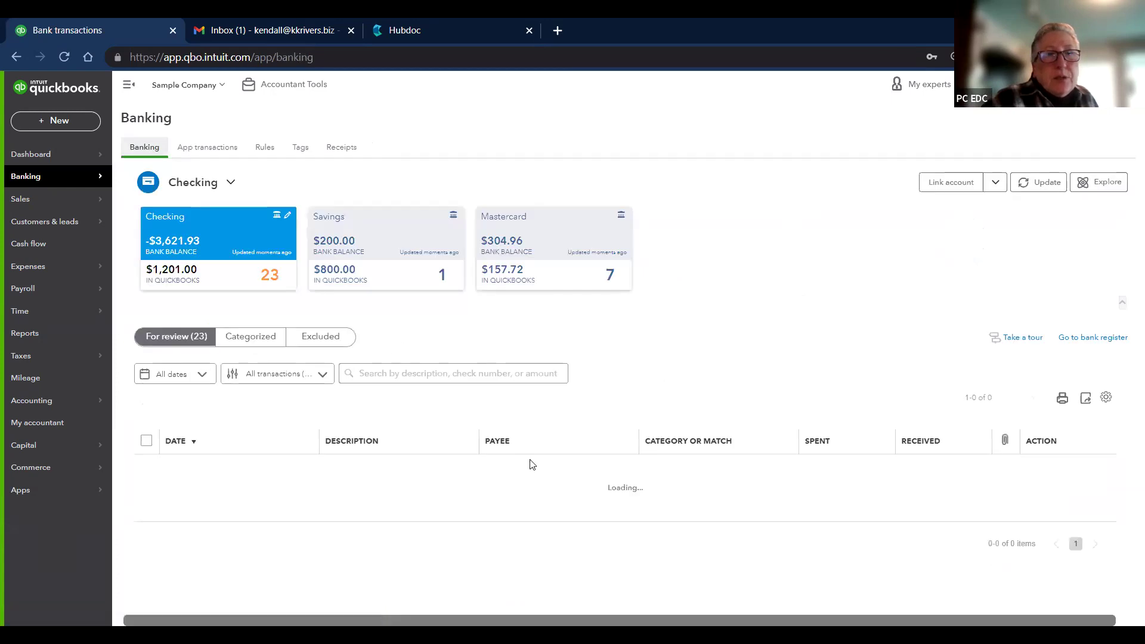
pyautogui.scroll(-5, 567, 425)
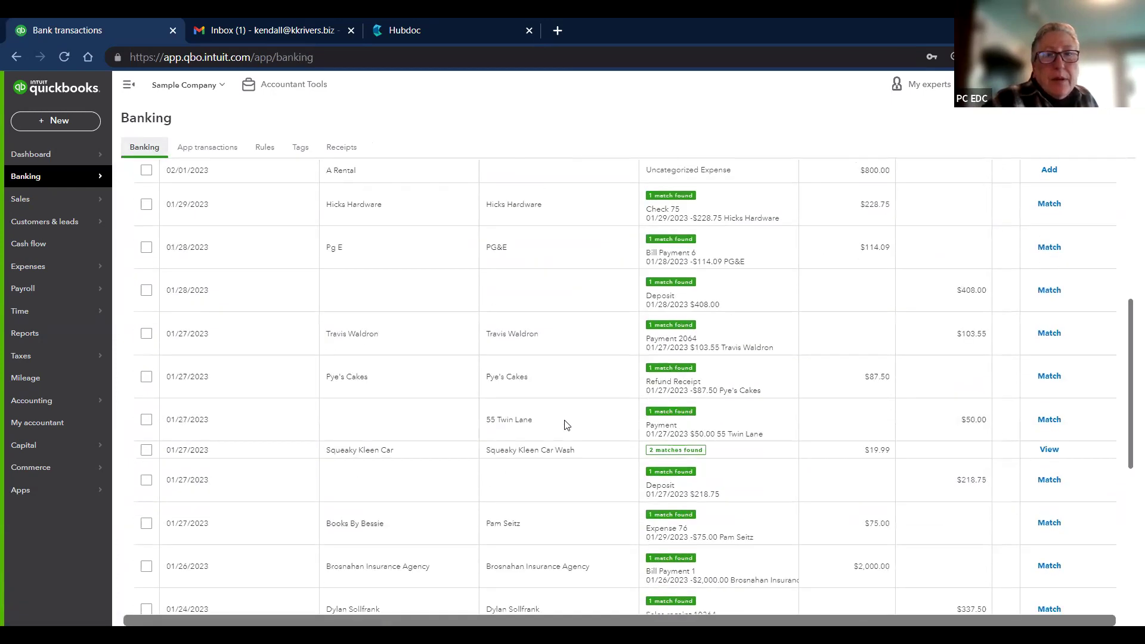
pyautogui.scroll(5, 565, 425)
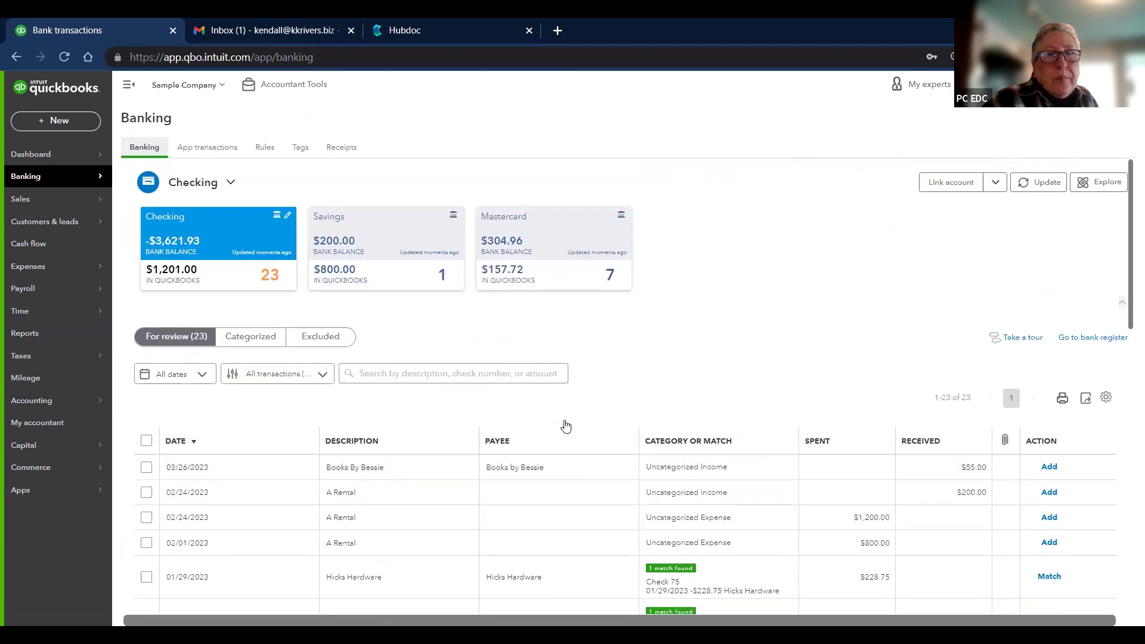
# Step: Examine the new bank rule form, including its transaction type, expense categories and auto-add setting, and close it without saving
pyautogui.click(264, 150)
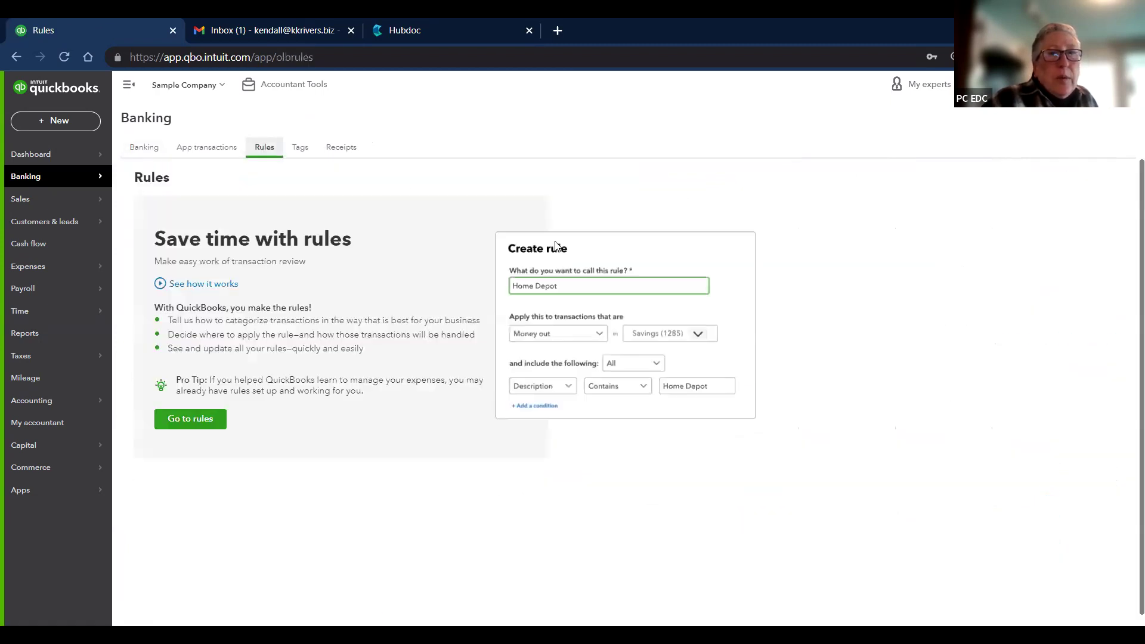
pyautogui.click(179, 417)
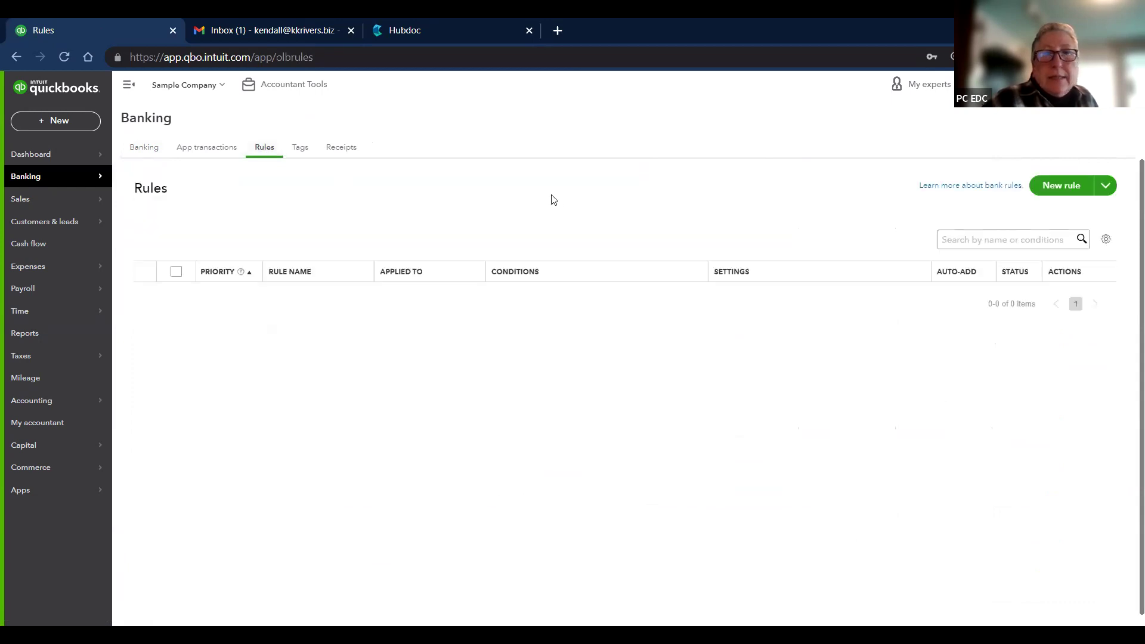
pyautogui.click(1061, 186)
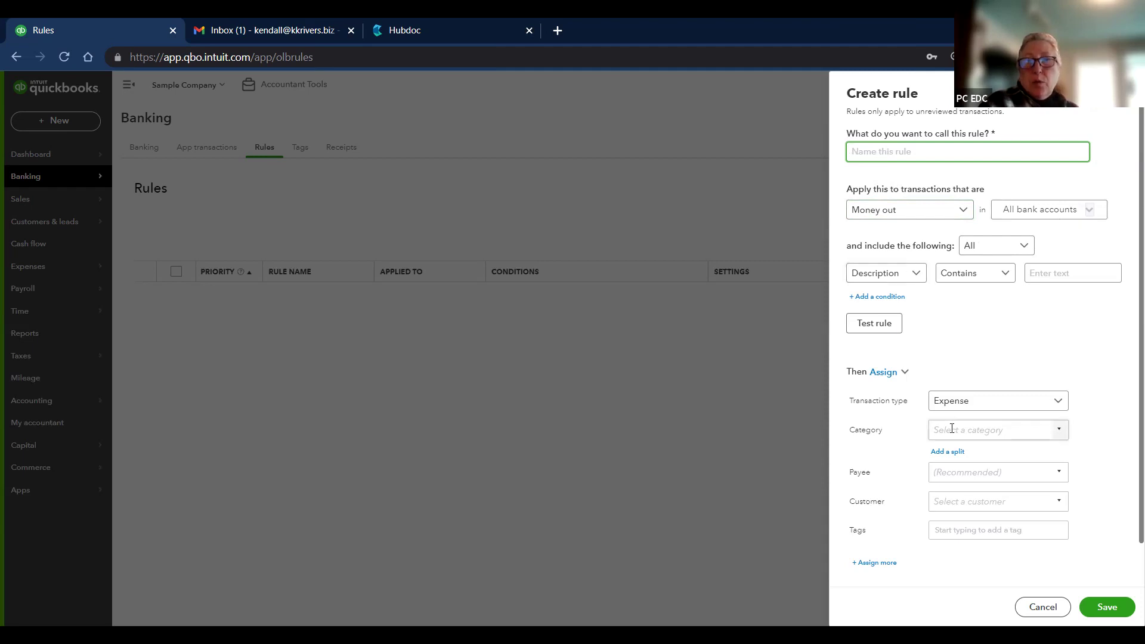
pyautogui.click(1056, 405)
pyautogui.click(1056, 405)
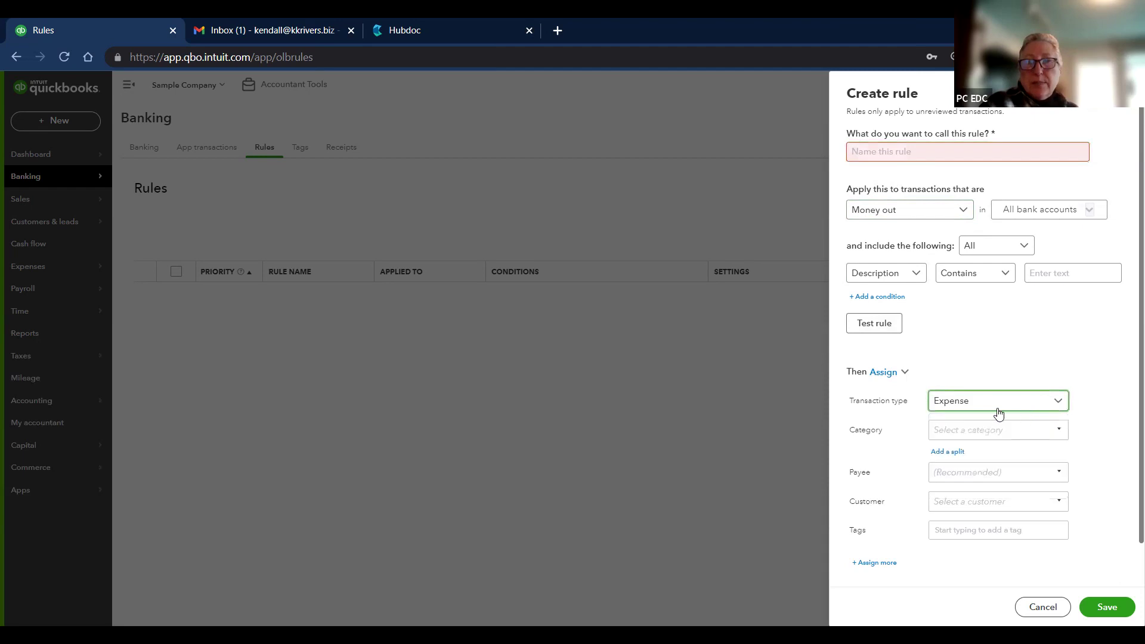
pyautogui.click(1062, 433)
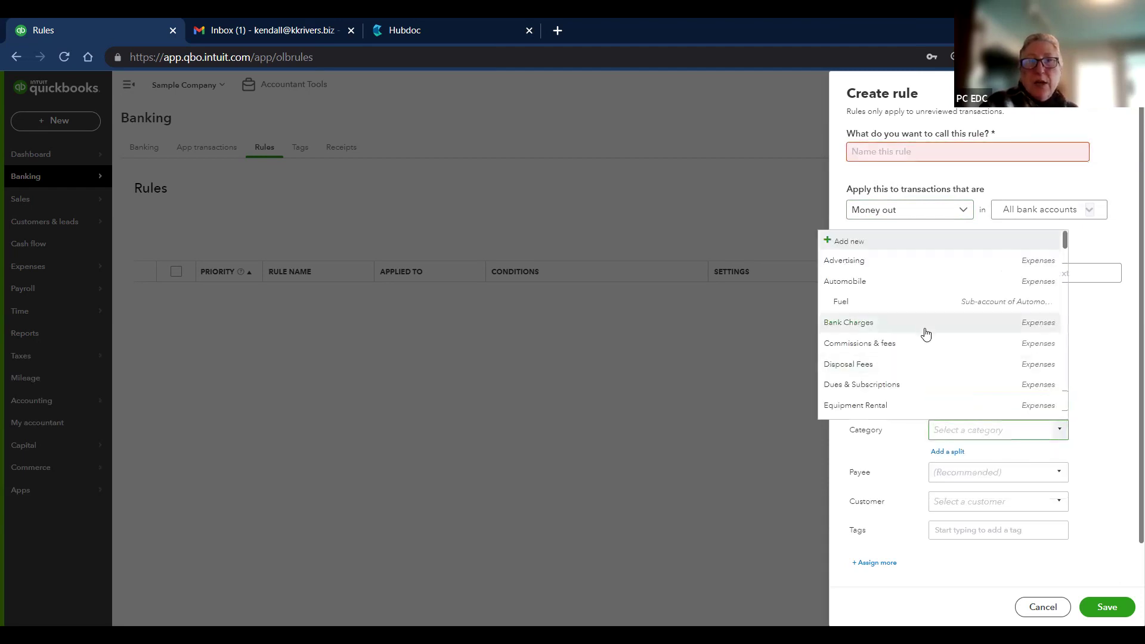
pyautogui.click(1073, 462)
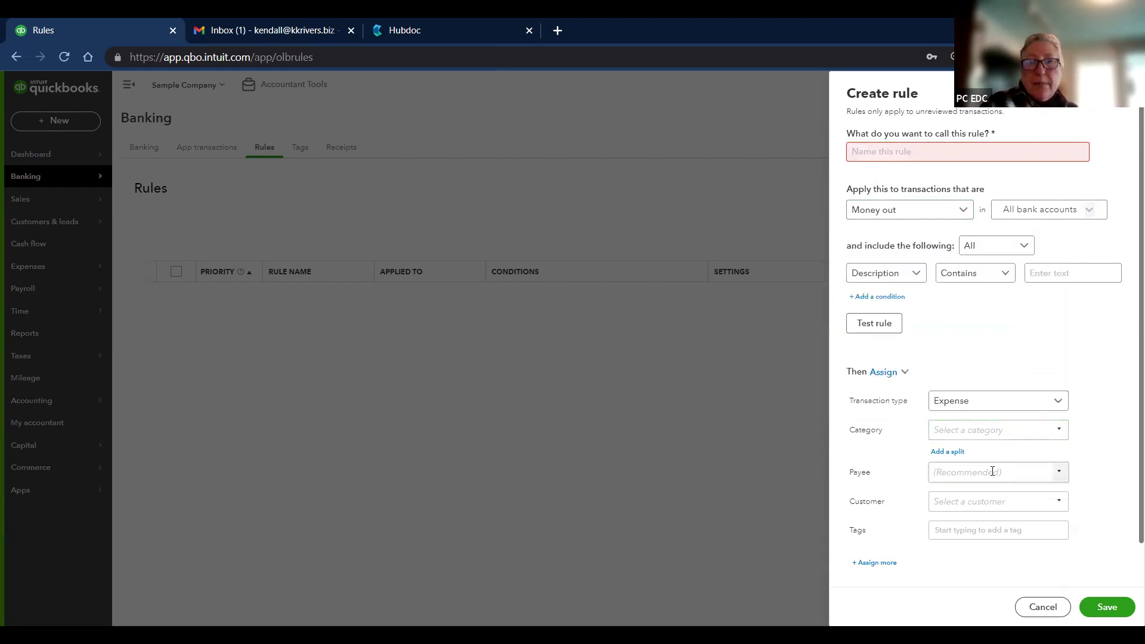
pyautogui.scroll(-1, 1117, 357)
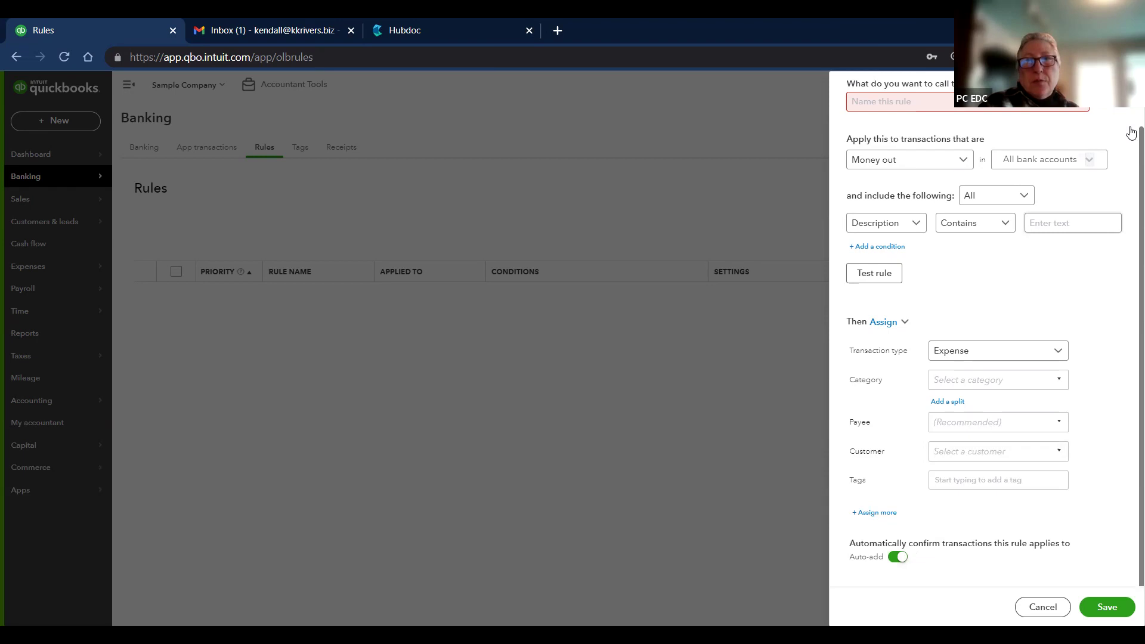
pyautogui.click(1129, 89)
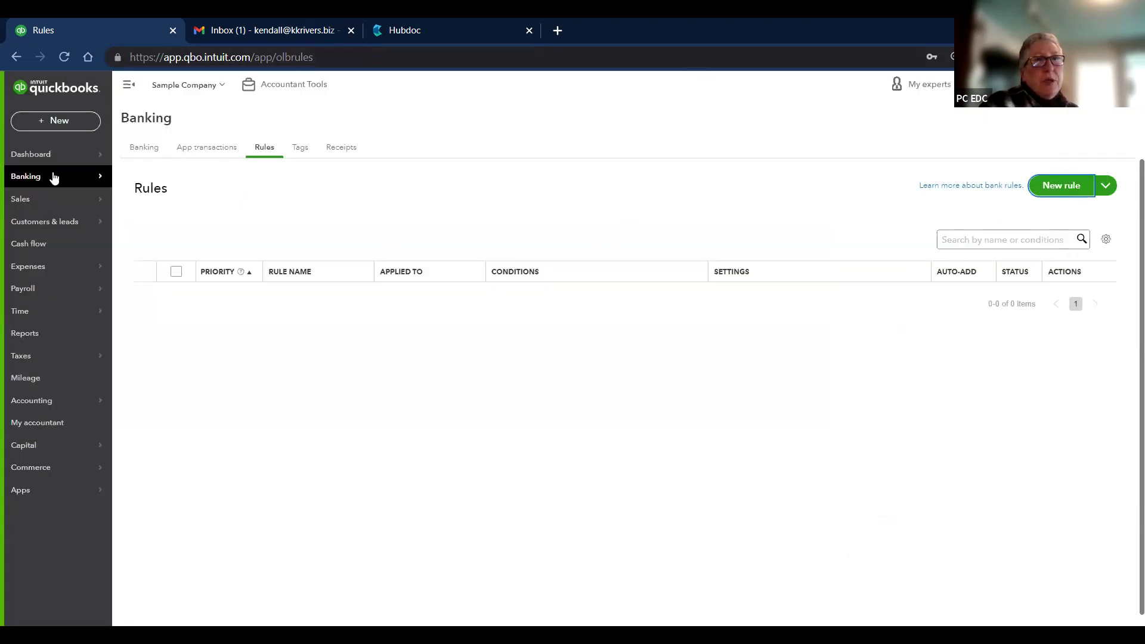
# Step: Return to the bank transactions and start a received payment for the customer Amy's Bird Sanctuary
pyautogui.moveTo(53, 178)
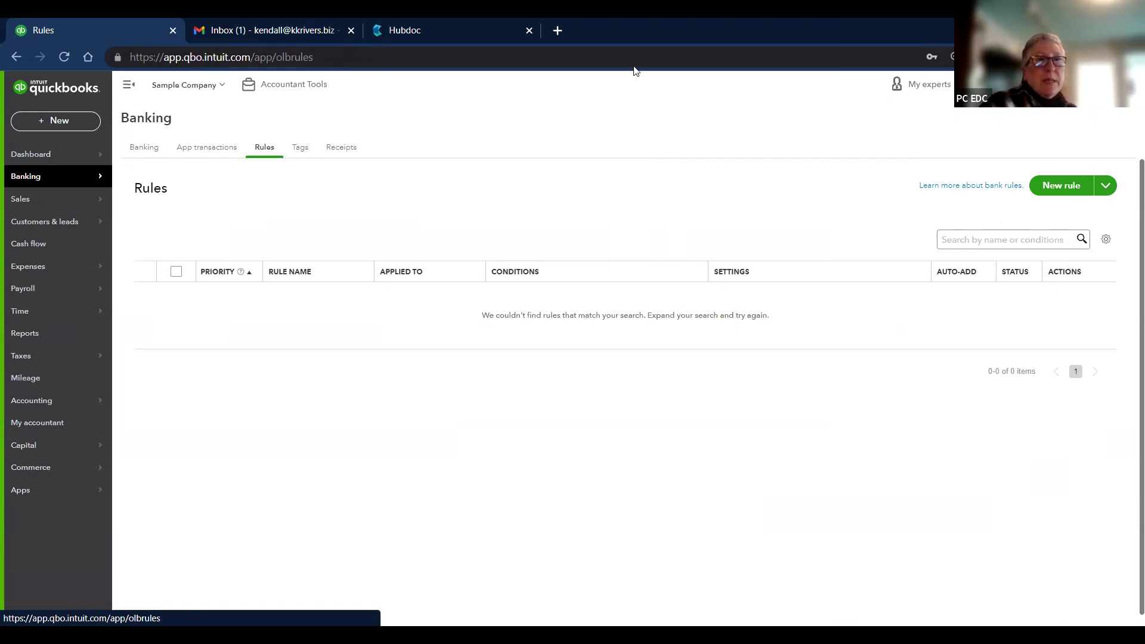
pyautogui.click(137, 151)
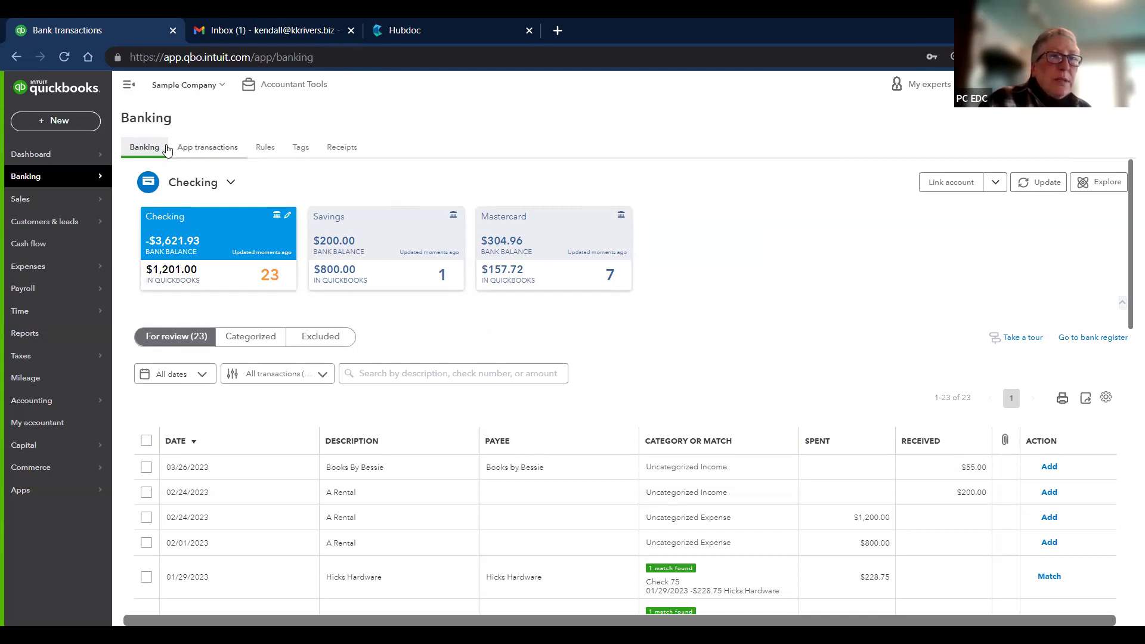
pyautogui.click(66, 122)
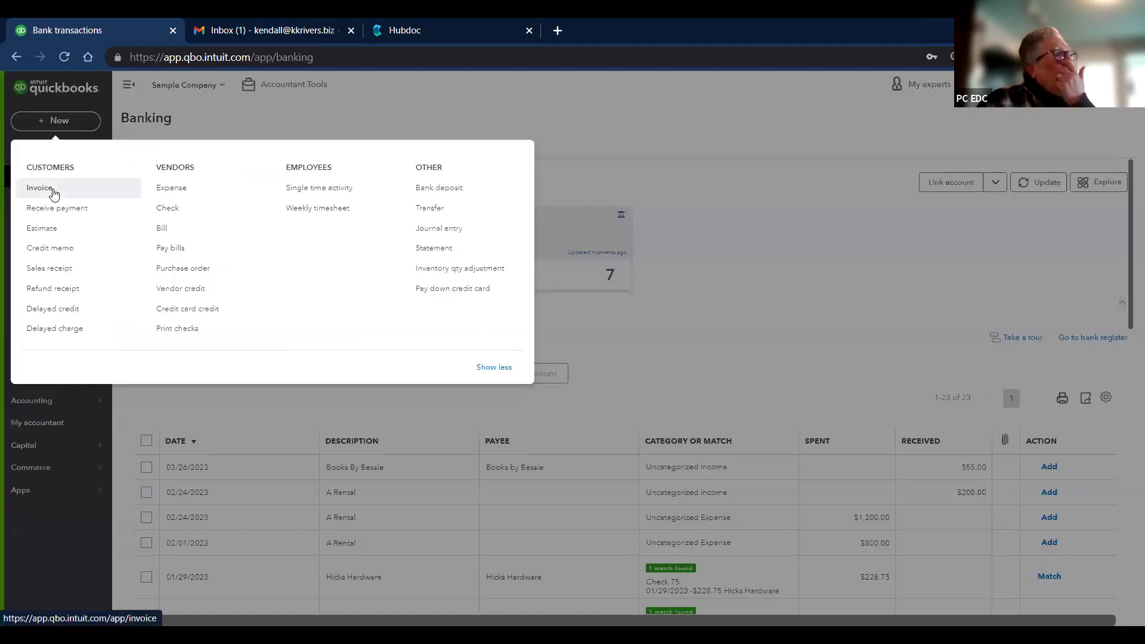
pyautogui.click(57, 212)
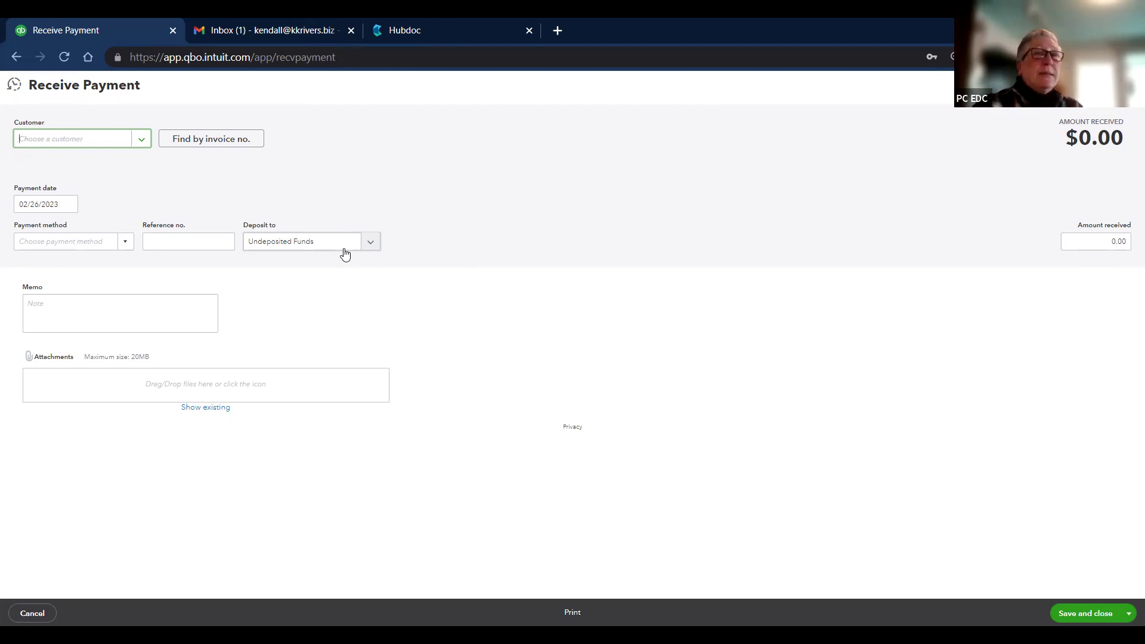
pyautogui.click(143, 140)
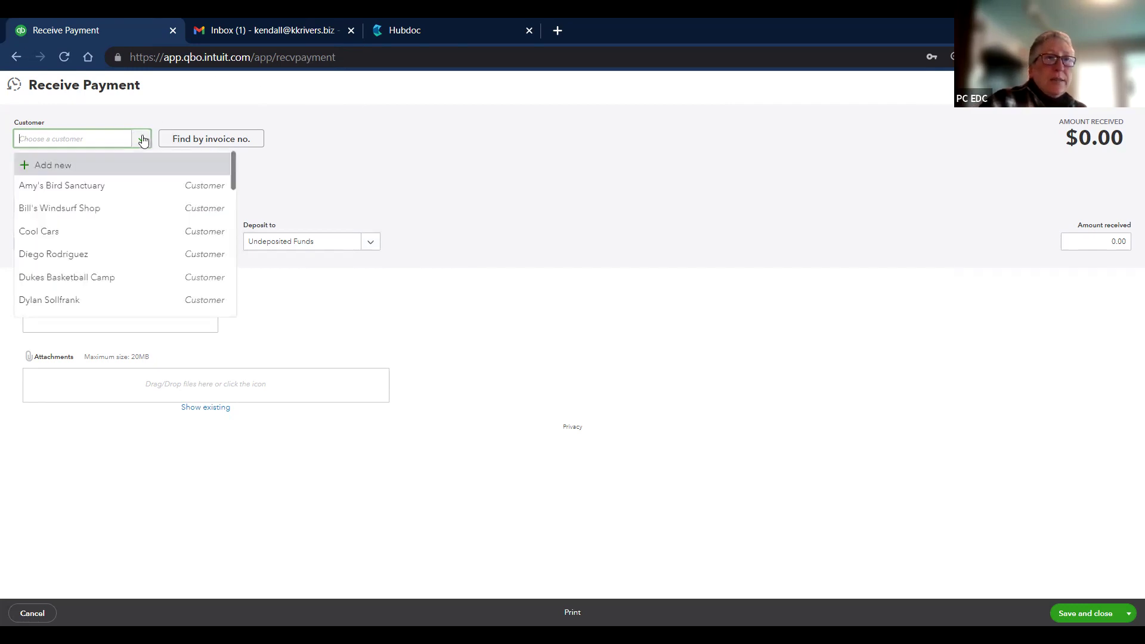
pyautogui.click(122, 185)
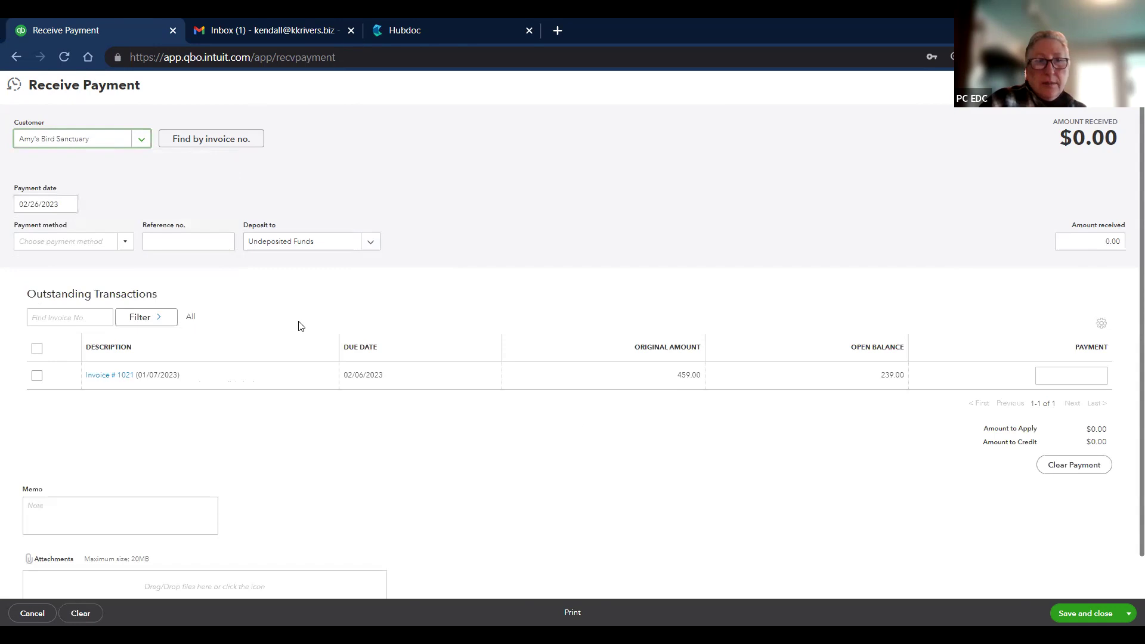
# Step: Apply a $239.00 payment to Amy's Bird Sanctuary's outstanding invoice, then save and close the received payment
pyautogui.click(37, 375)
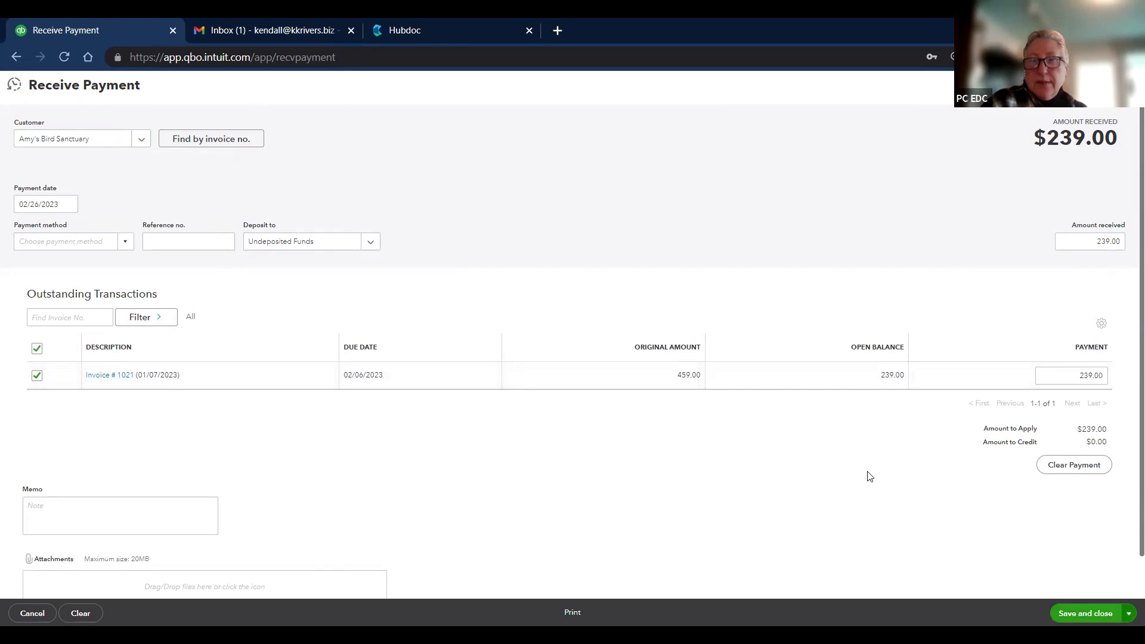
pyautogui.click(16, 56)
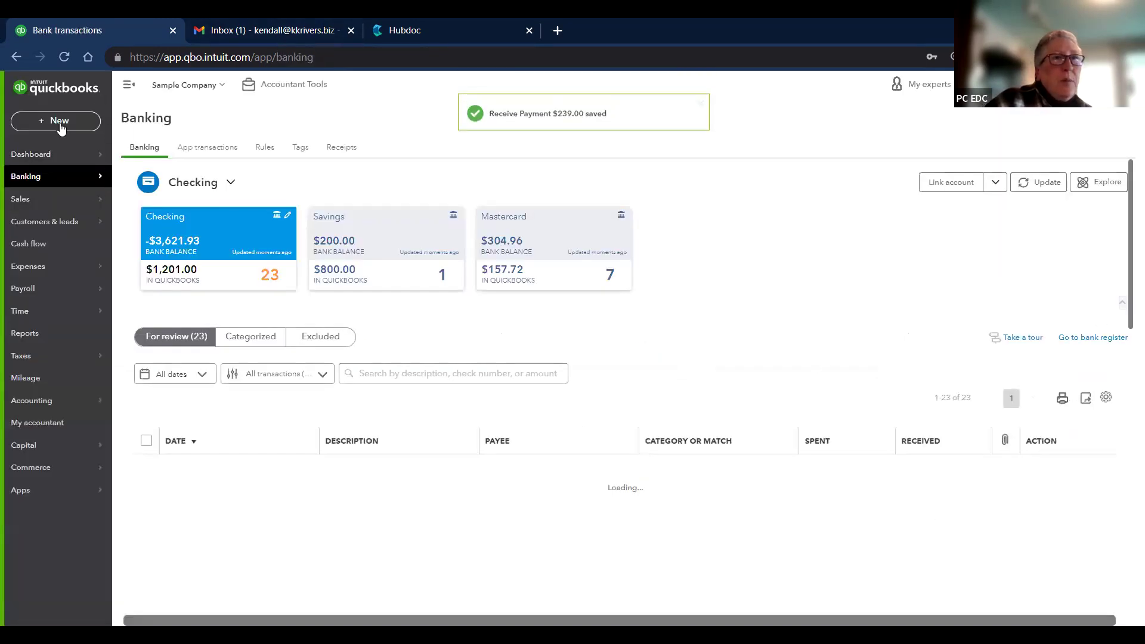
# Step: Record a bank deposit to Checking that includes only the $239.00 Amy's Bird Sanctuary payment, and save and close it
pyautogui.click(59, 122)
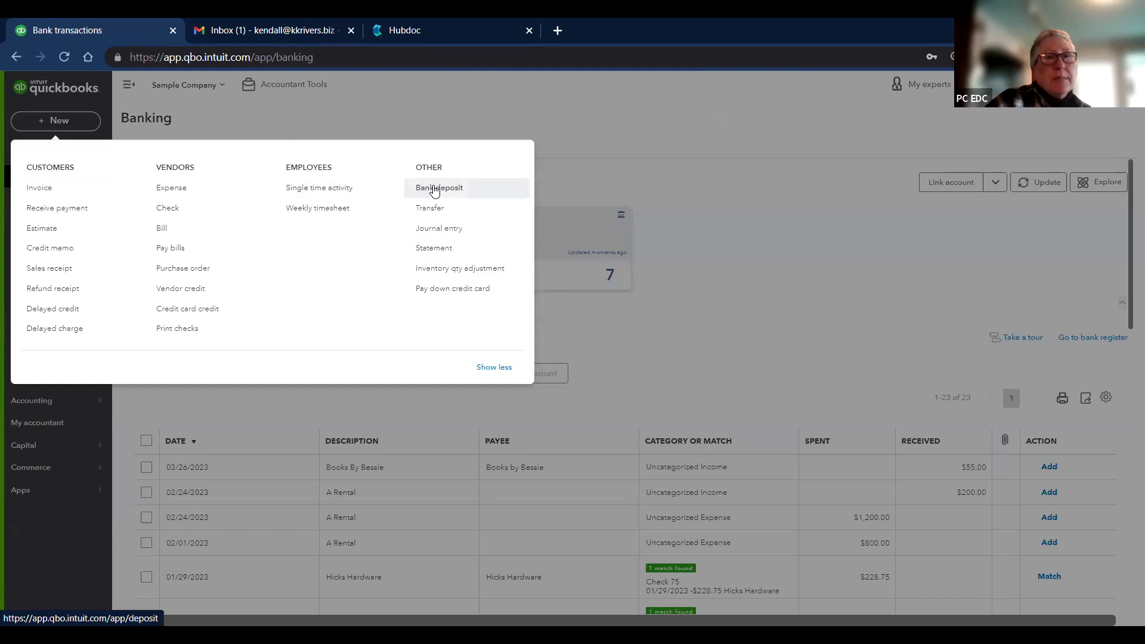
pyautogui.click(435, 190)
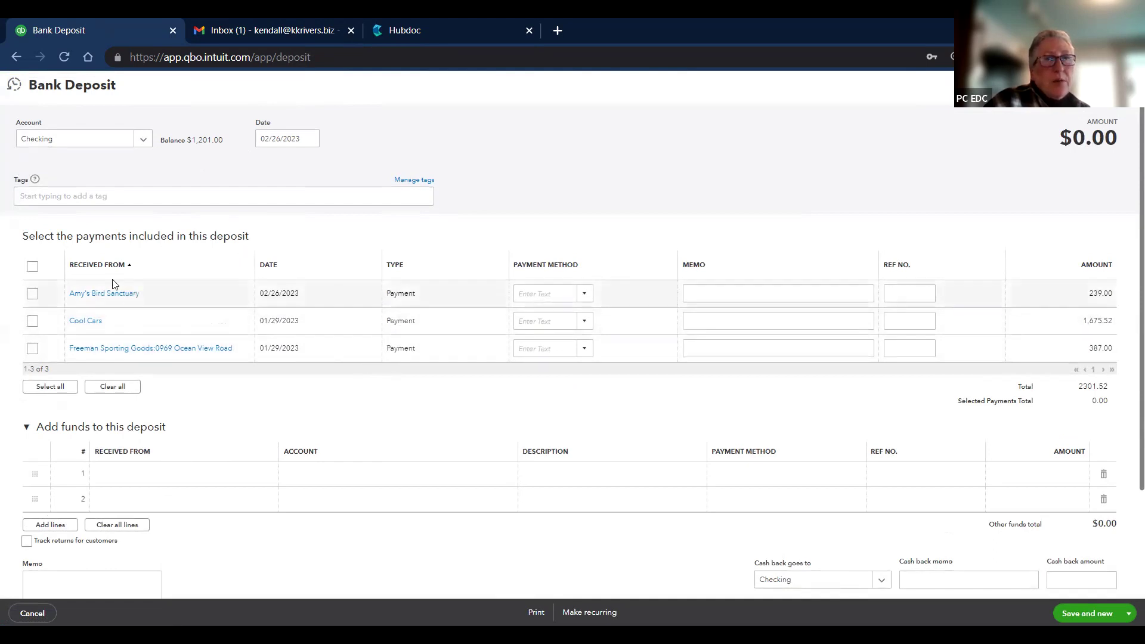
pyautogui.click(33, 295)
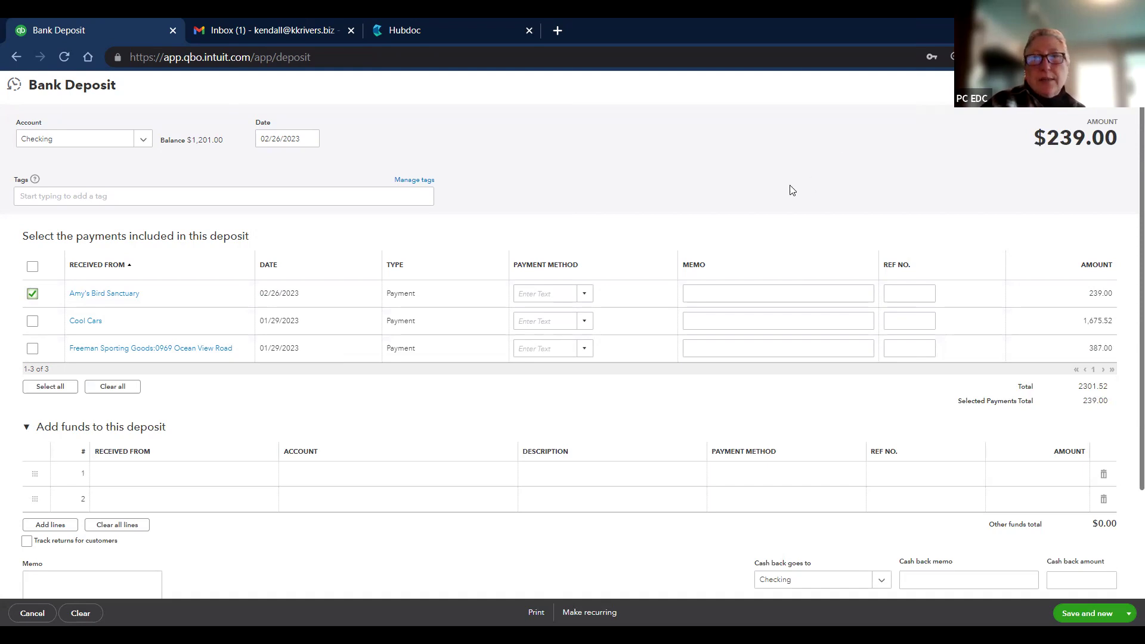
pyautogui.scroll(-3, 792, 189)
pyautogui.scroll(3, 791, 190)
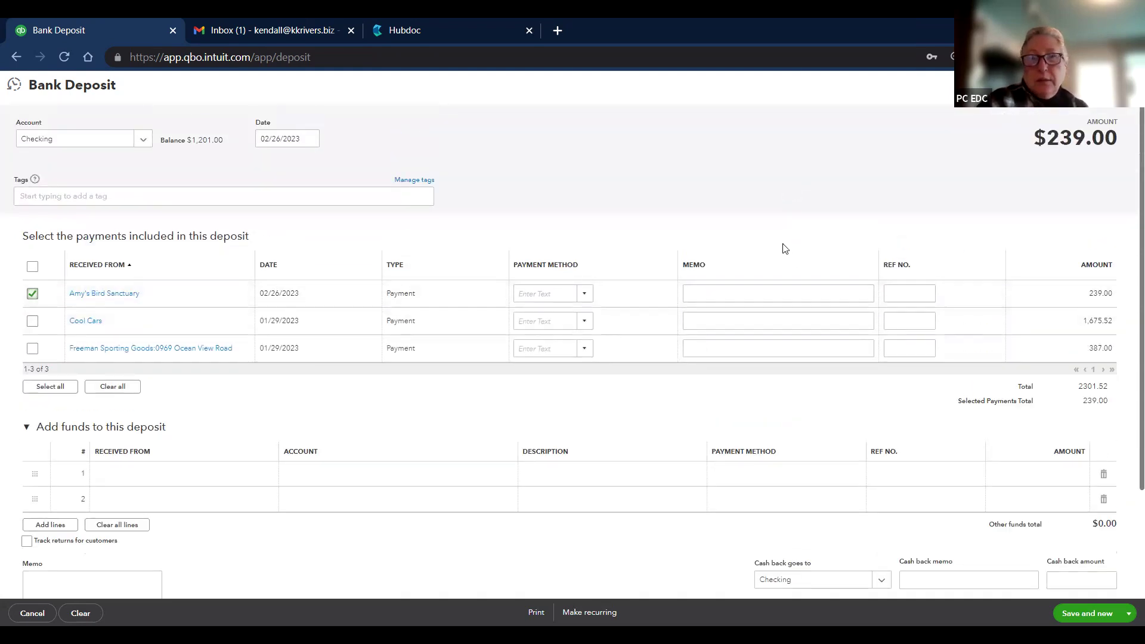
pyautogui.click(1128, 613)
pyautogui.click(1084, 593)
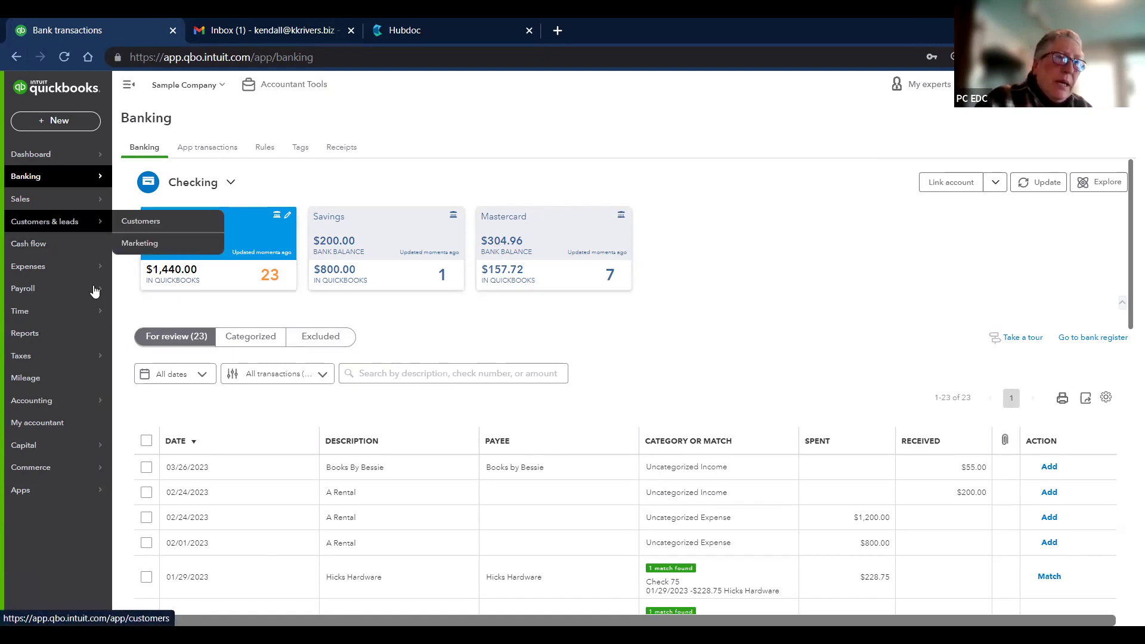
# Step: Start a sales receipt, view the accounts available for its deposit, and leave it without saving
pyautogui.click(64, 121)
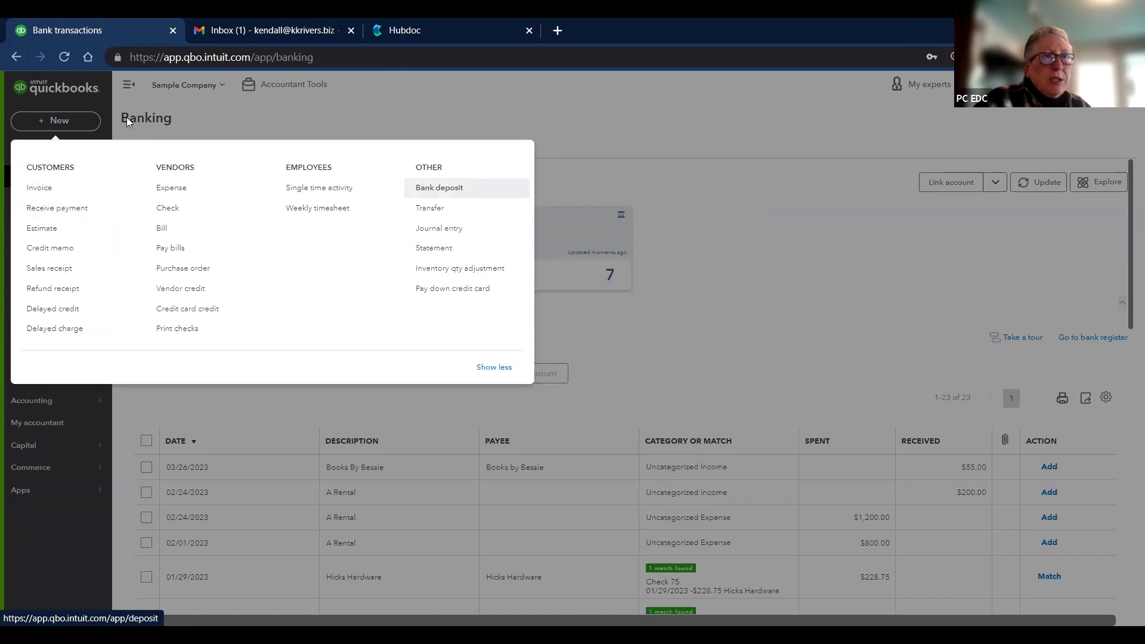
pyautogui.click(55, 272)
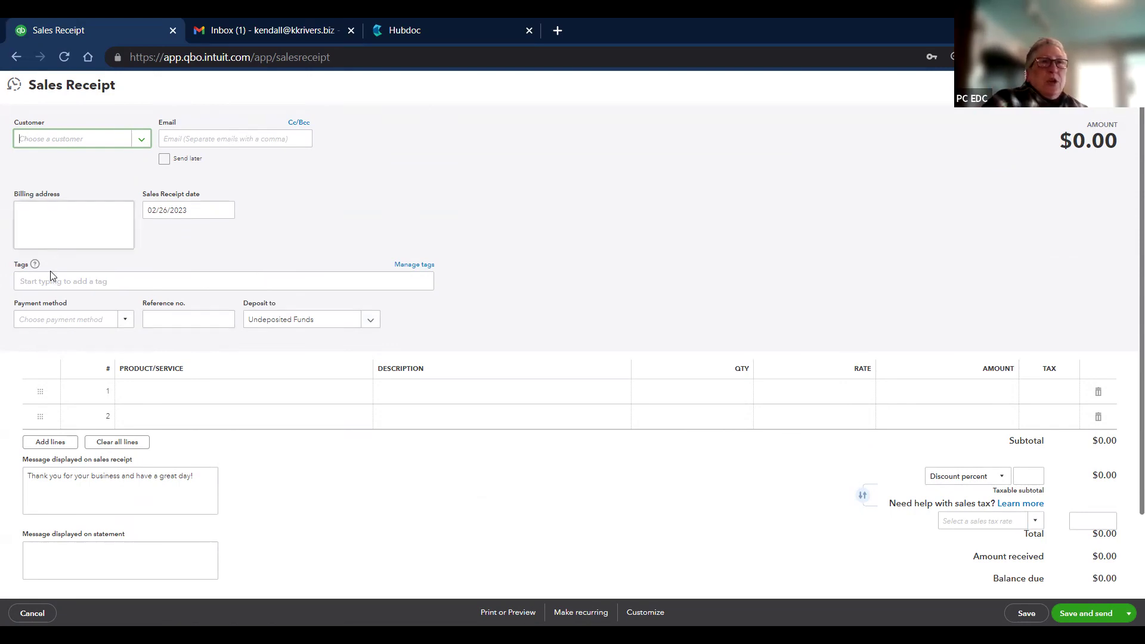
pyautogui.click(377, 321)
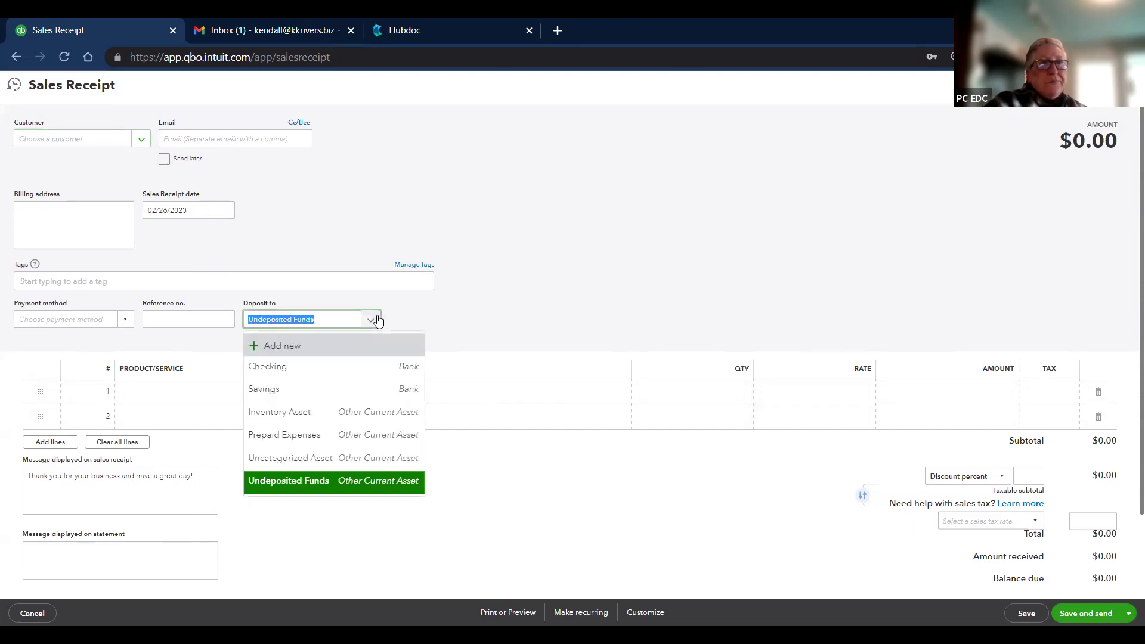
pyautogui.click(416, 310)
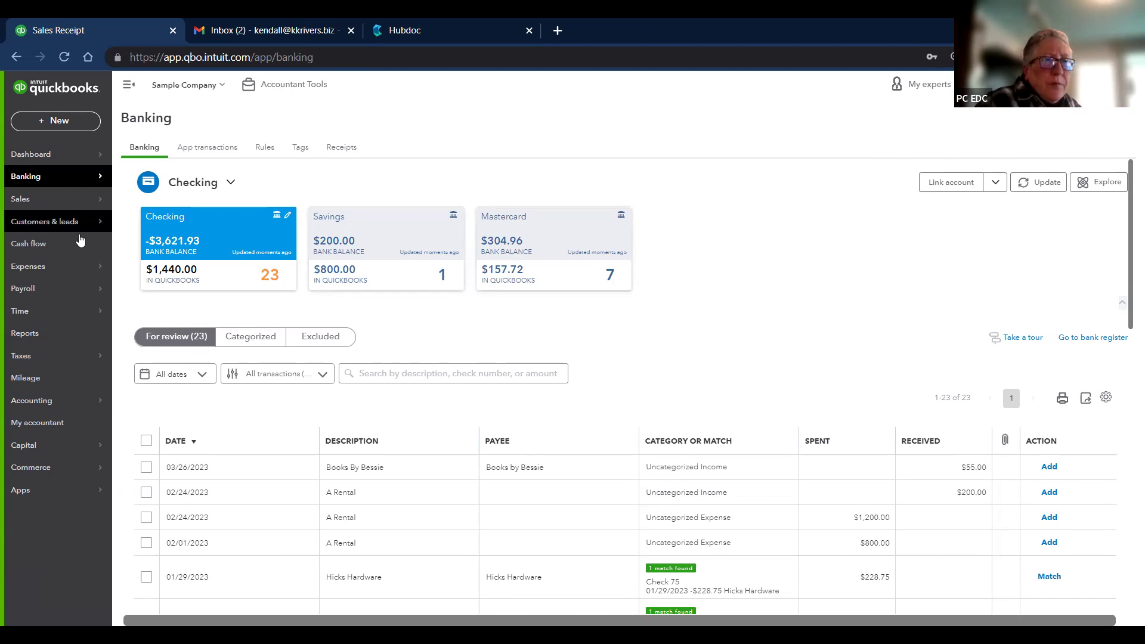
# Step: Look through the expense transactions, bills, vendors and contractors pages of the Expenses area
pyautogui.moveTo(71, 269)
pyautogui.click(79, 273)
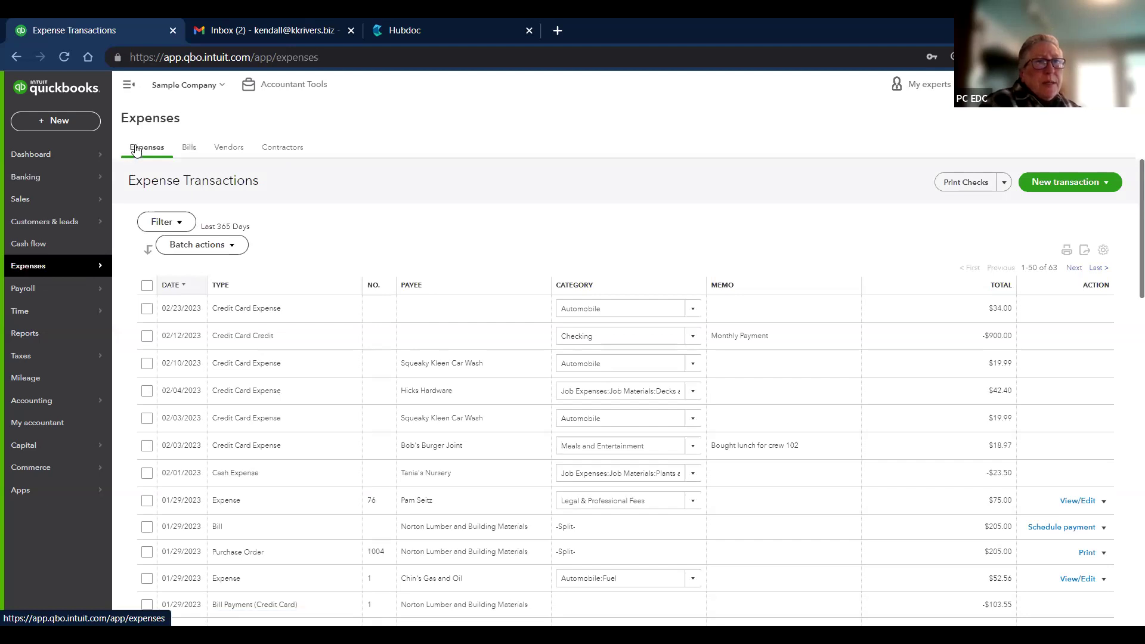
pyautogui.click(189, 148)
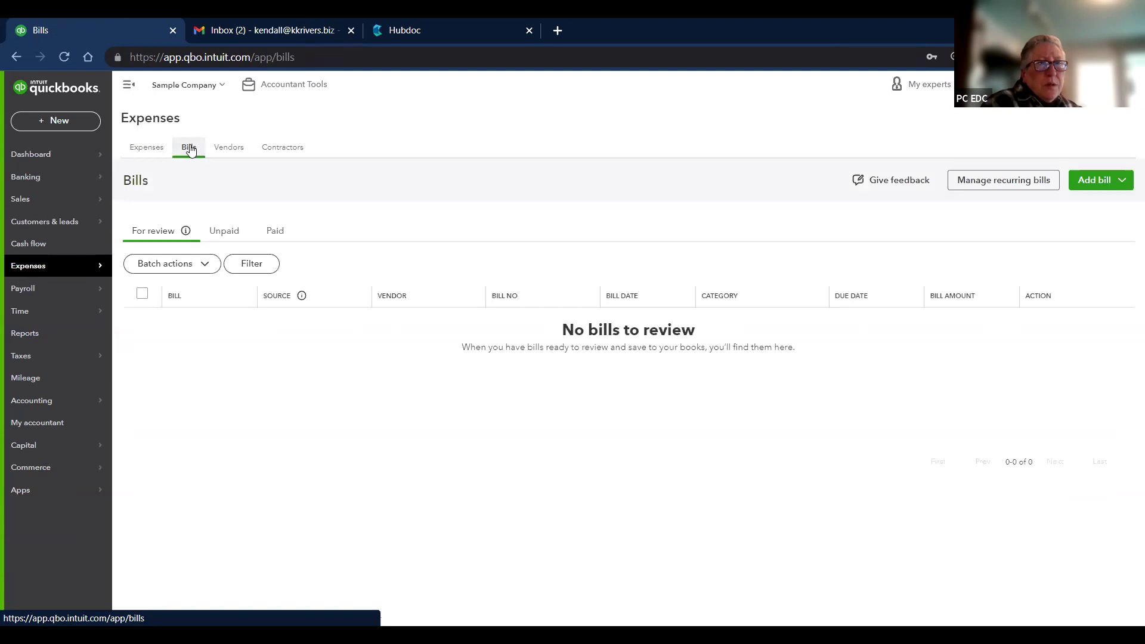
pyautogui.click(231, 149)
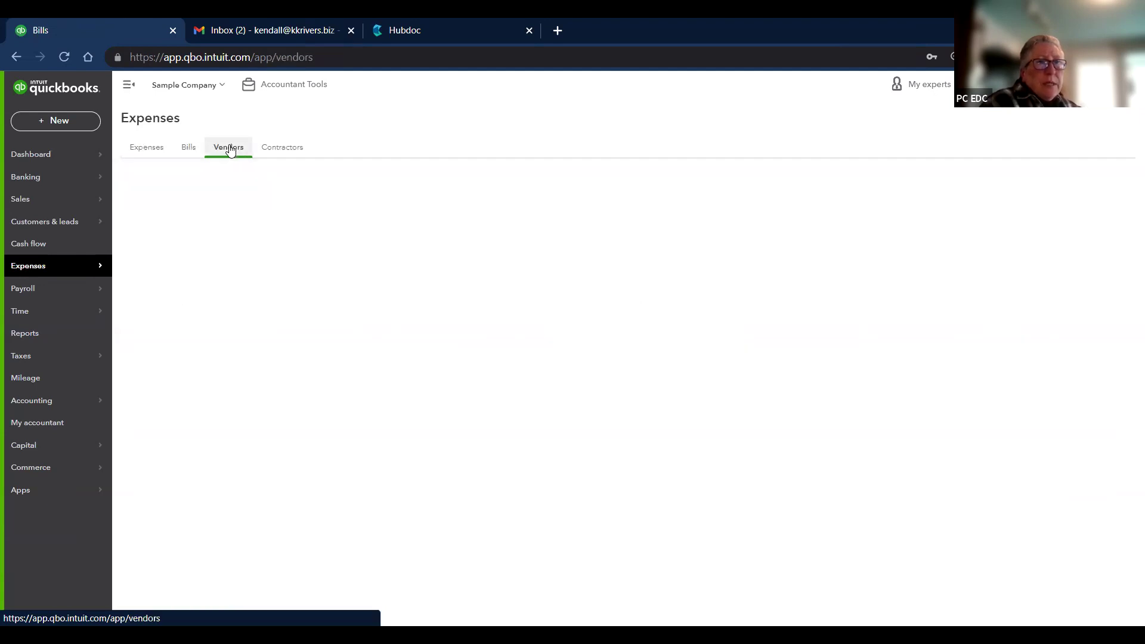
pyautogui.click(273, 148)
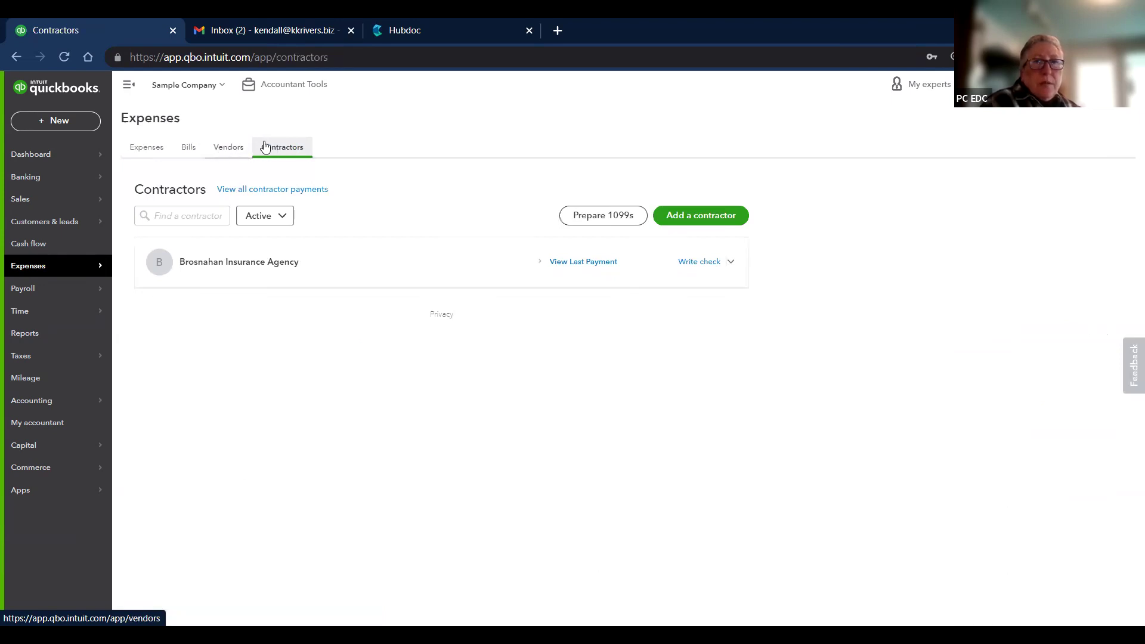
# Step: Return to the vendors list and view the additional actions offered alongside Prepare 1099s
pyautogui.click(229, 148)
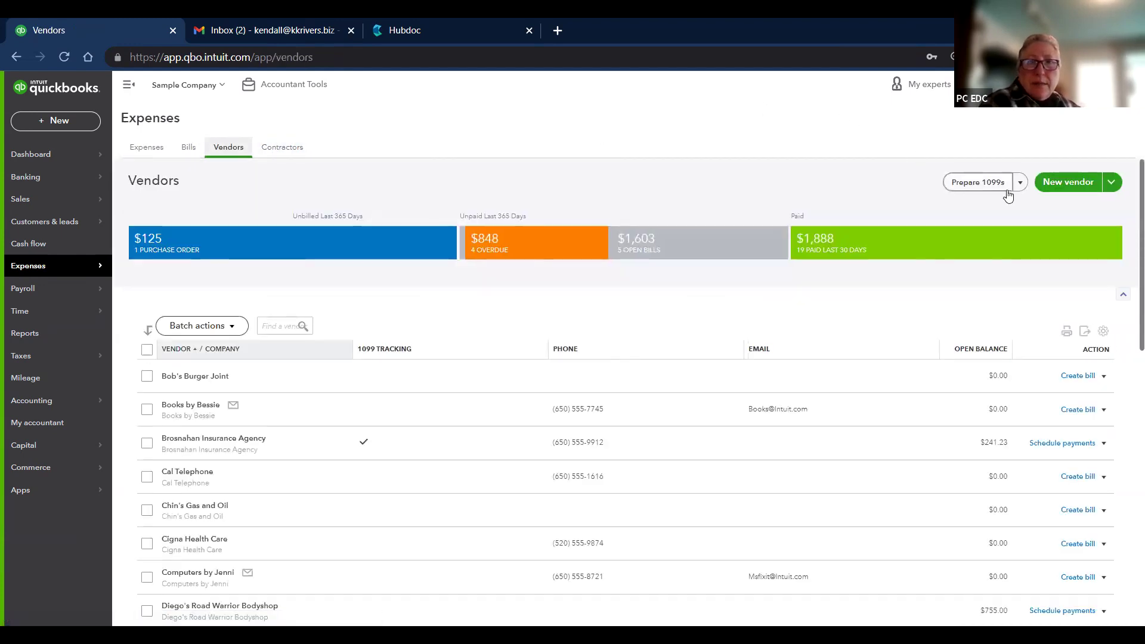
pyautogui.click(1007, 192)
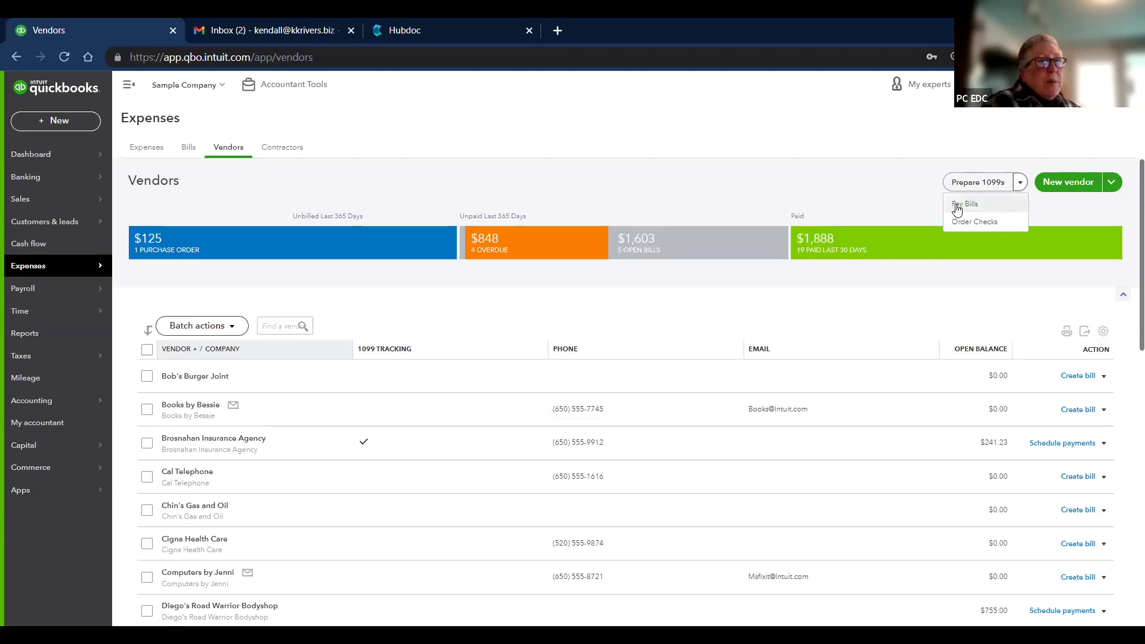
pyautogui.click(855, 186)
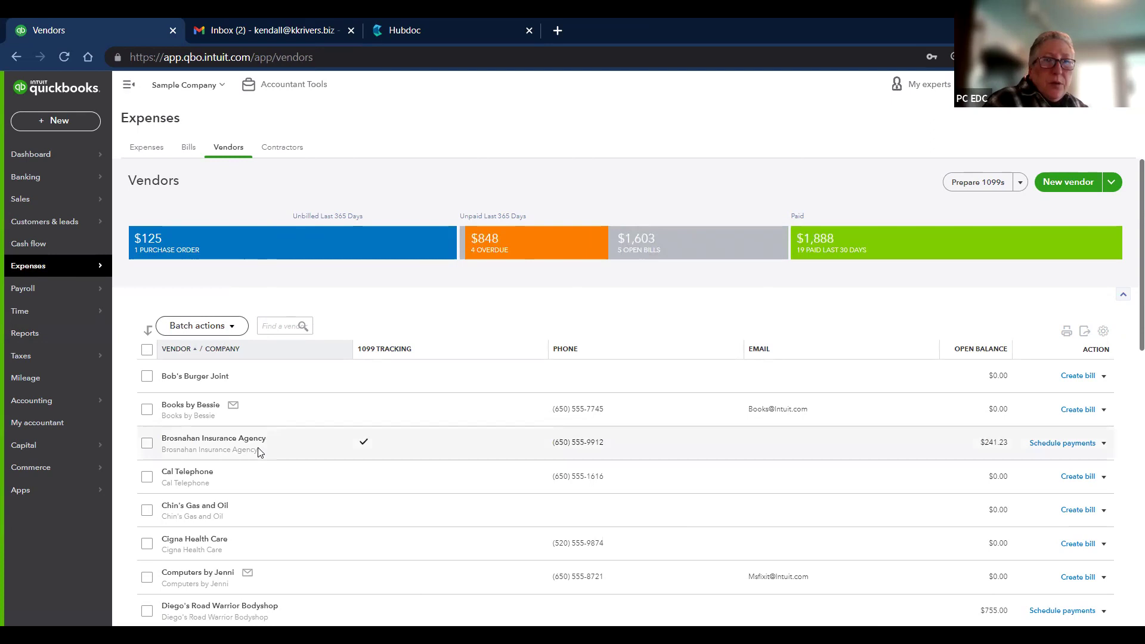
# Step: Examine the vendor details of Bob's Burger Joint, including the tax ID field and 1099 payment tracking, and leave without saving
pyautogui.click(200, 379)
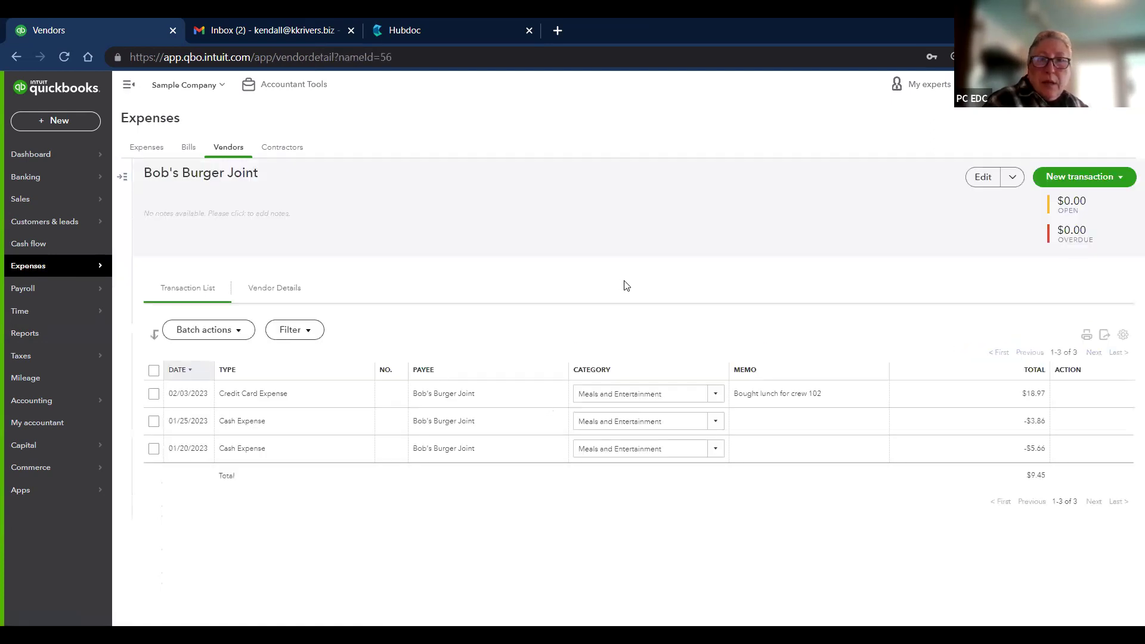
pyautogui.click(982, 177)
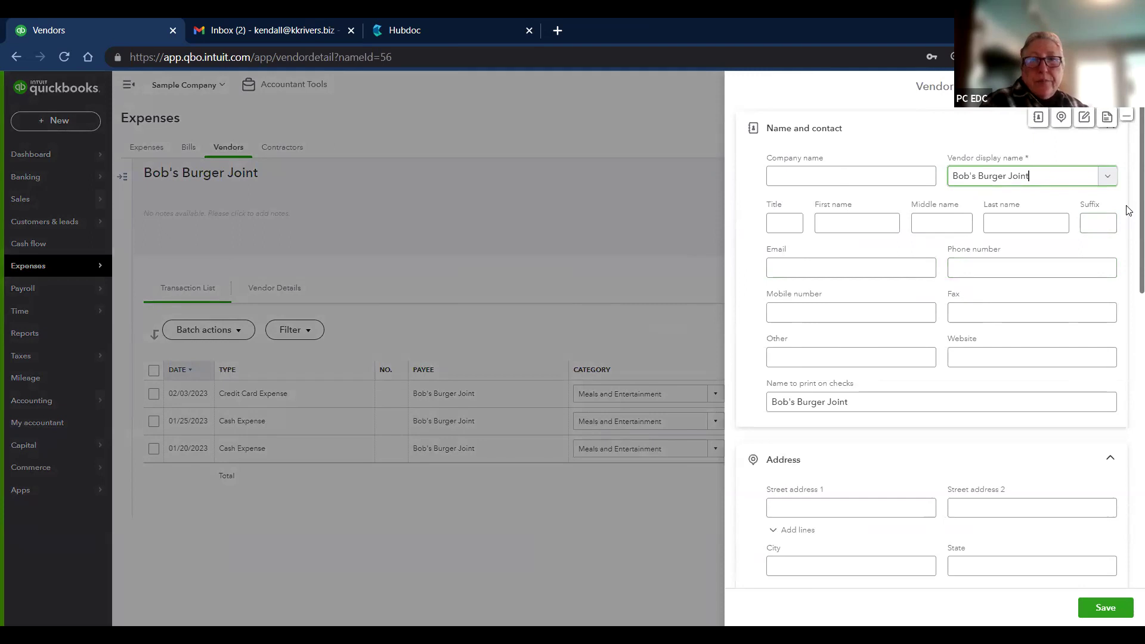
pyautogui.scroll(-5, 1129, 233)
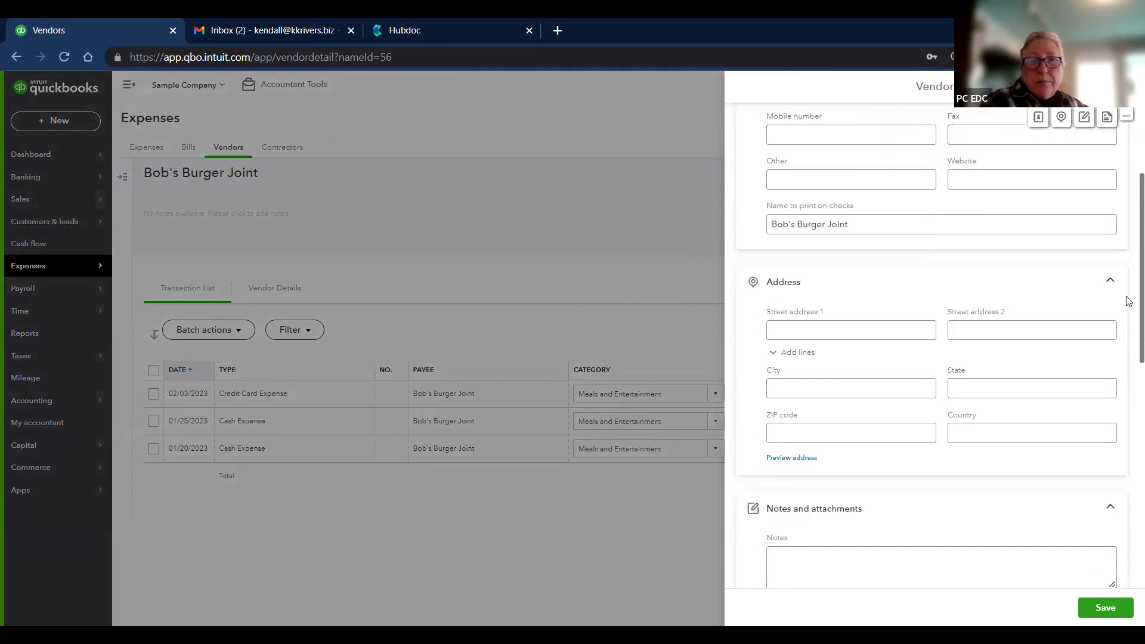
pyautogui.scroll(-5, 1127, 366)
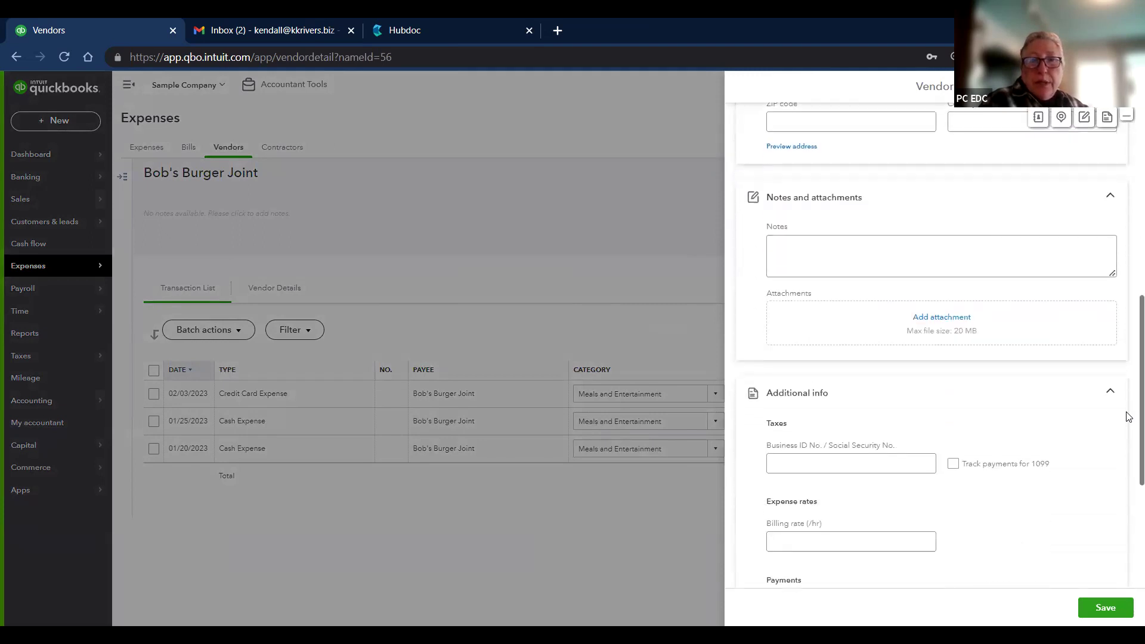
pyautogui.scroll(-3, 1129, 454)
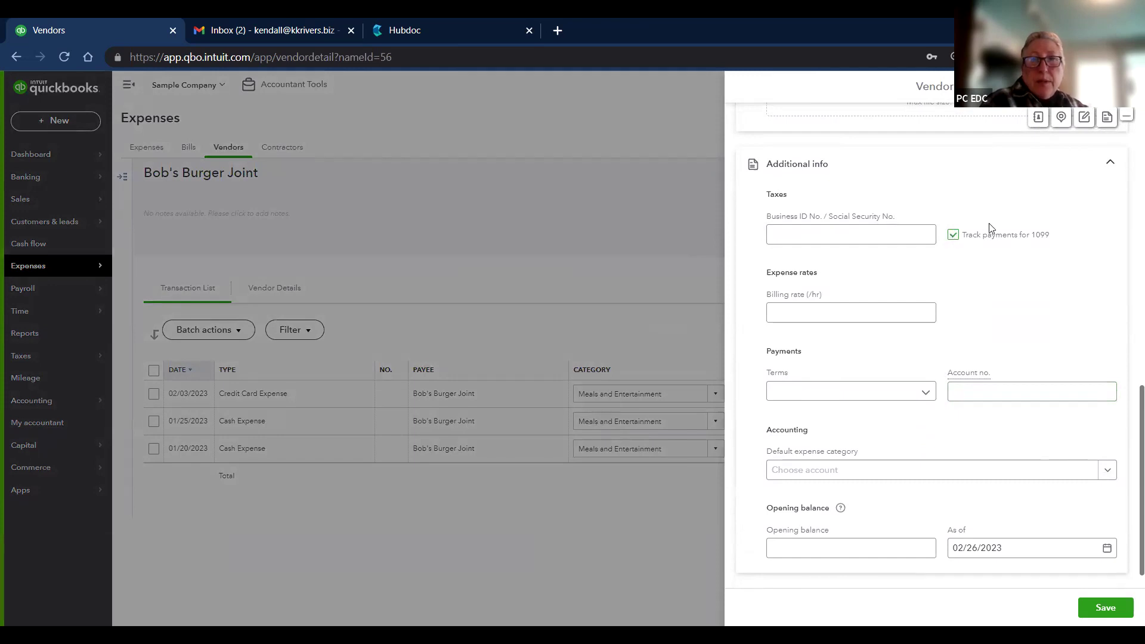
pyautogui.click(815, 241)
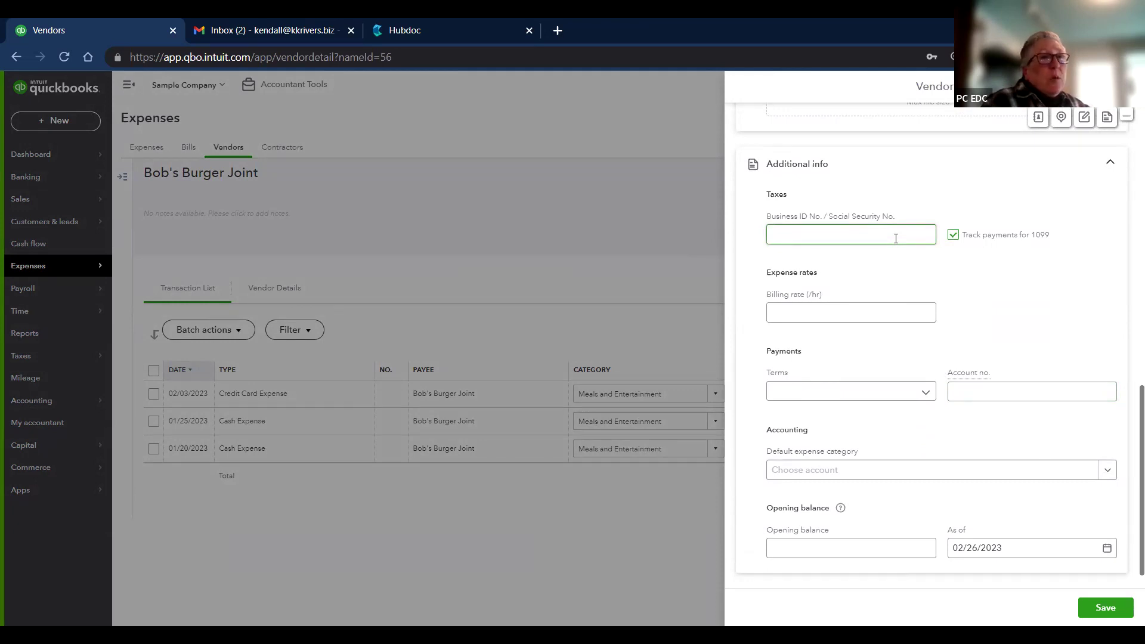
pyautogui.click(957, 253)
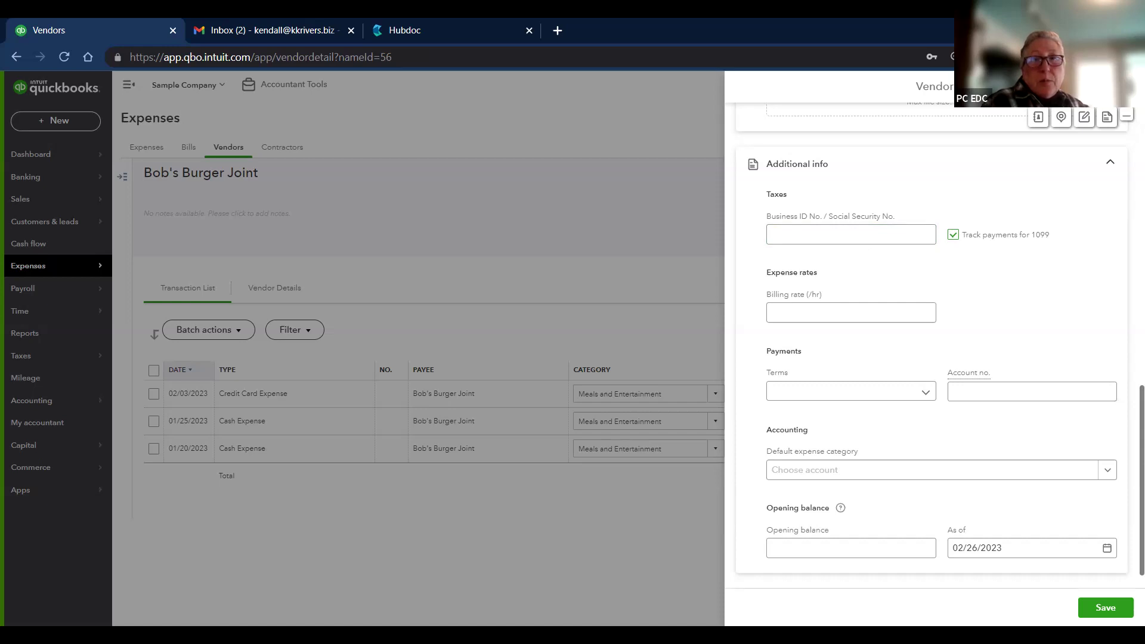
pyautogui.click(1052, 79)
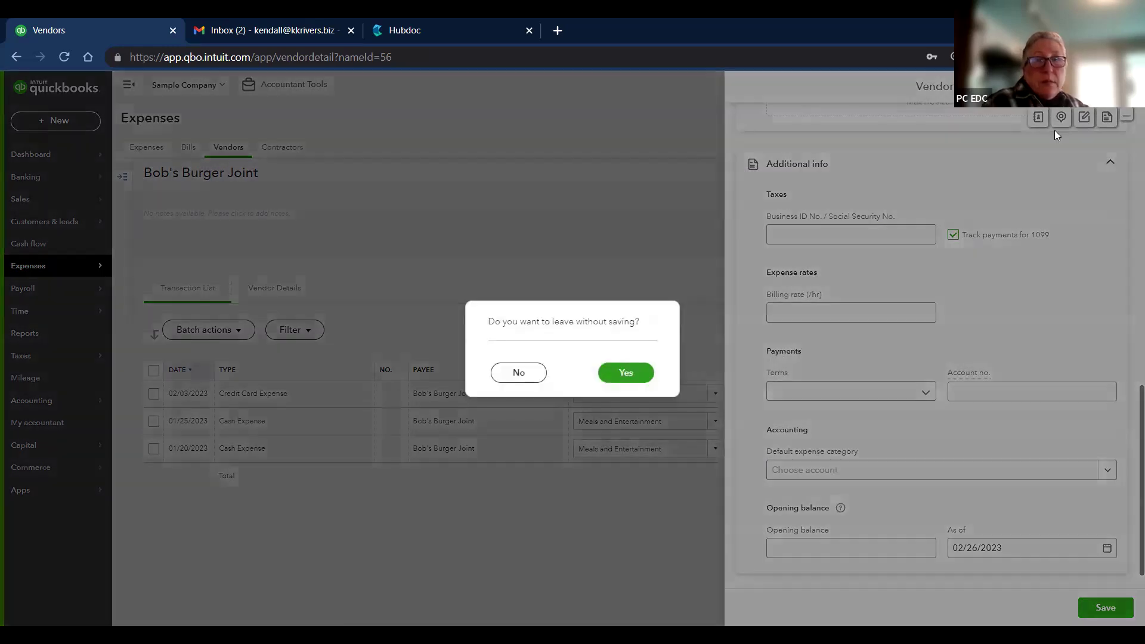
pyautogui.click(611, 372)
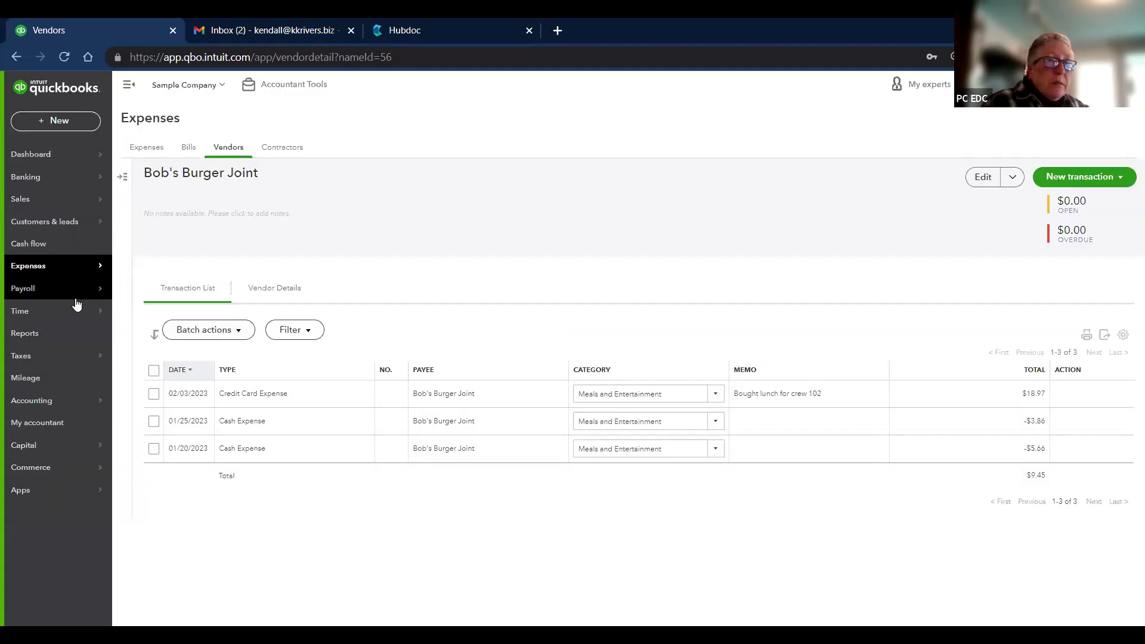
# Step: Browse the standard reports and the report search list, and add Balance Sheet Comparison to the favorites
pyautogui.click(25, 334)
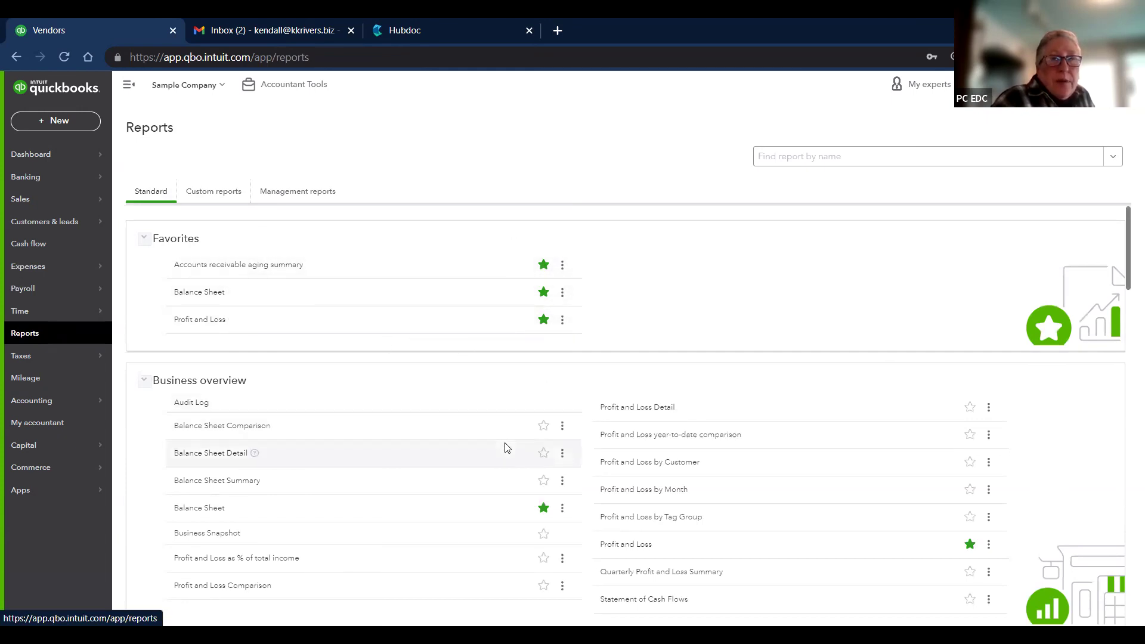
pyautogui.click(774, 160)
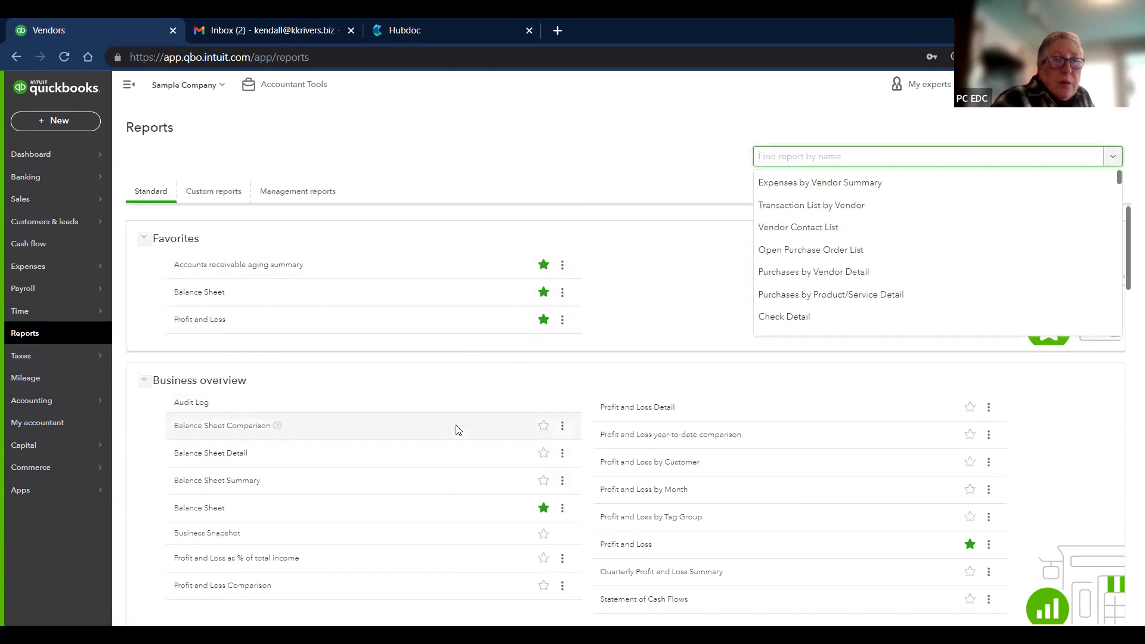
pyautogui.scroll(-5, 391, 429)
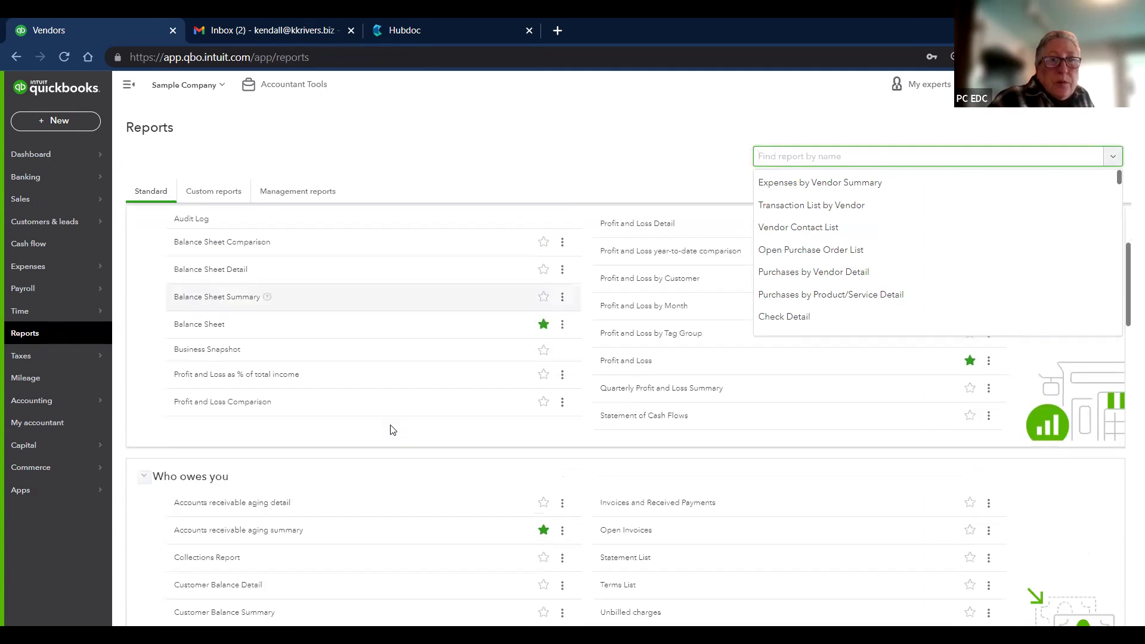
pyautogui.scroll(-15, 387, 395)
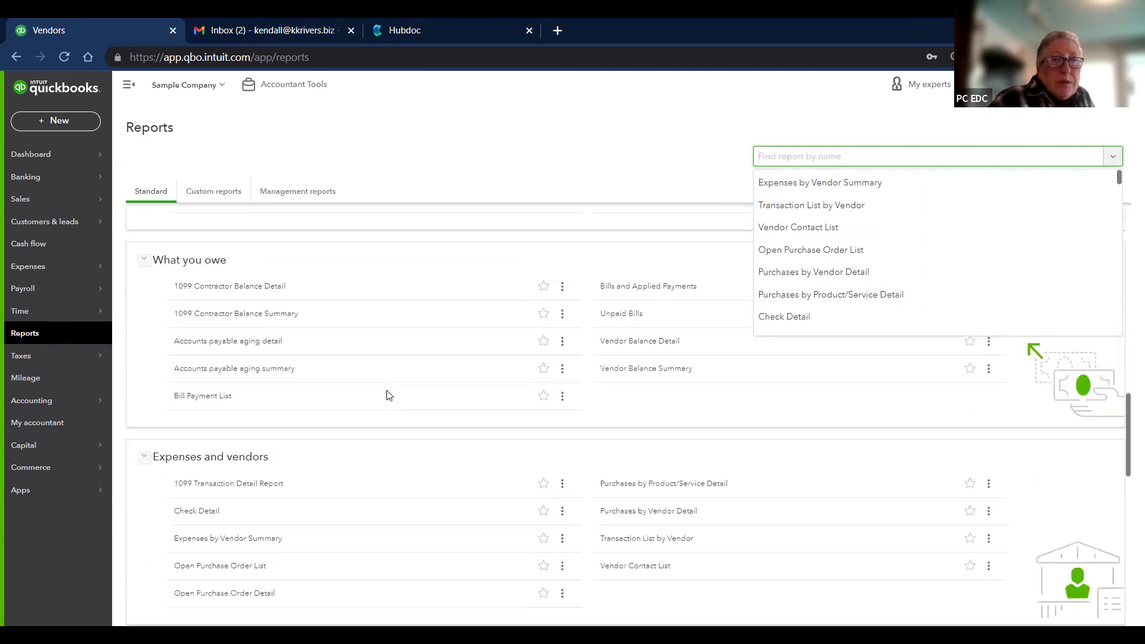
pyautogui.scroll(20, 388, 395)
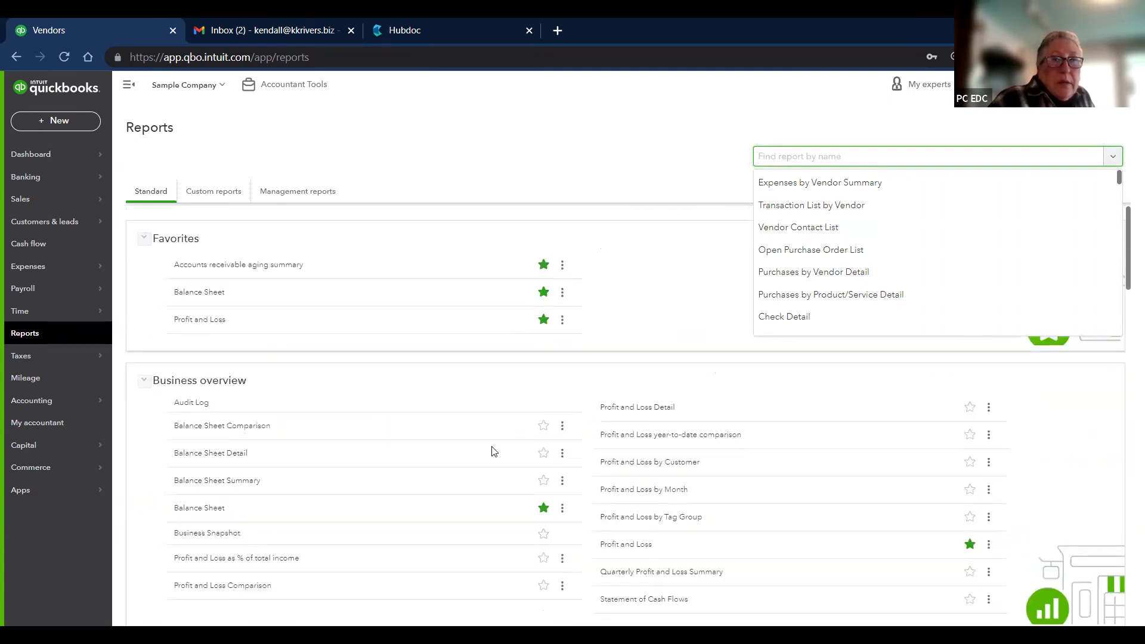
pyautogui.click(543, 425)
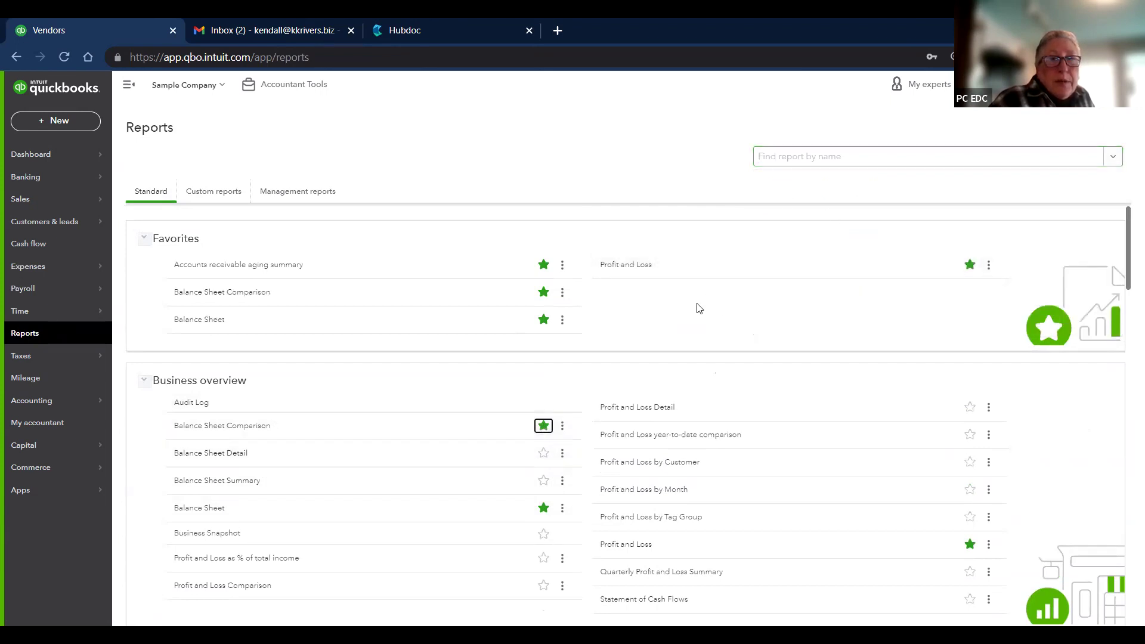
# Step: Open the Profit and Loss report from the favorites and look over its figures and report options
pyautogui.click(625, 267)
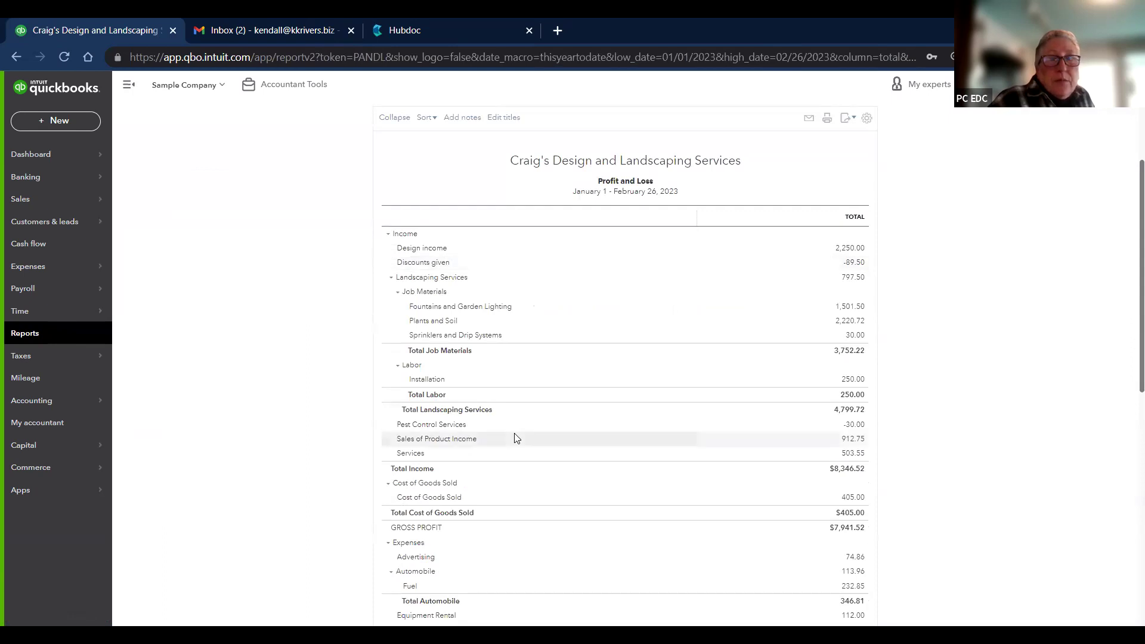
pyautogui.scroll(3, 514, 437)
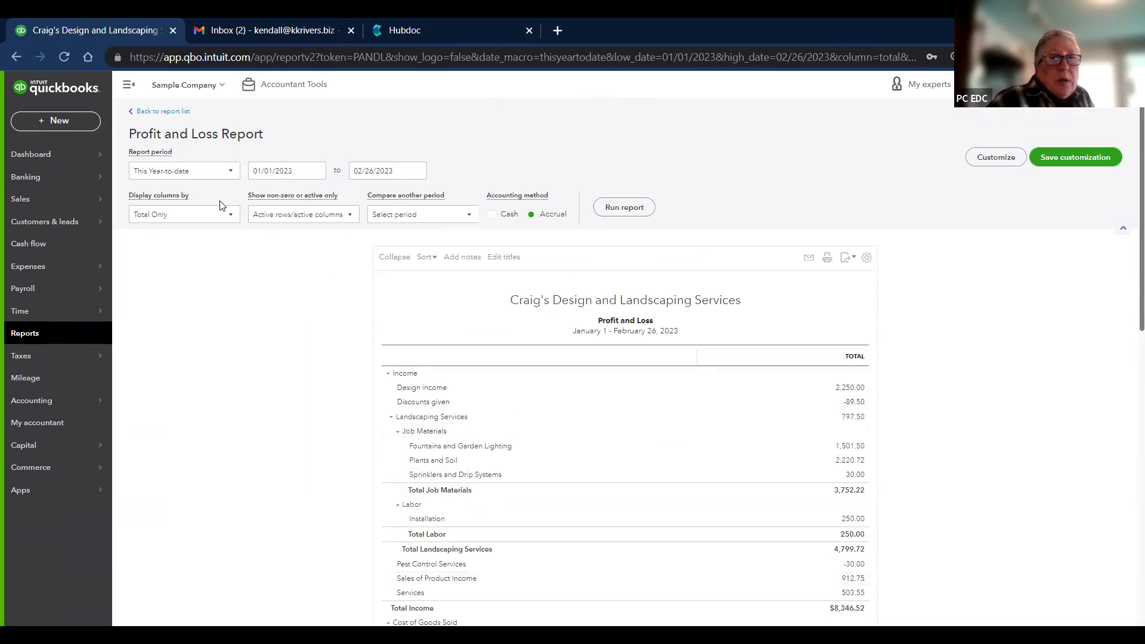
# Step: Set the Profit and Loss report period to Last Year with columns displayed by Months, and run the report
pyautogui.click(233, 172)
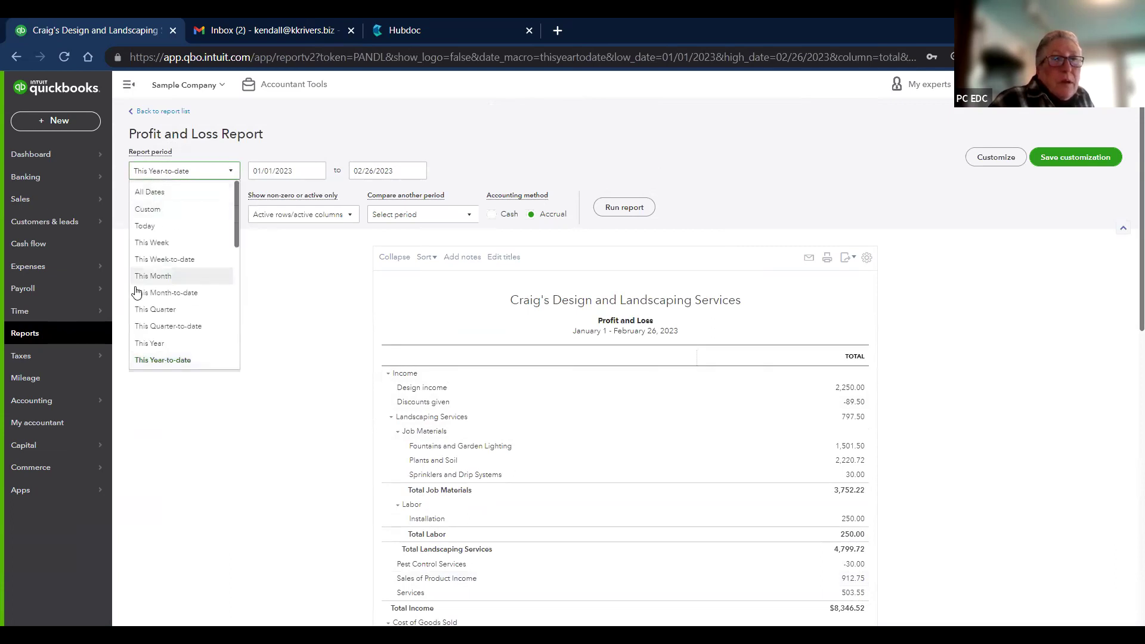
pyautogui.scroll(-1, 186, 241)
pyautogui.scroll(-2, 187, 240)
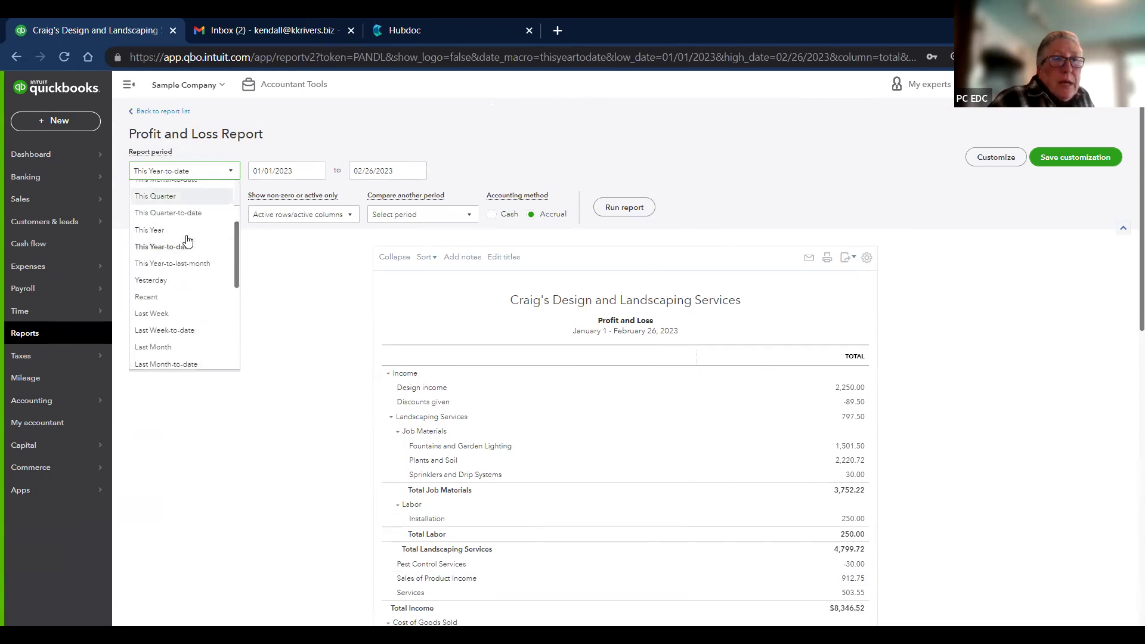
pyautogui.click(149, 305)
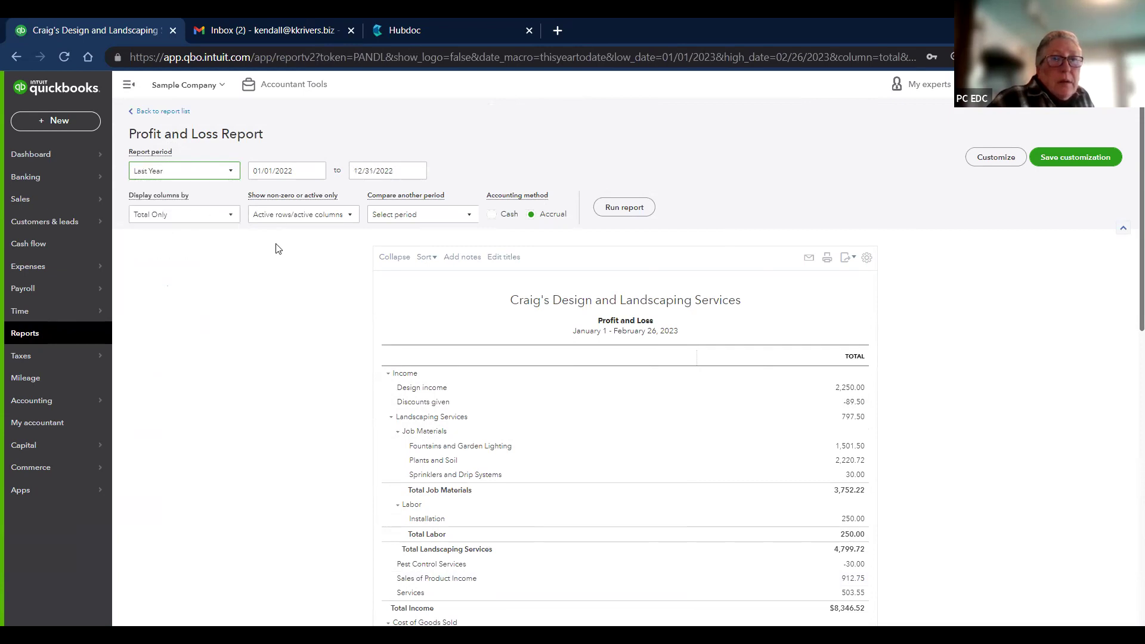
pyautogui.click(229, 218)
pyautogui.click(153, 287)
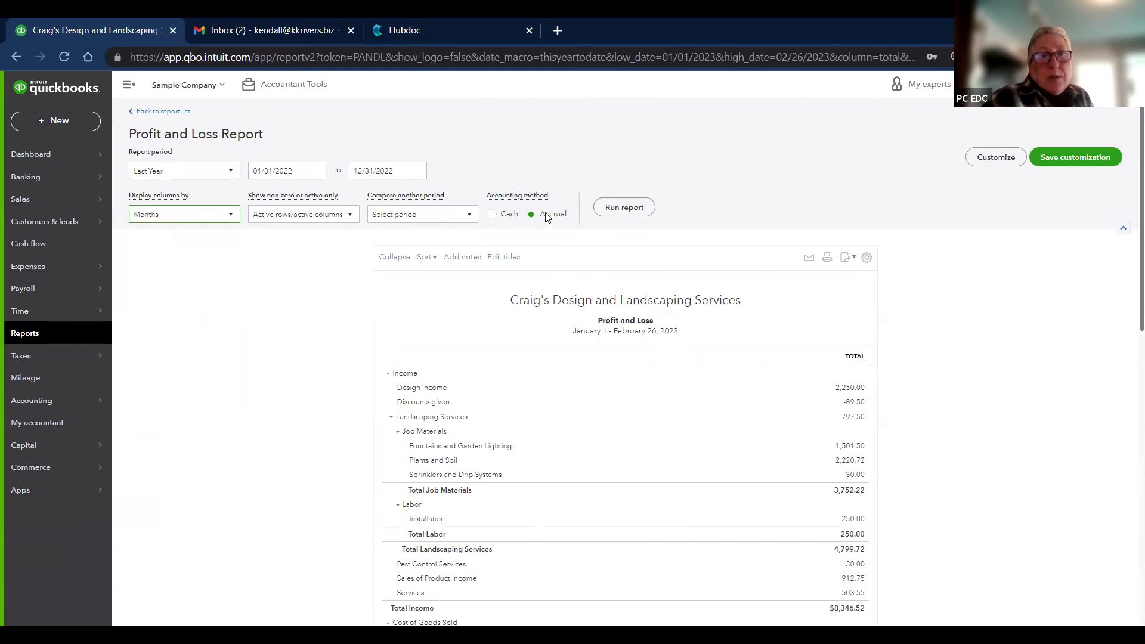
pyautogui.click(614, 210)
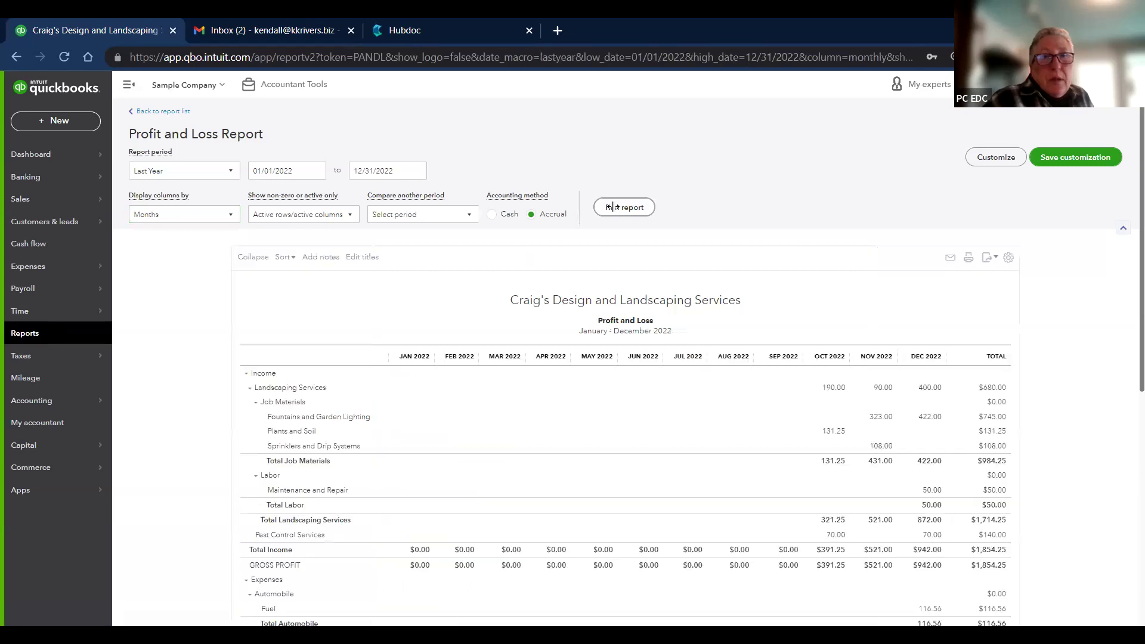
# Step: Review the monthly income, expense and net income figures in the 2022 Profit and Loss report
pyautogui.scroll(-2, 613, 206)
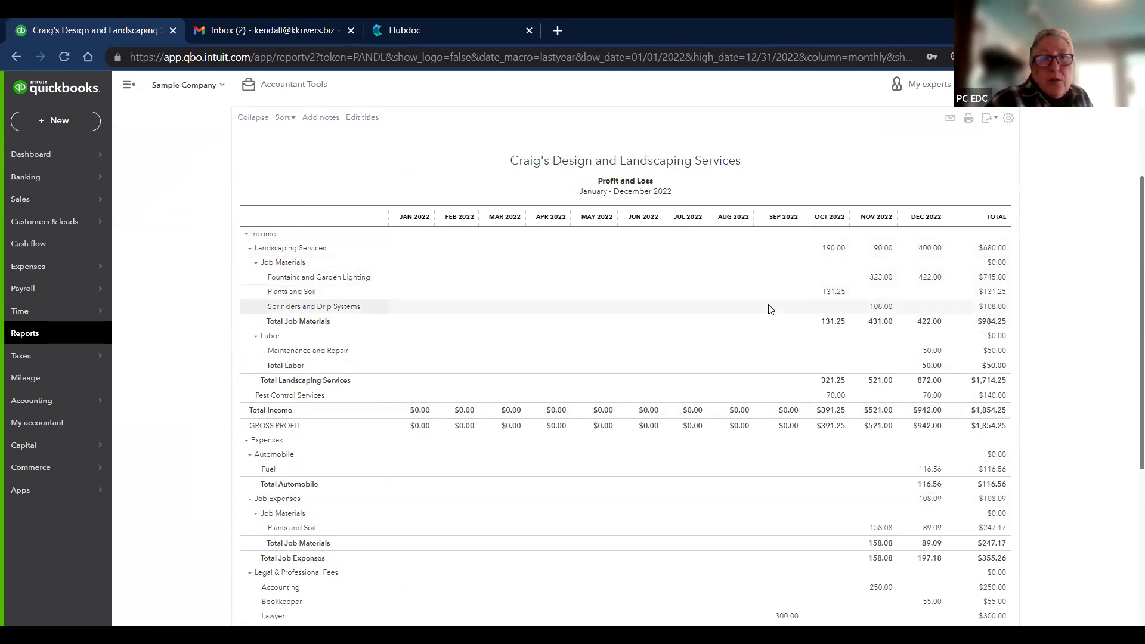
pyautogui.scroll(-1, 769, 309)
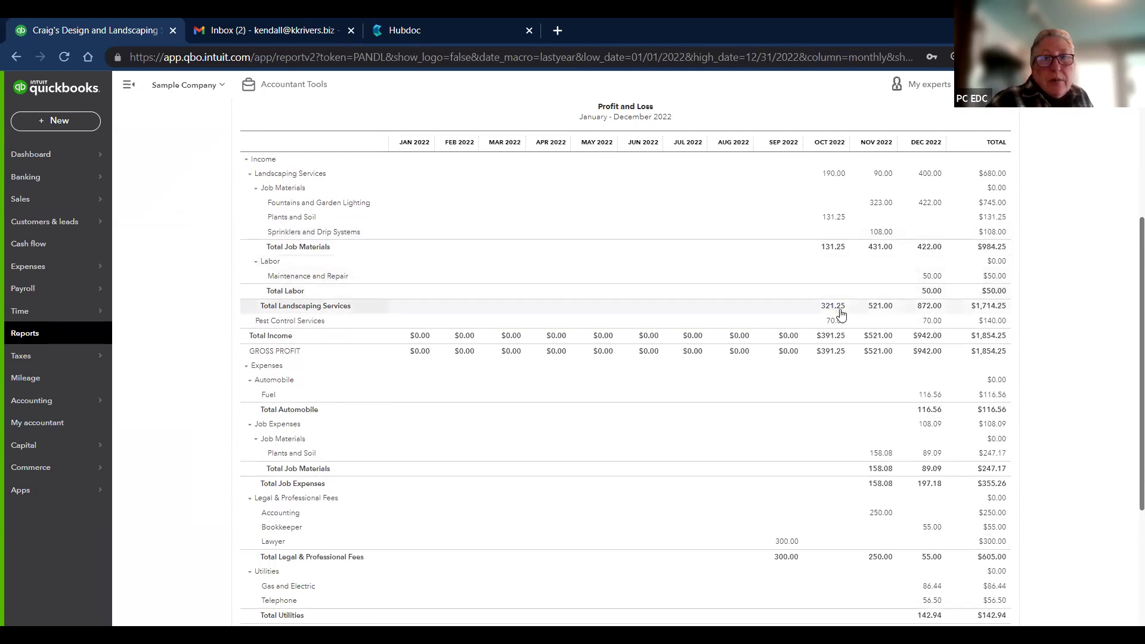
pyautogui.scroll(-1, 795, 452)
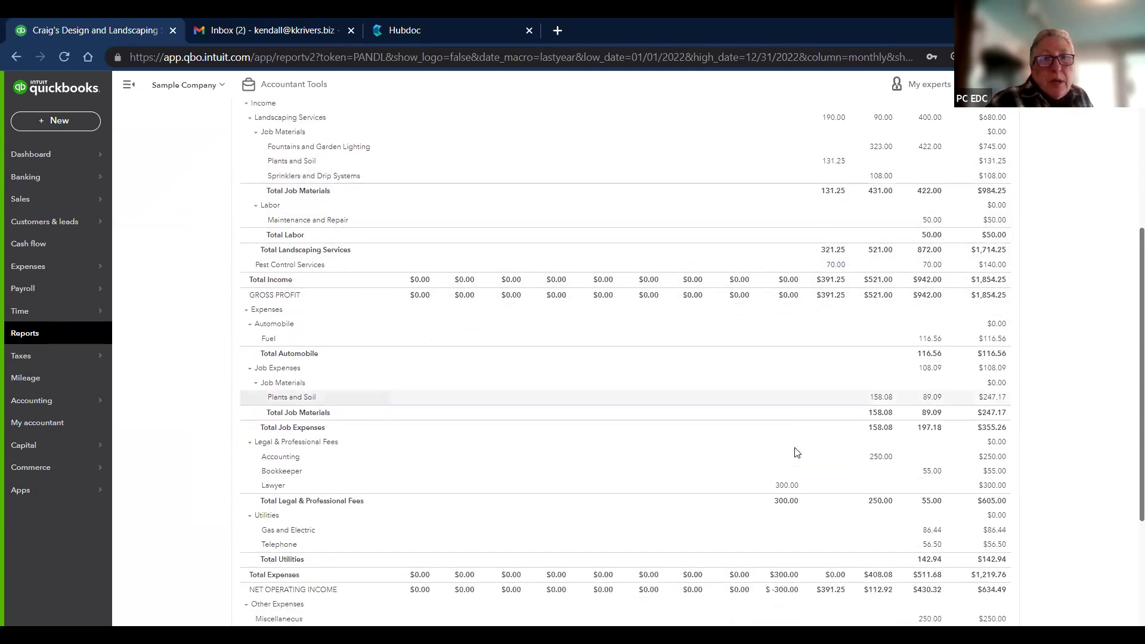
pyautogui.scroll(-3, 795, 453)
pyautogui.scroll(5, 795, 453)
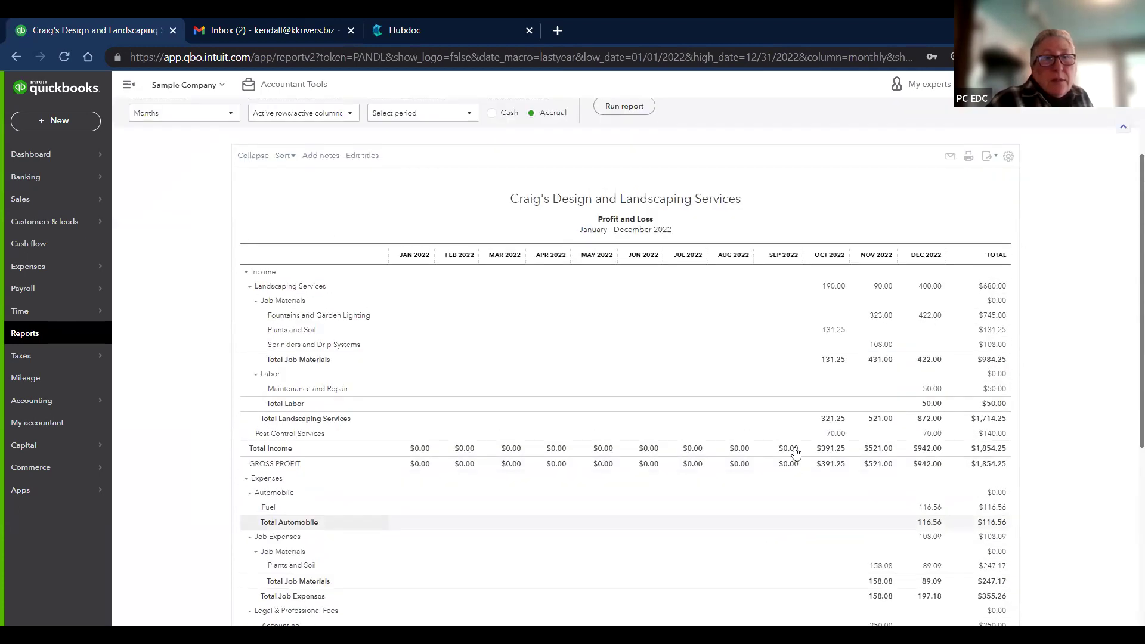
pyautogui.scroll(2, 795, 453)
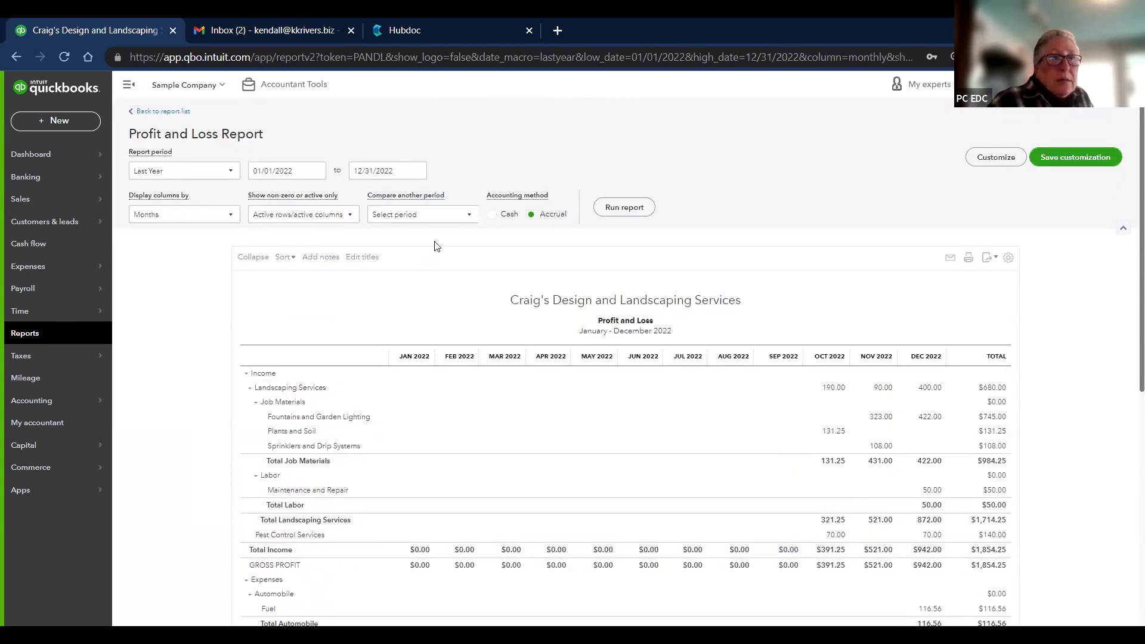
# Step: Open the Balance Sheet report from the favorites and set its customer filter to Amy's Bird Sanctuary
pyautogui.click(179, 113)
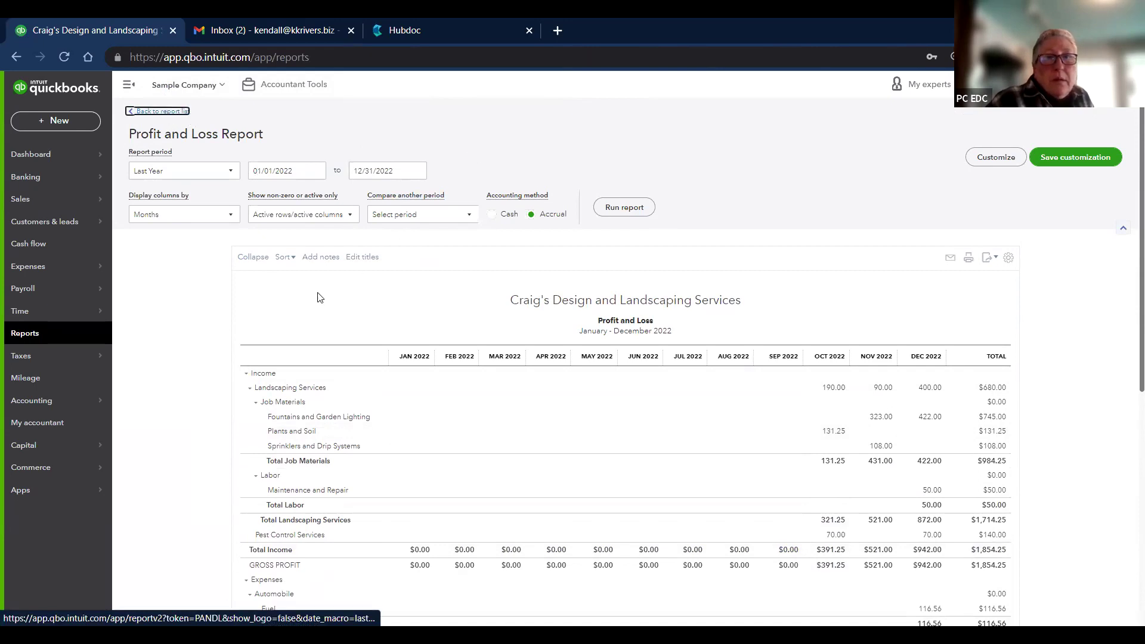
pyautogui.click(192, 320)
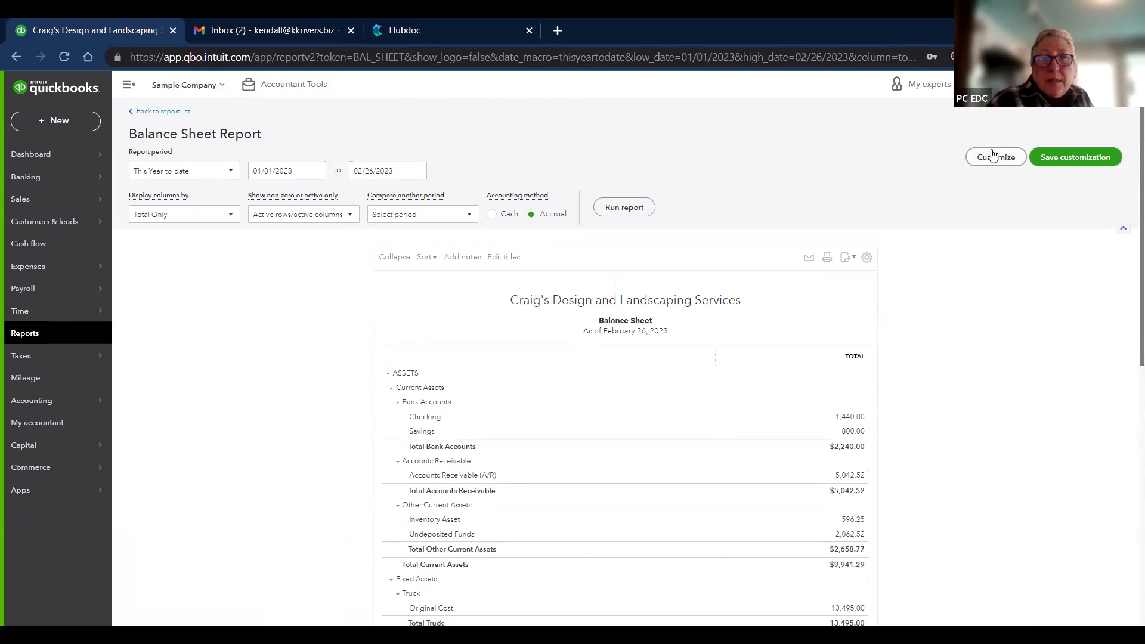
pyautogui.click(994, 156)
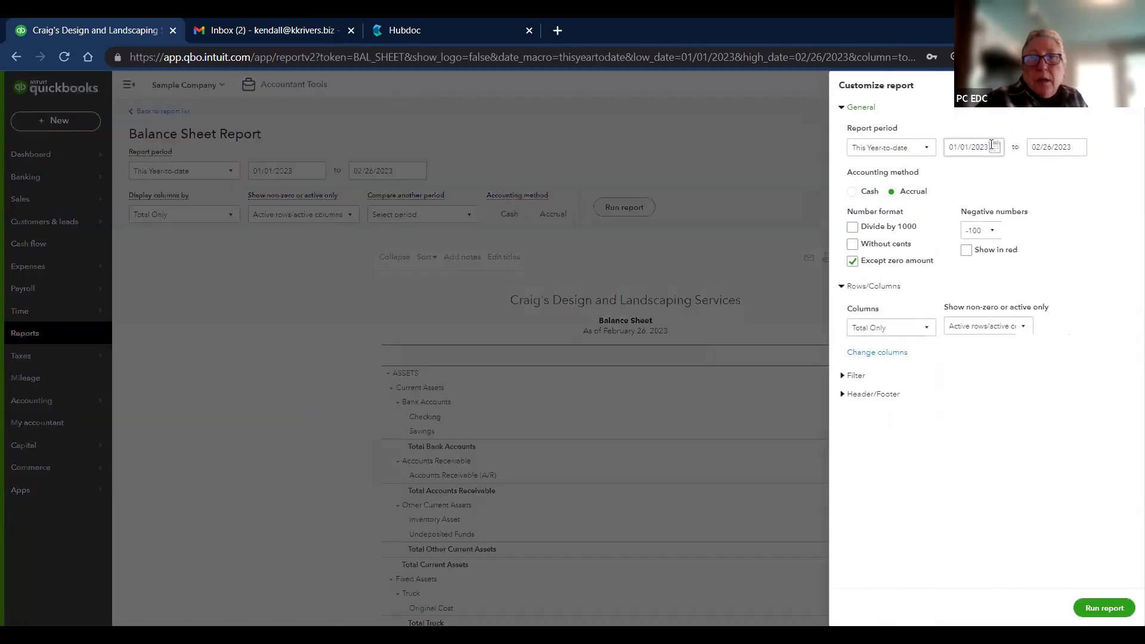
pyautogui.click(849, 375)
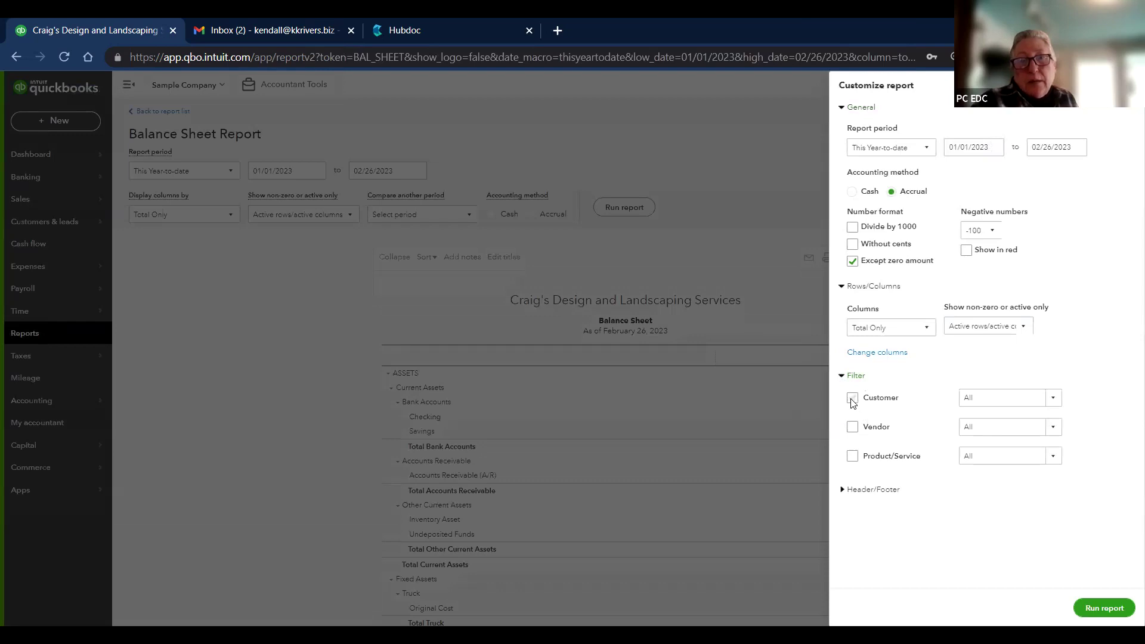
pyautogui.click(852, 400)
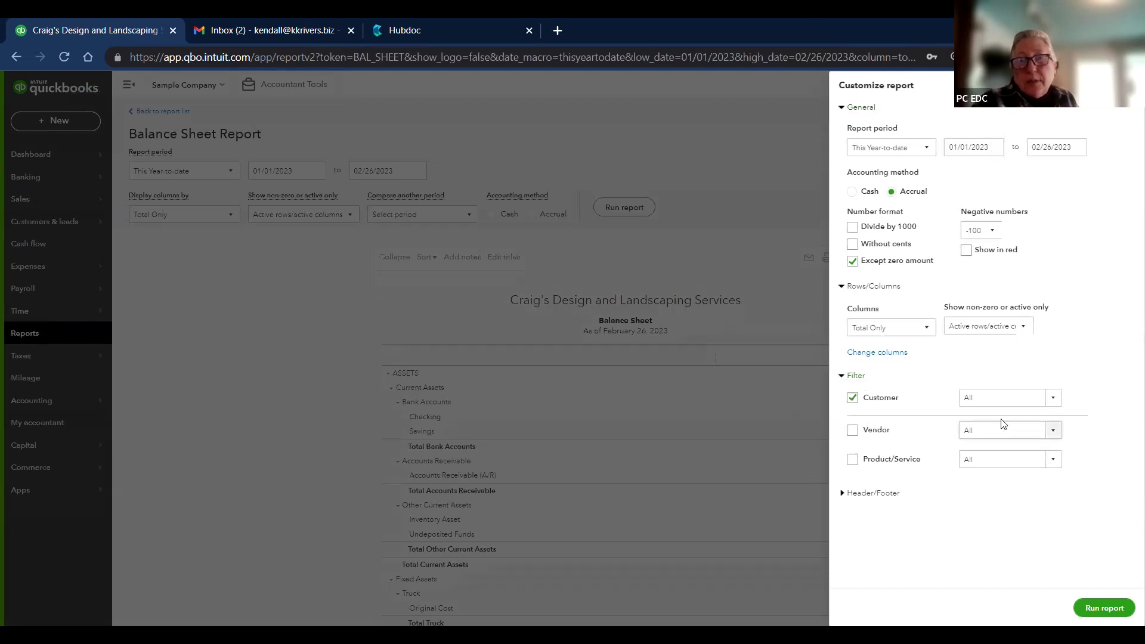
pyautogui.click(1055, 397)
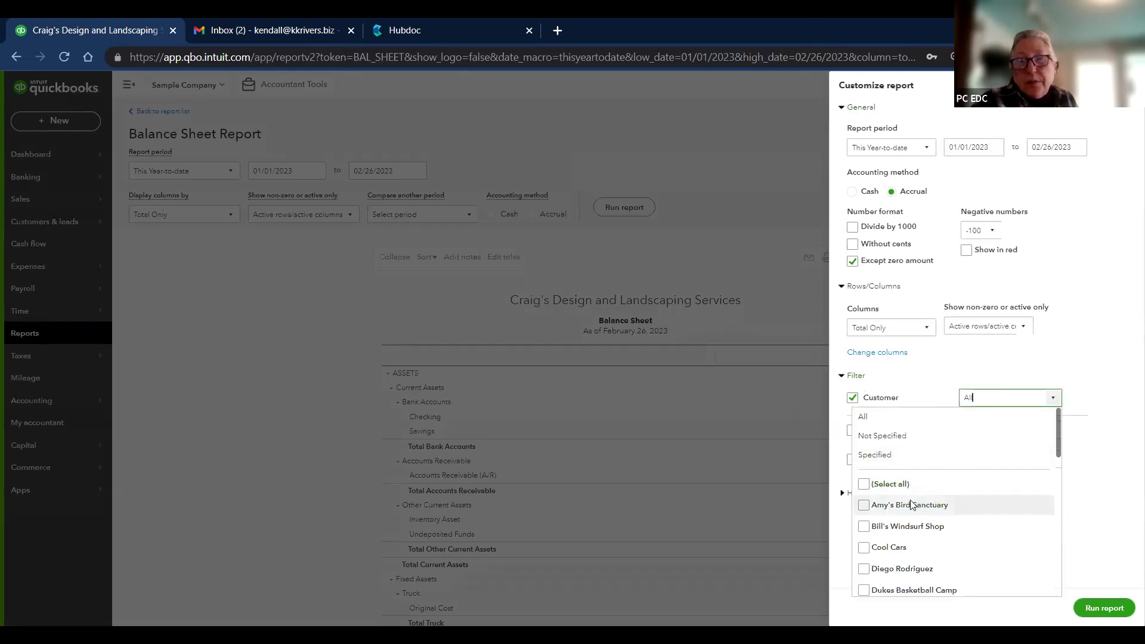
pyautogui.click(864, 506)
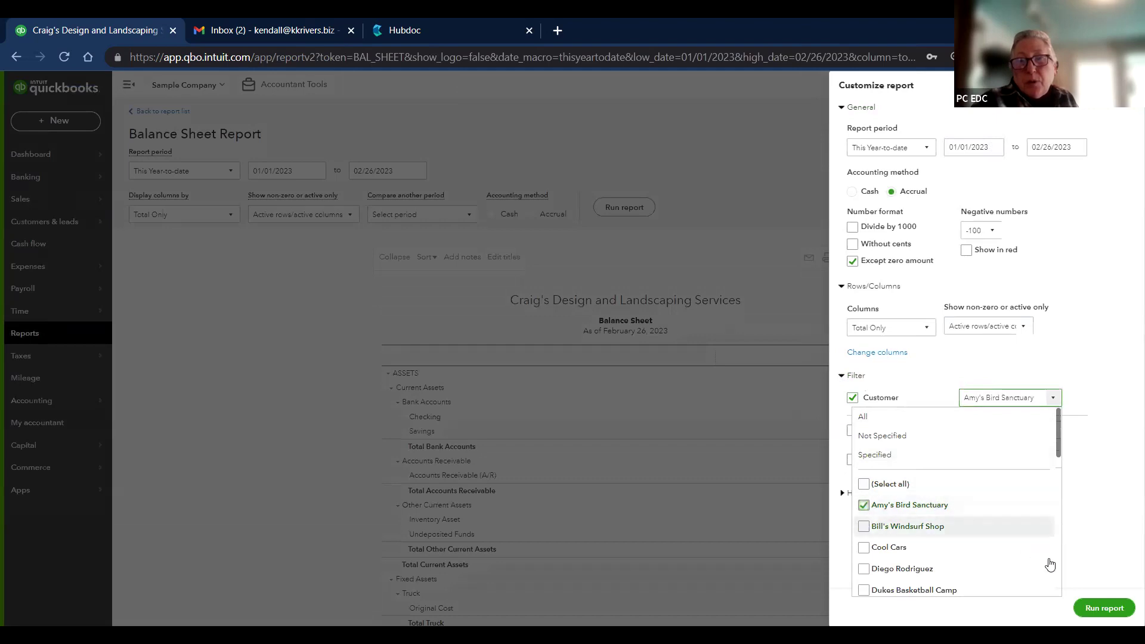
pyautogui.click(1106, 503)
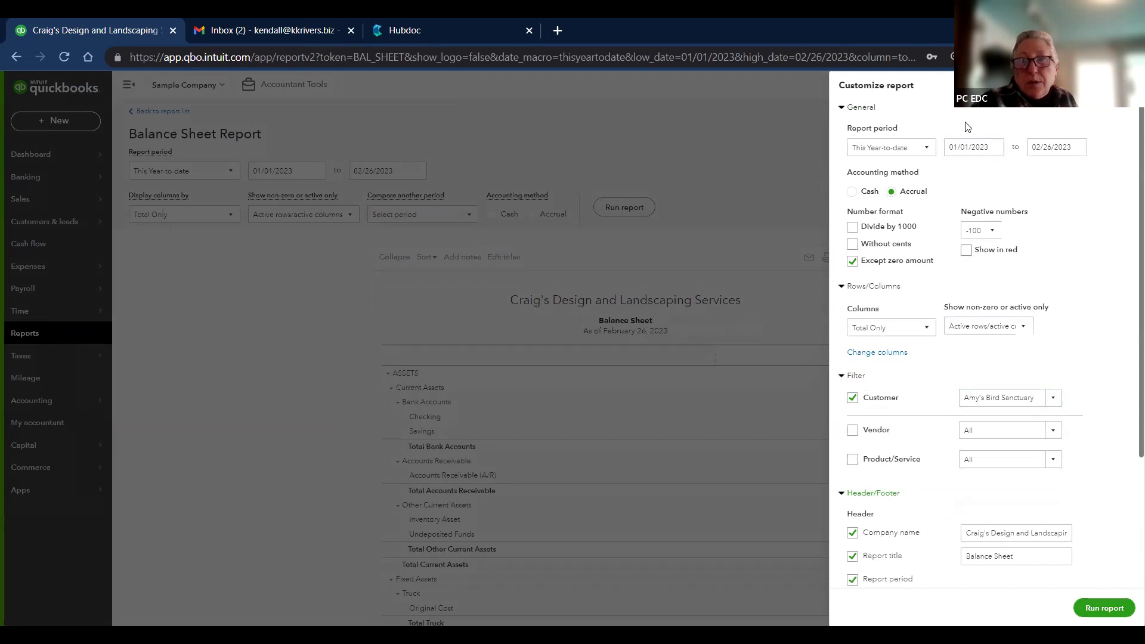
# Step: Set the customized Balance Sheet's report period to Last Year and run the report
pyautogui.click(927, 149)
pyautogui.scroll(-2, 906, 201)
pyautogui.scroll(2, 906, 204)
pyautogui.scroll(-3, 906, 204)
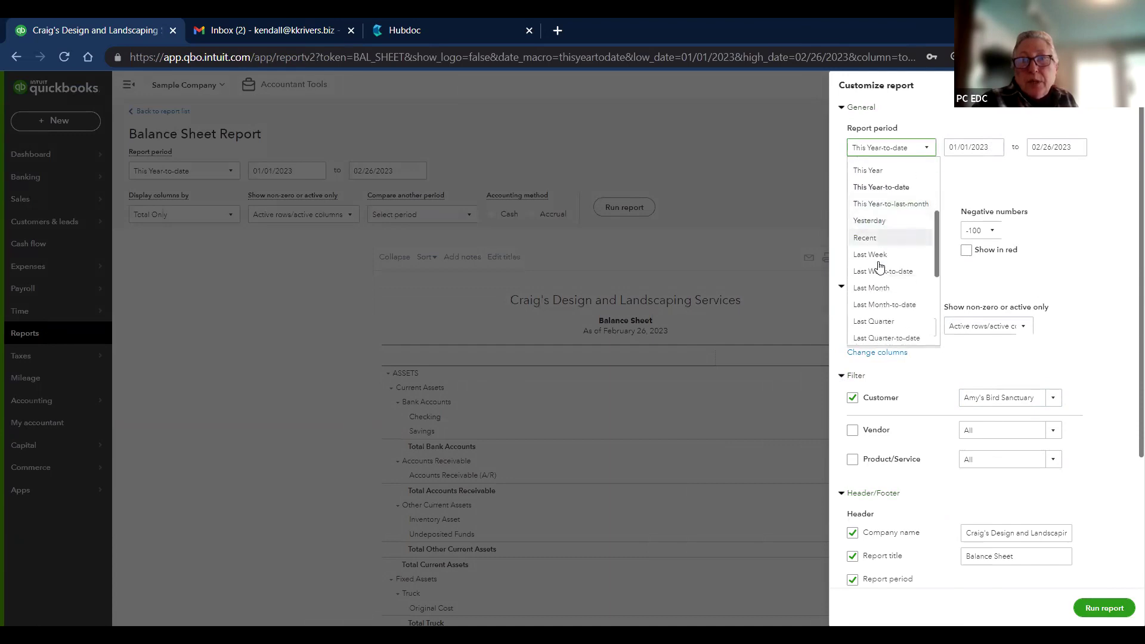
pyautogui.scroll(-2, 882, 268)
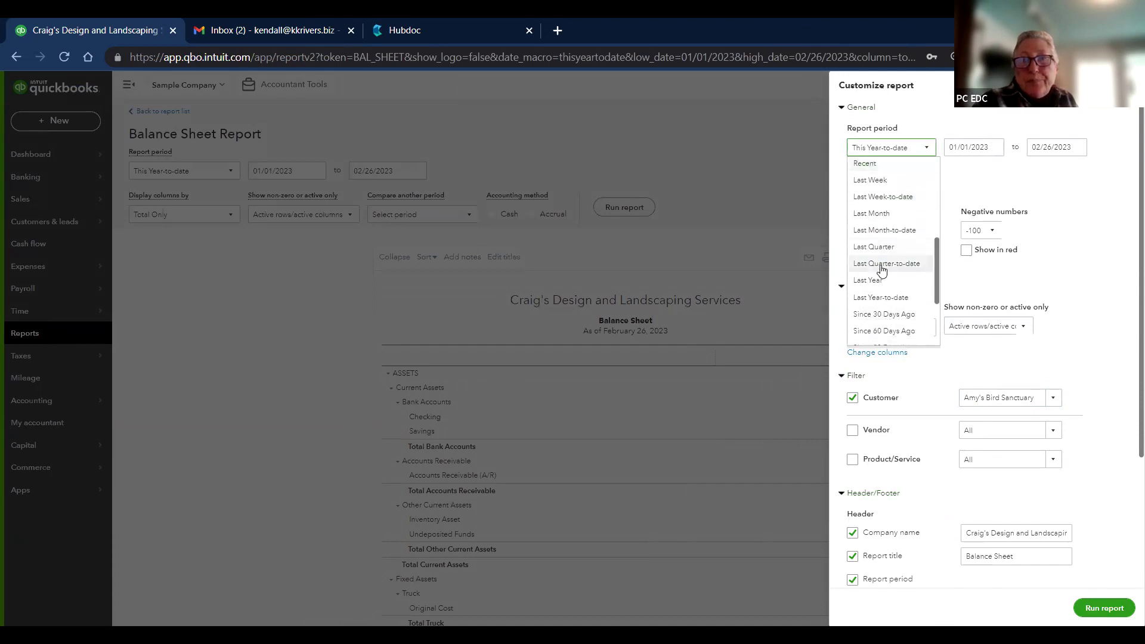
pyautogui.click(869, 281)
pyautogui.click(1103, 608)
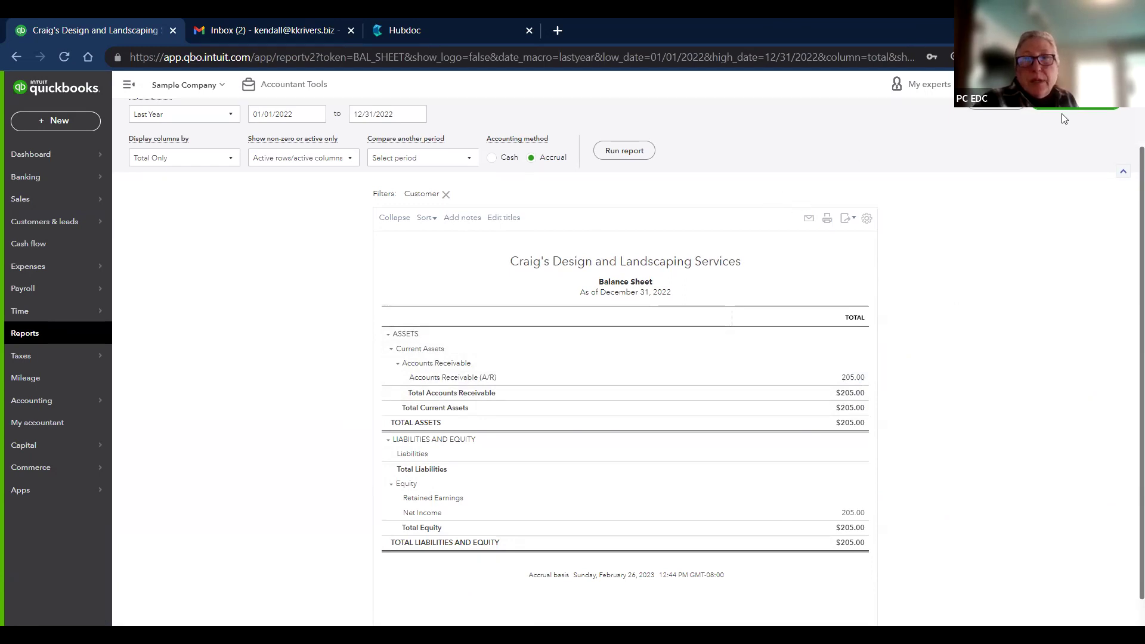
# Step: Return to the report list, check the custom reports, and go back to the standard reports
pyautogui.scroll(2, 1071, 128)
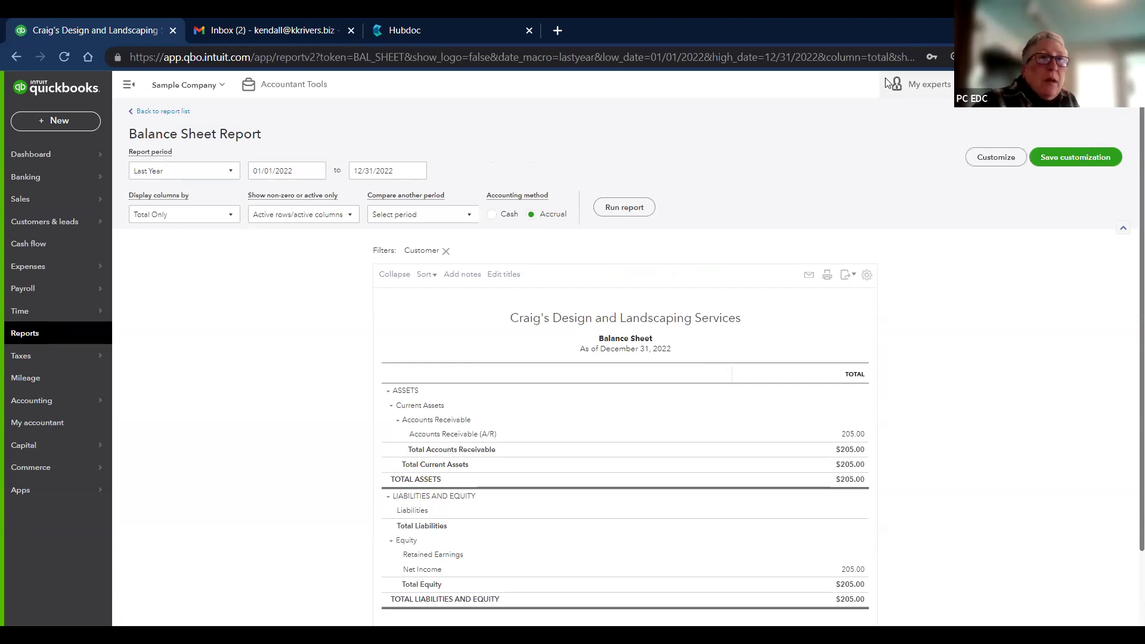
pyautogui.click(160, 112)
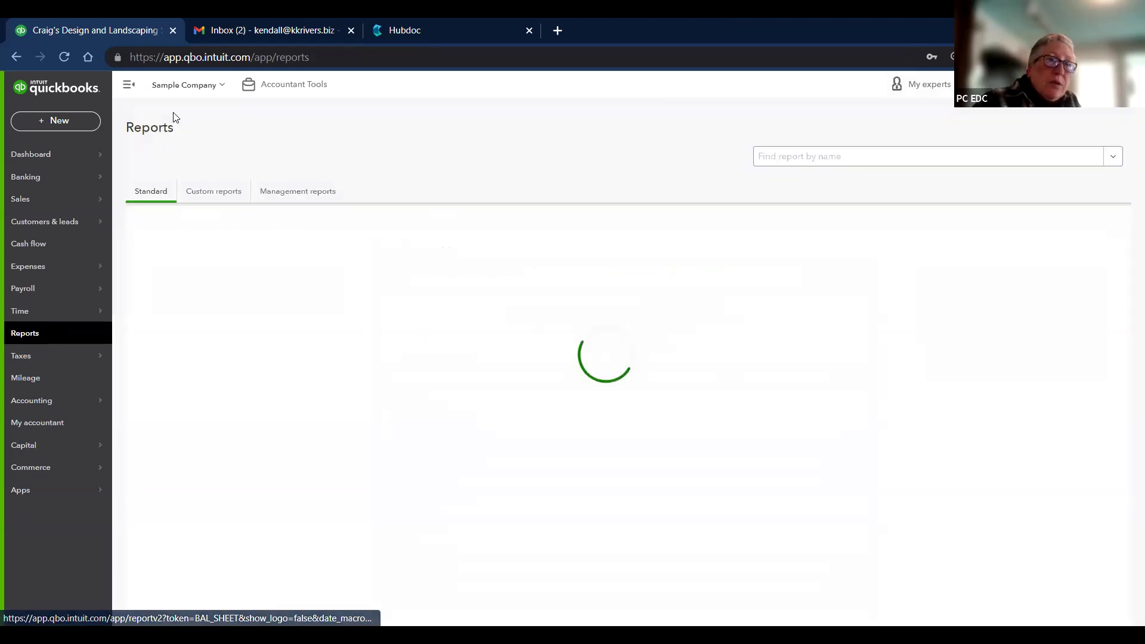
pyautogui.click(204, 192)
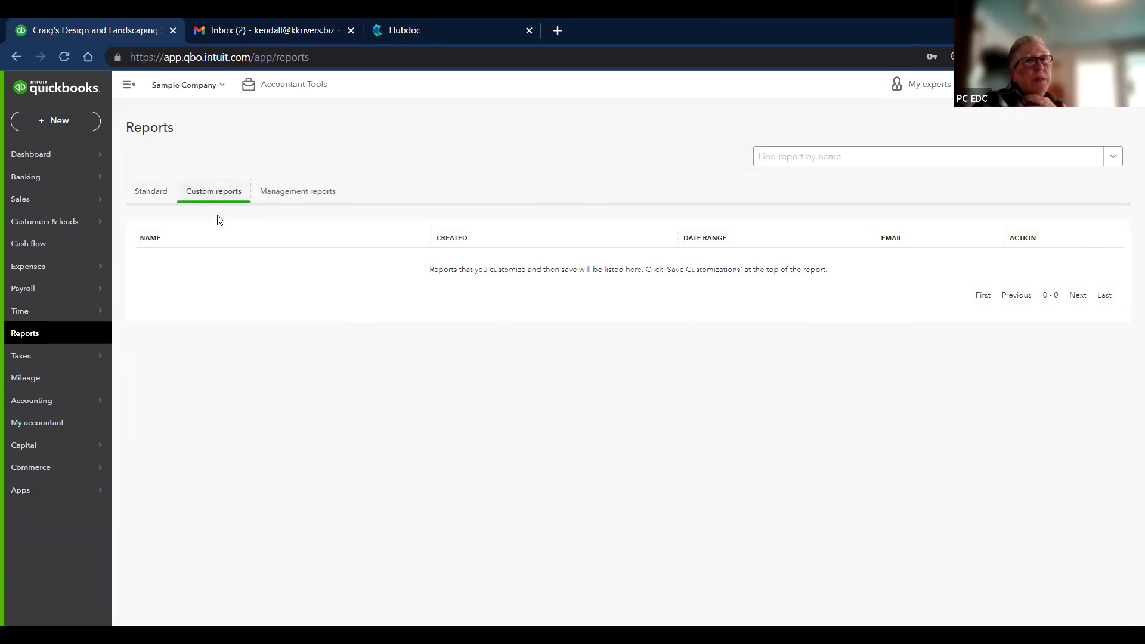
pyautogui.click(152, 198)
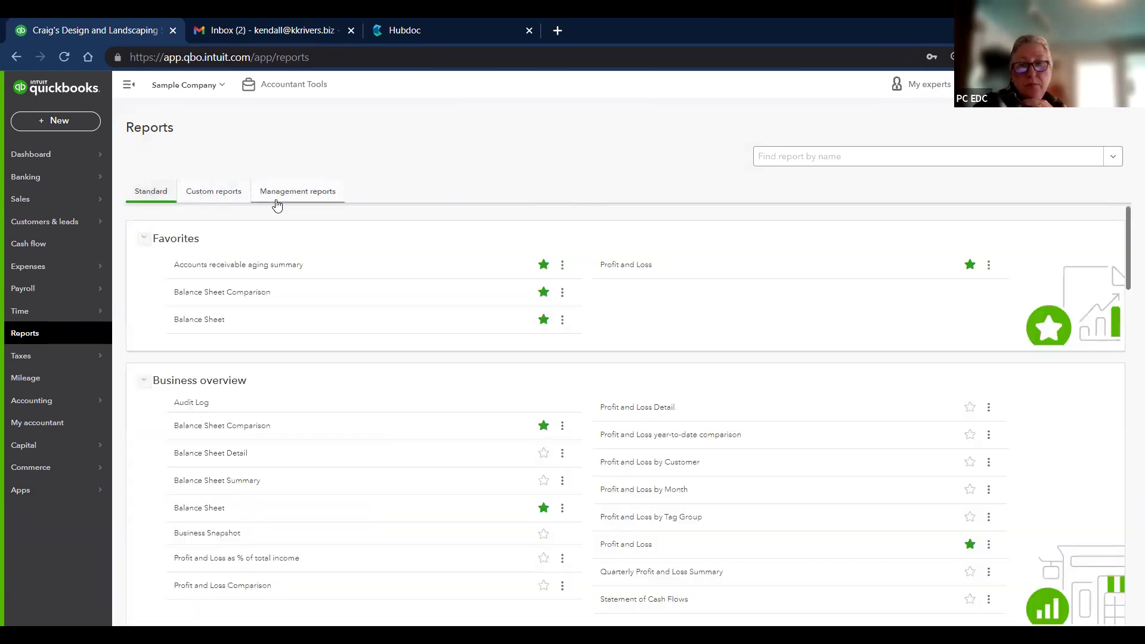
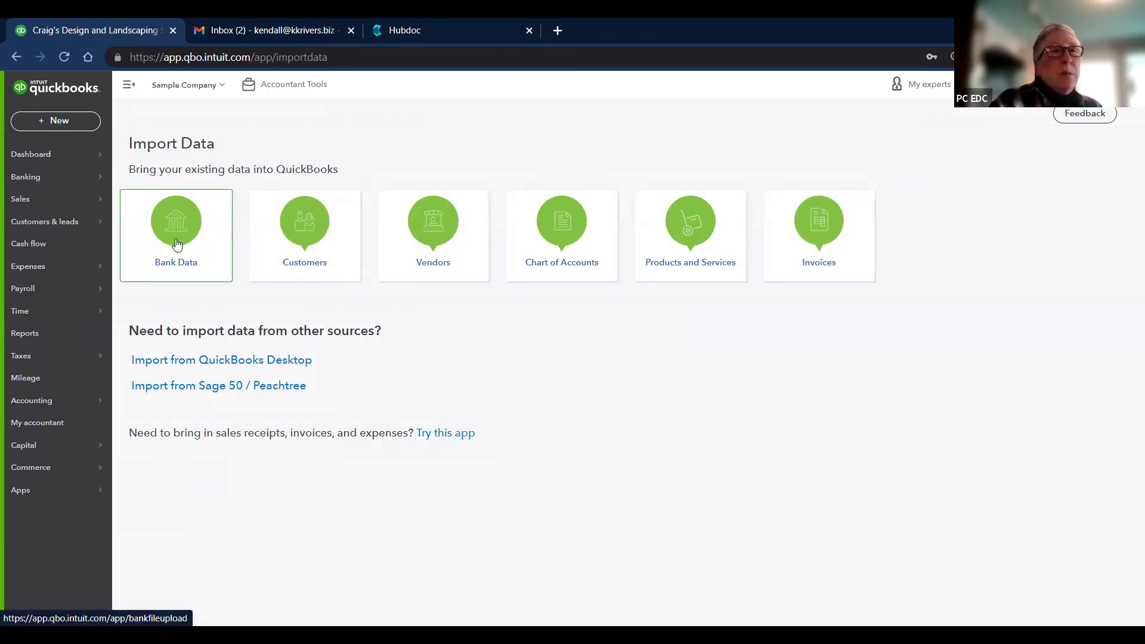
# Step: View the customer import page with its file upload options and return to the Import Data overview
pyautogui.click(328, 232)
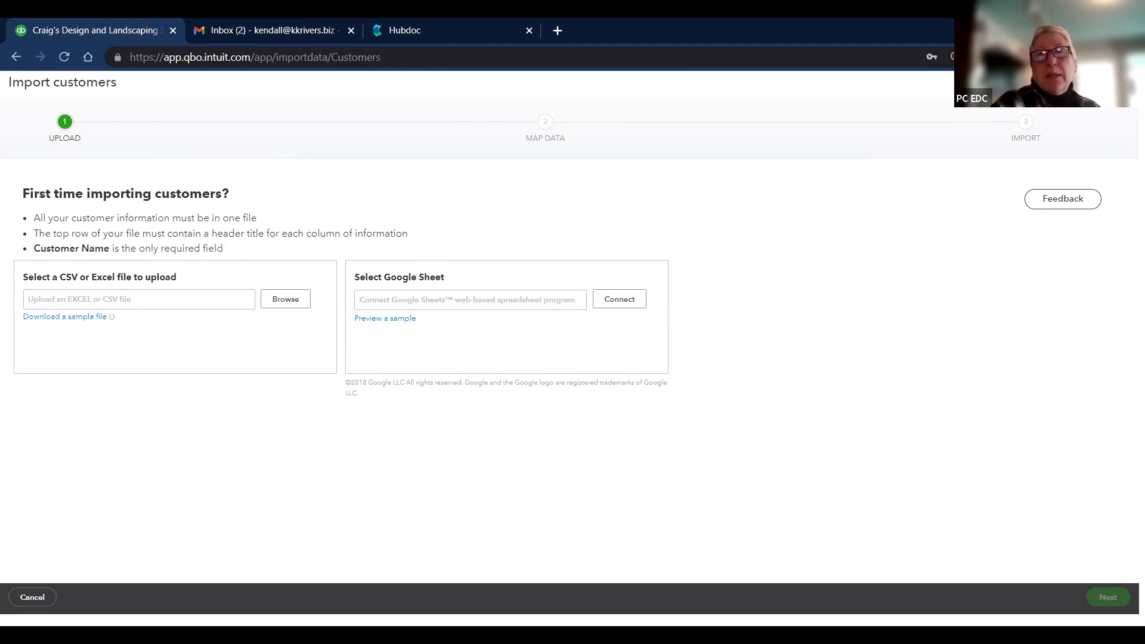
pyautogui.hotkey('alt', 'Left')
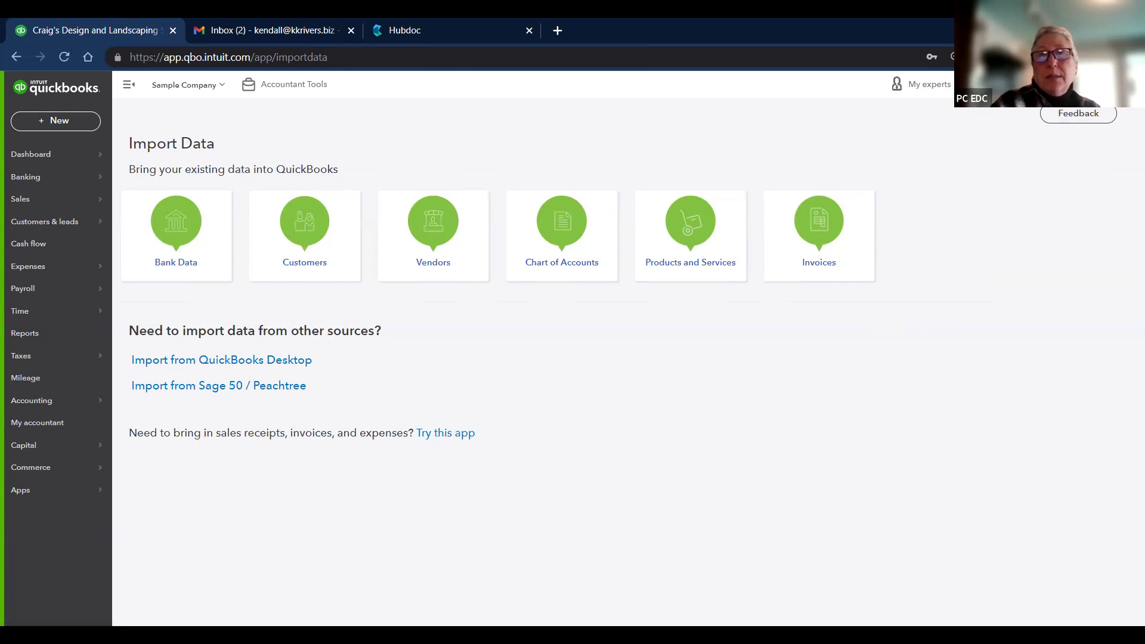
# Step: Open the Products and Services list and look through its items, types and prices
pyautogui.click(1086, 84)
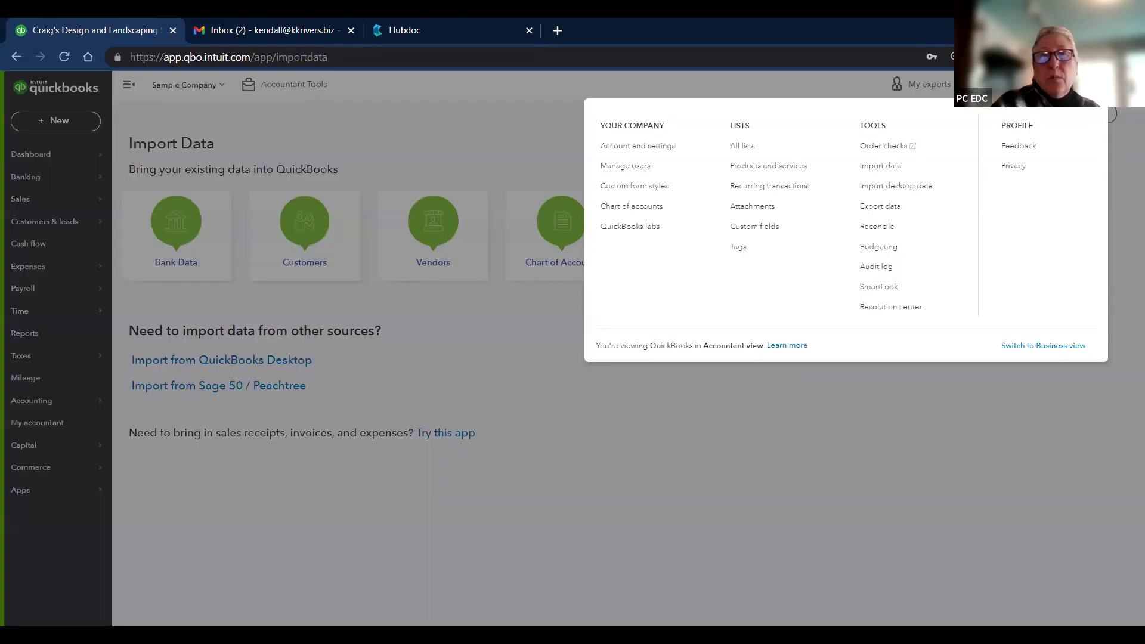
pyautogui.click(786, 169)
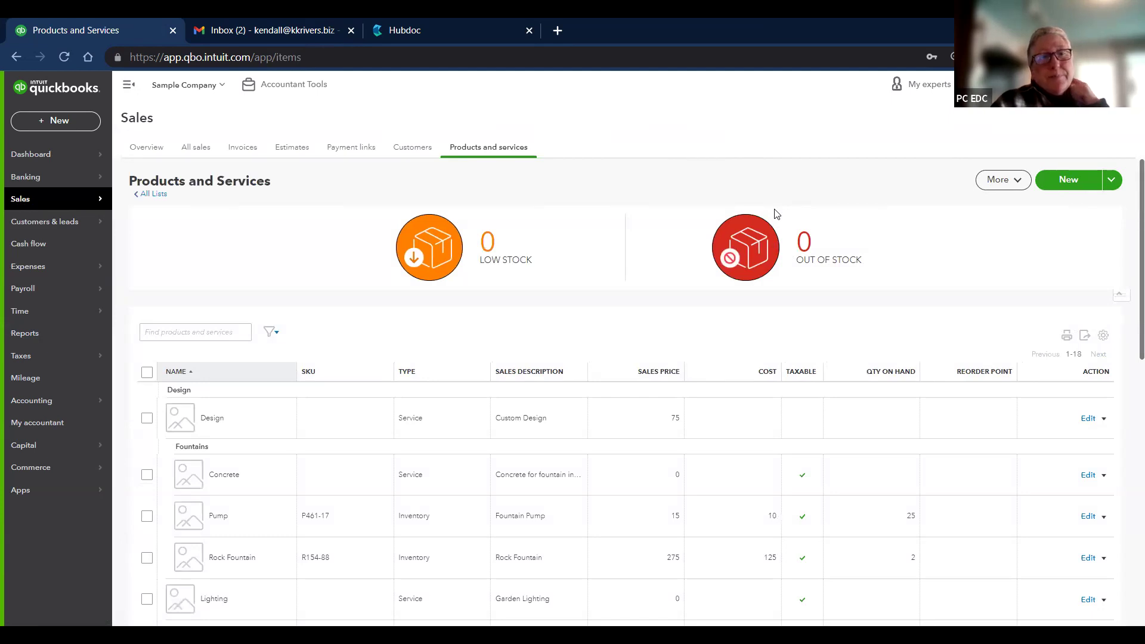
pyautogui.scroll(-3, 668, 218)
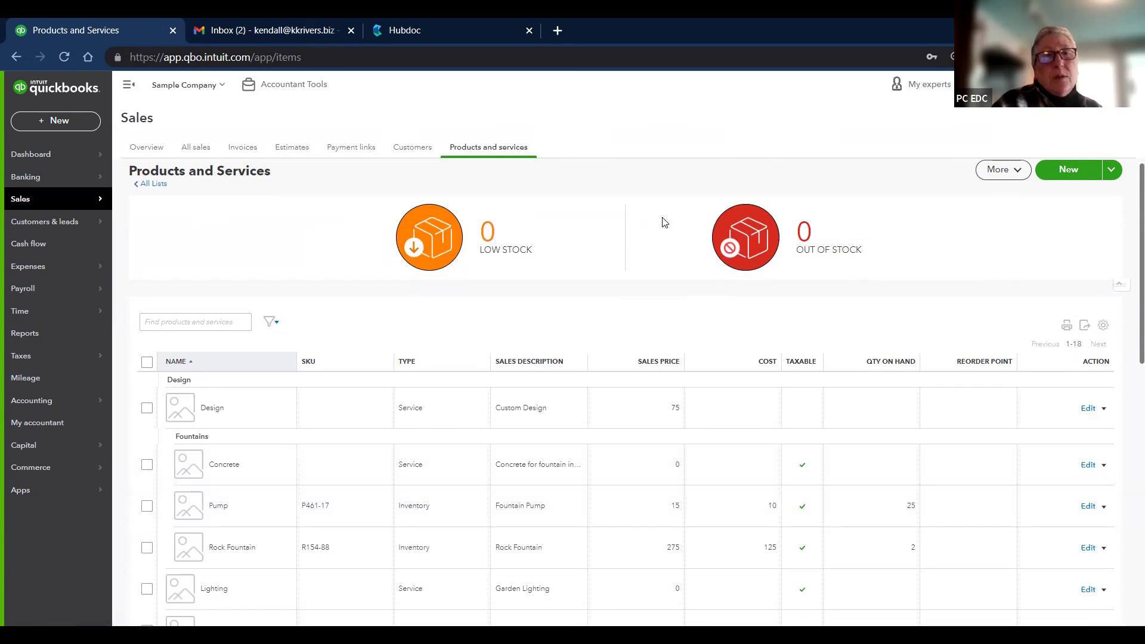
pyautogui.scroll(-5, 680, 273)
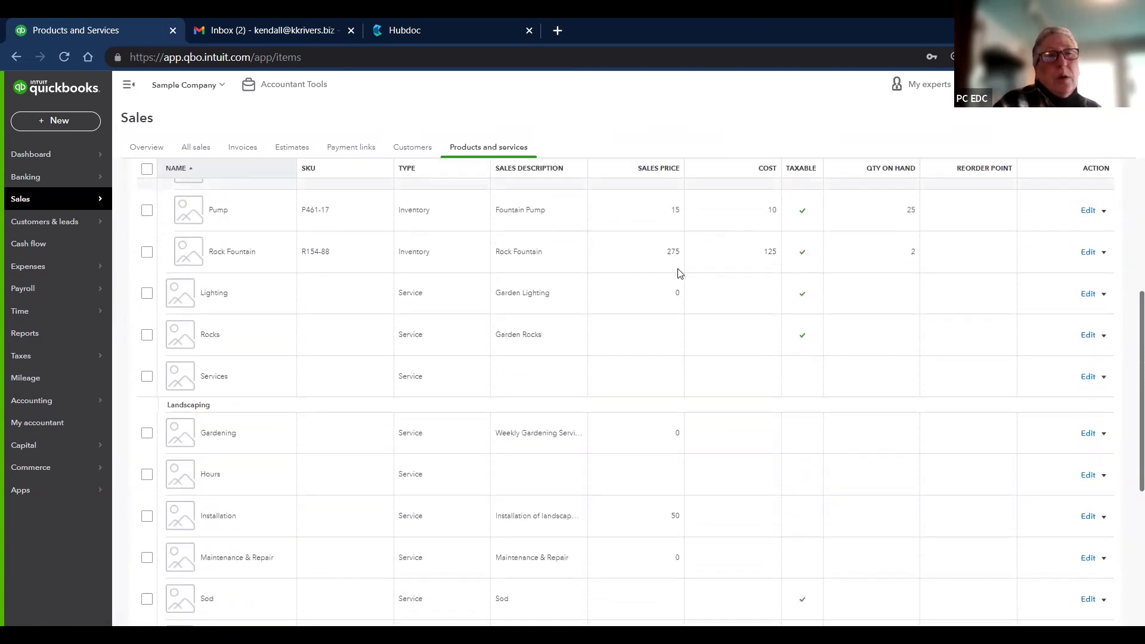
pyautogui.scroll(10, 680, 273)
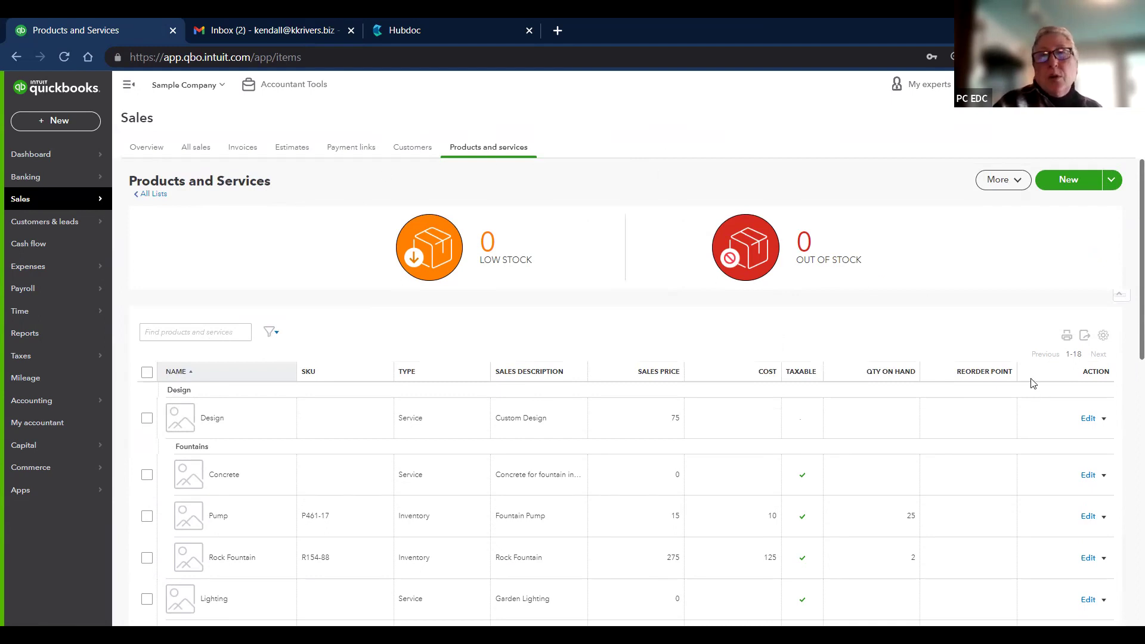
# Step: Start a new product/service item of type Service and name it Bookkeeping
pyautogui.click(1067, 185)
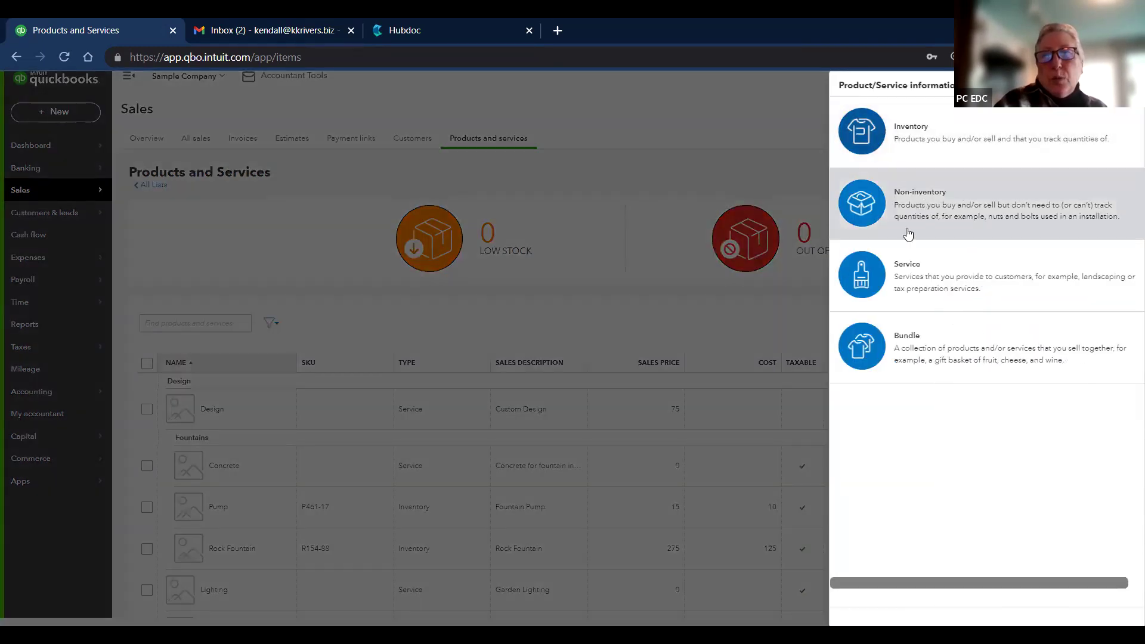
pyautogui.click(926, 278)
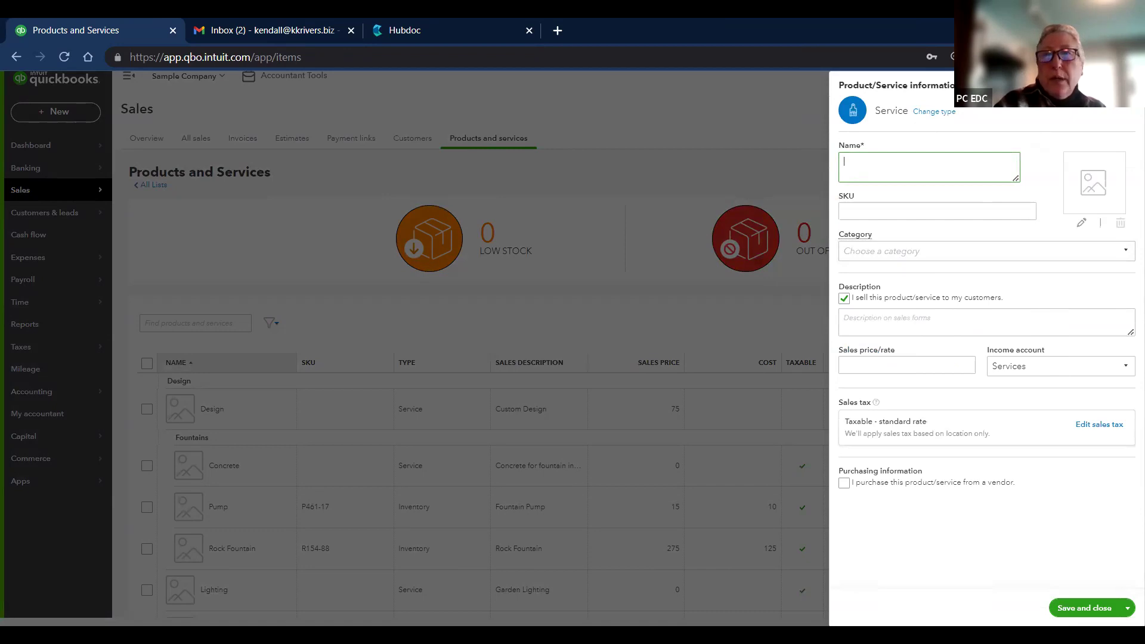
pyautogui.write('Bookkeeping')
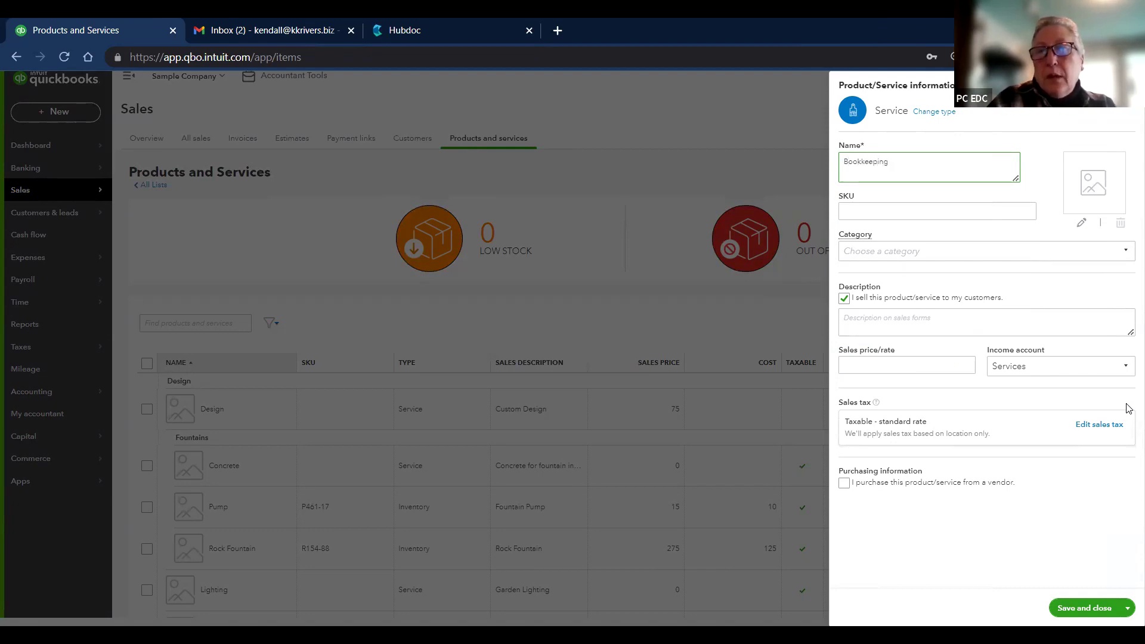
# Step: Look through the available accounts and choose Services as the Bookkeeping item's income account
pyautogui.click(1126, 373)
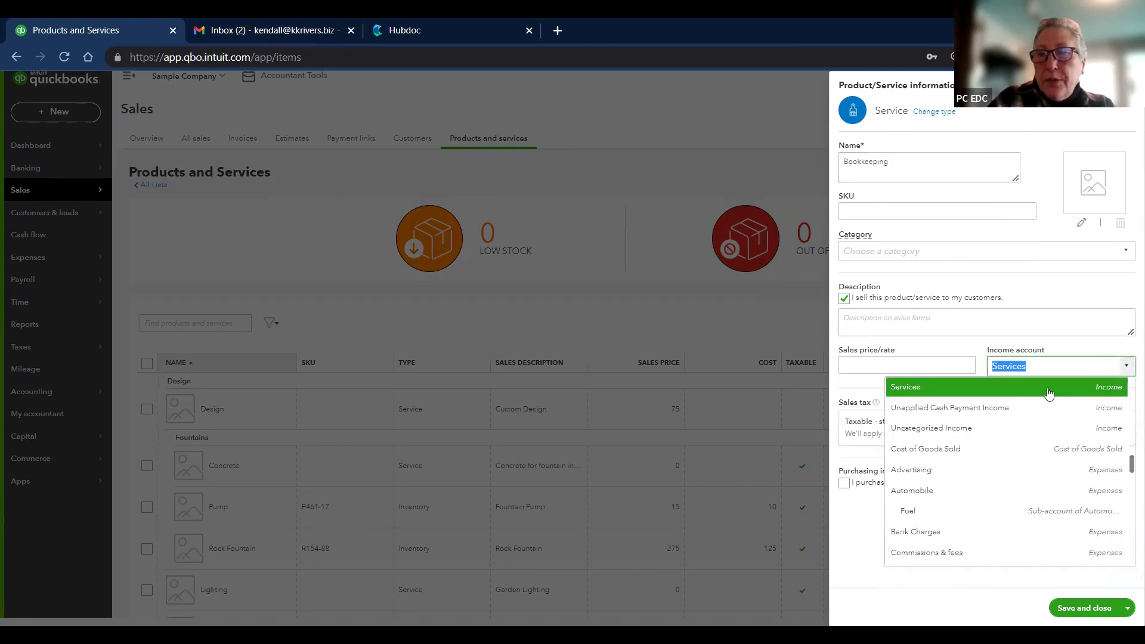
pyautogui.scroll(-5, 1030, 435)
pyautogui.scroll(3, 1031, 437)
pyautogui.scroll(5, 1030, 438)
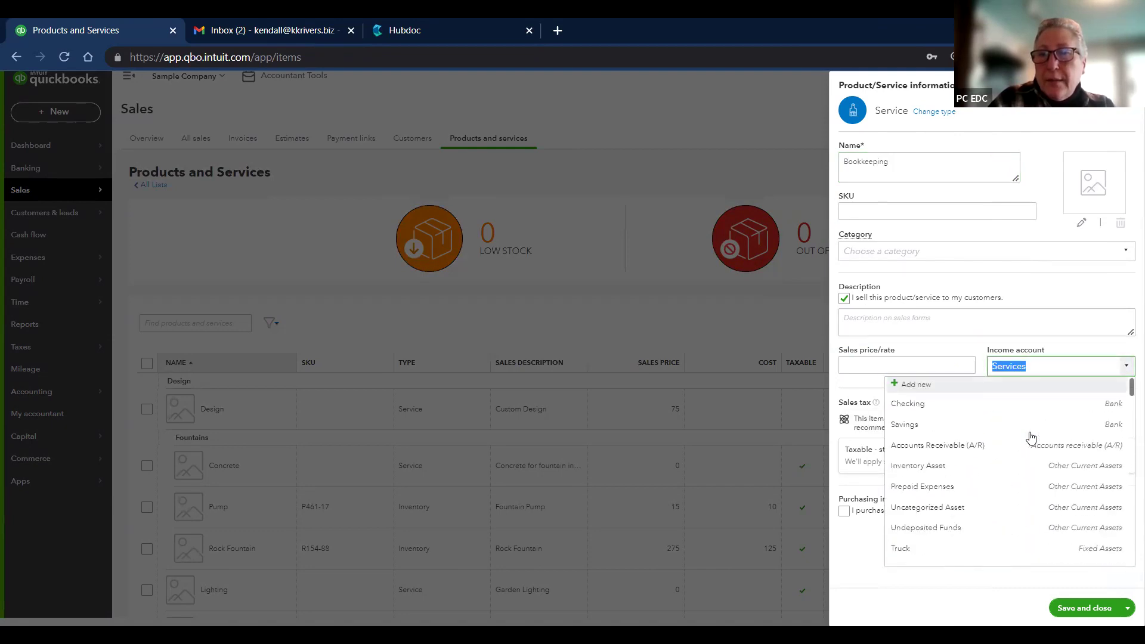
pyautogui.scroll(-5, 1031, 436)
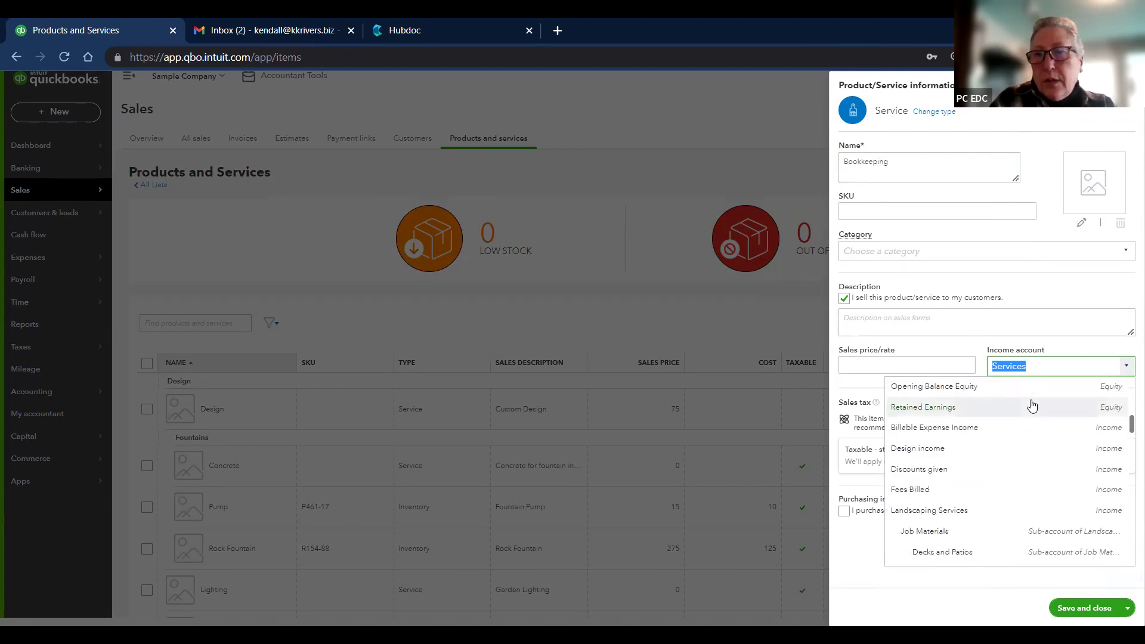
pyautogui.scroll(-5, 1032, 406)
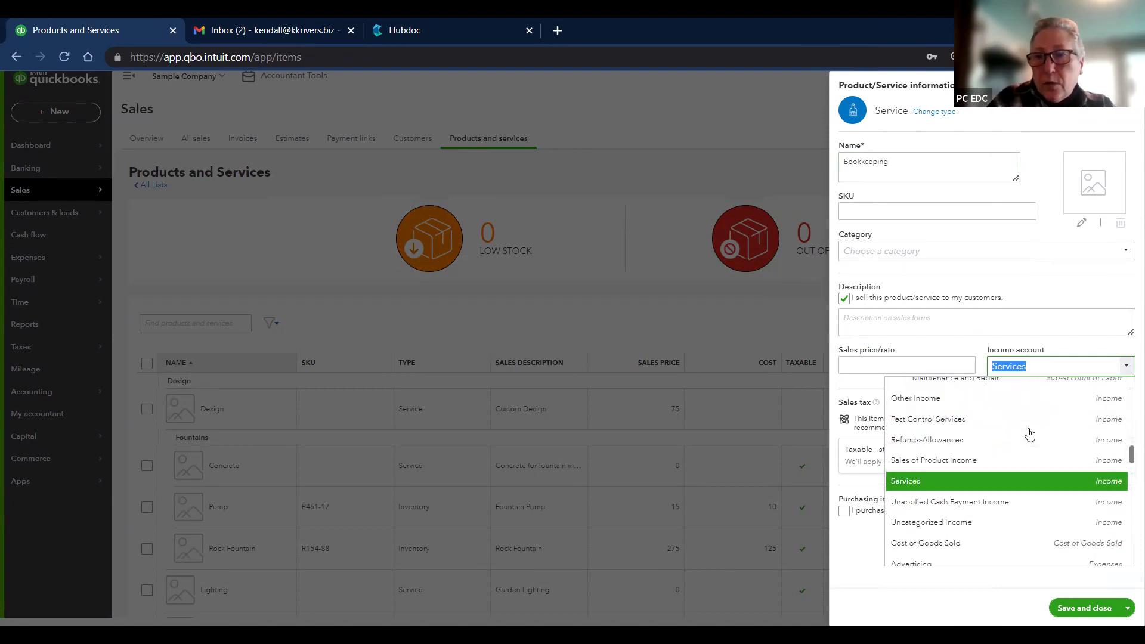
pyautogui.click(1034, 483)
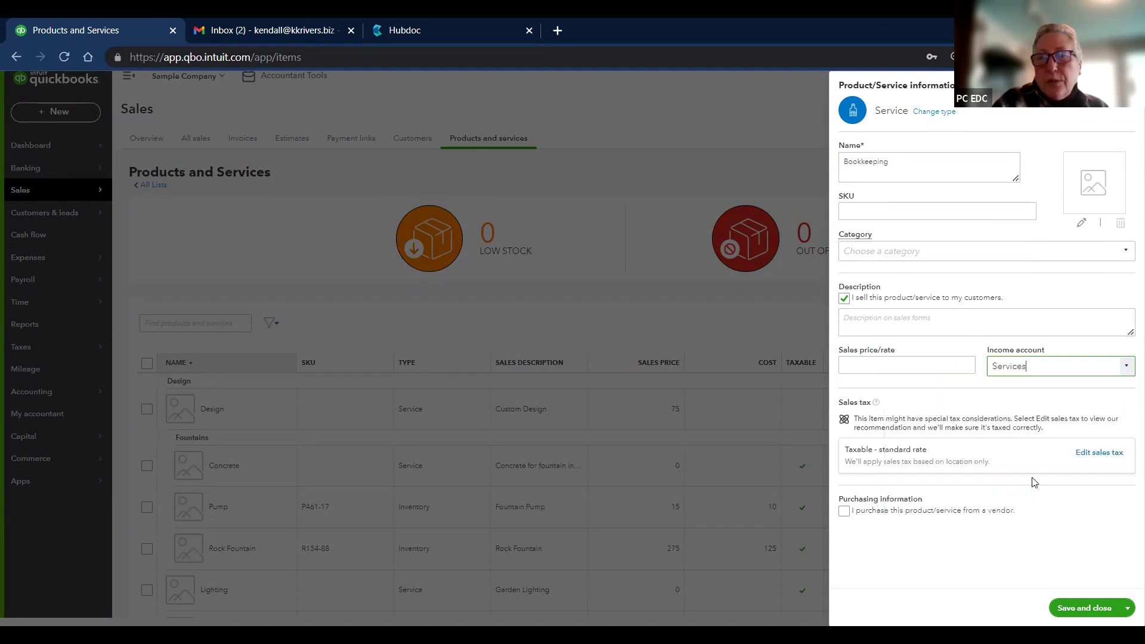
# Step: Look at the vendor purchasing fields, disable that option again, and save the Bookkeeping service
pyautogui.click(844, 512)
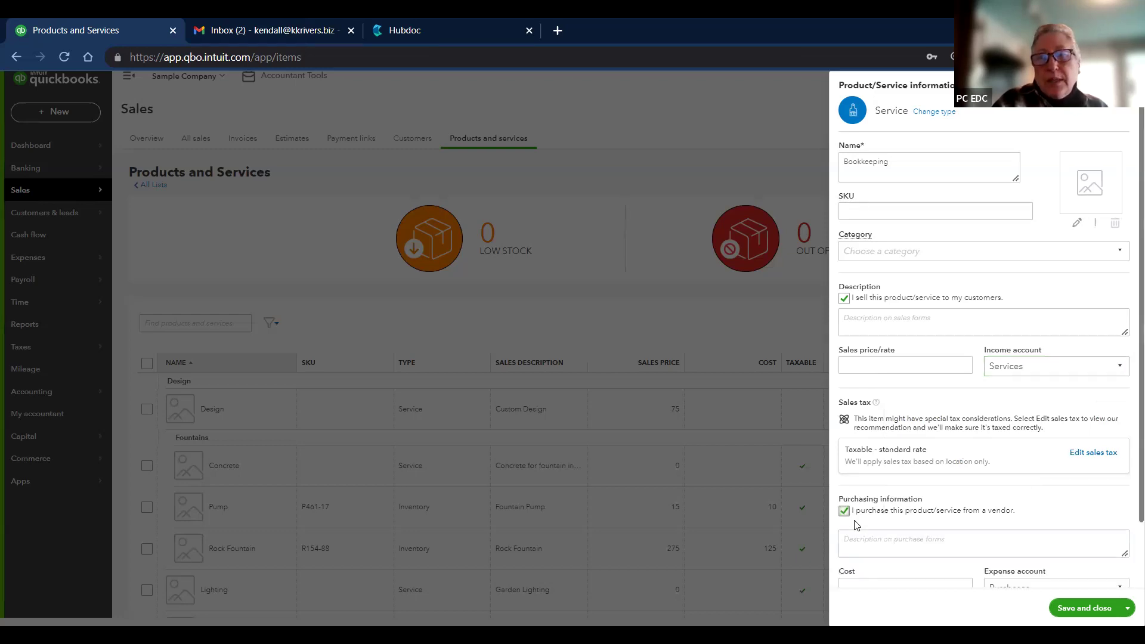
pyautogui.scroll(-2, 954, 513)
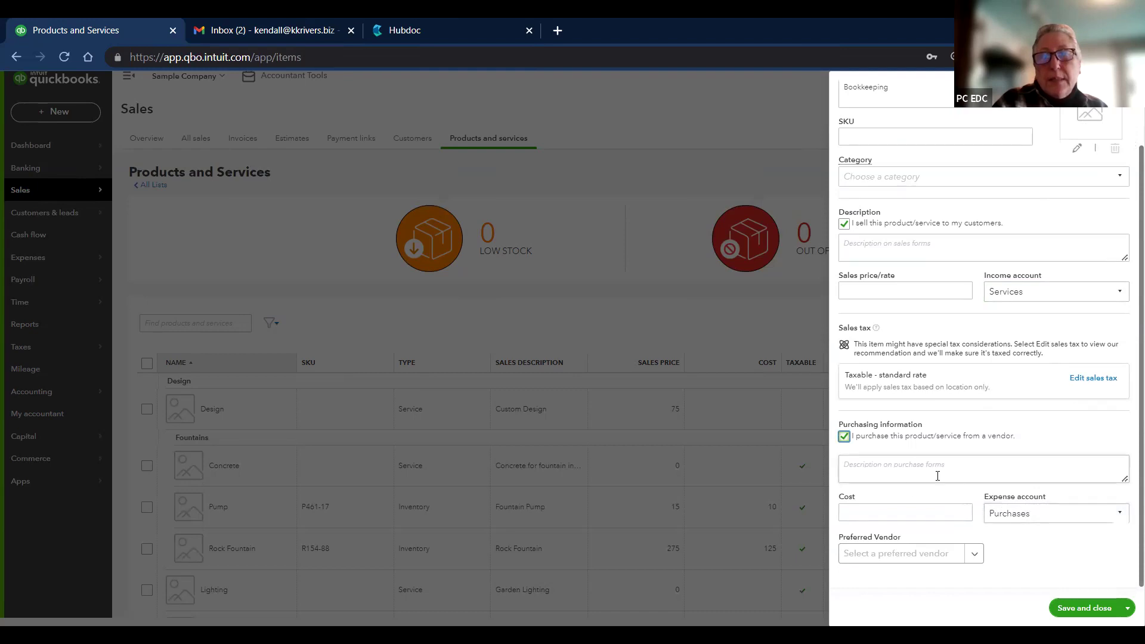
pyautogui.click(845, 436)
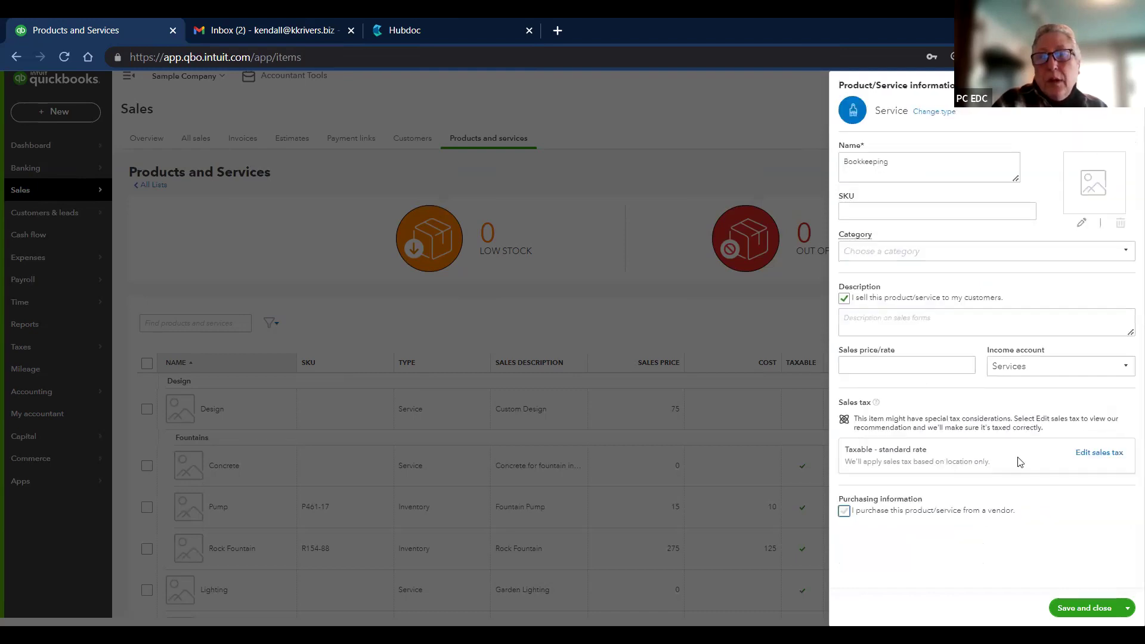
pyautogui.click(1083, 608)
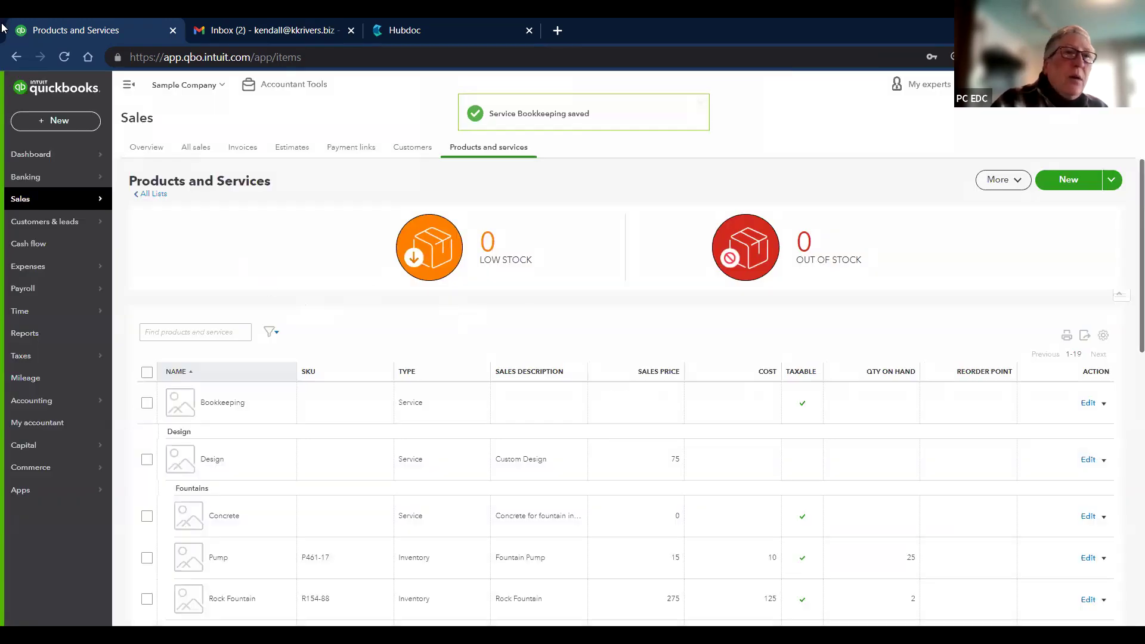
# Step: Create a new invoice for the customer Amy's Bird Sanctuary
pyautogui.click(52, 120)
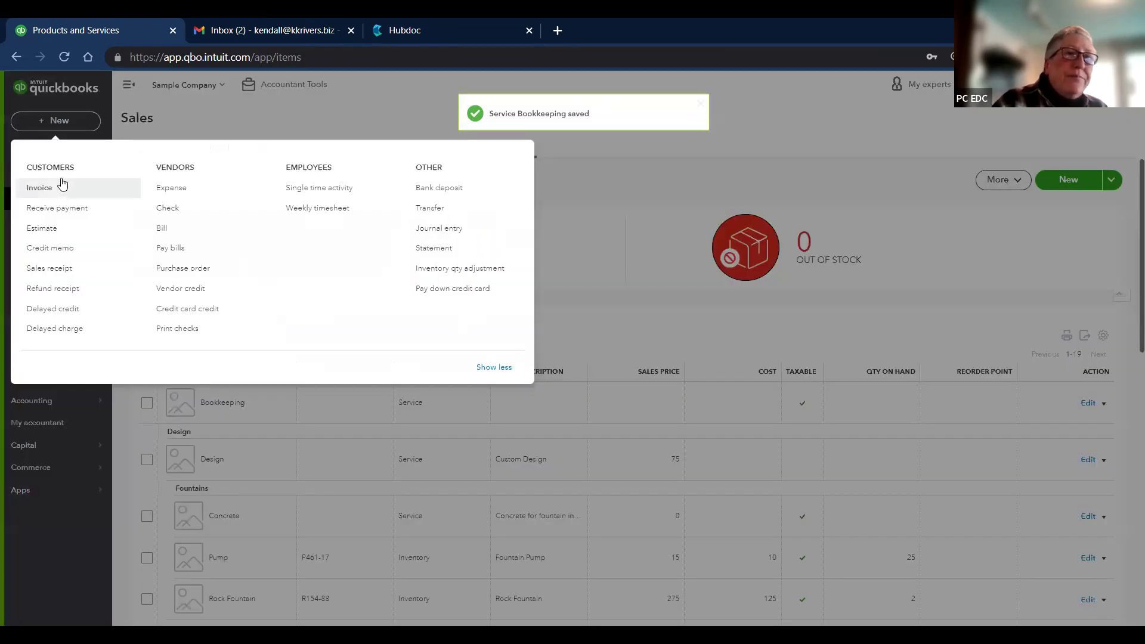
pyautogui.click(48, 191)
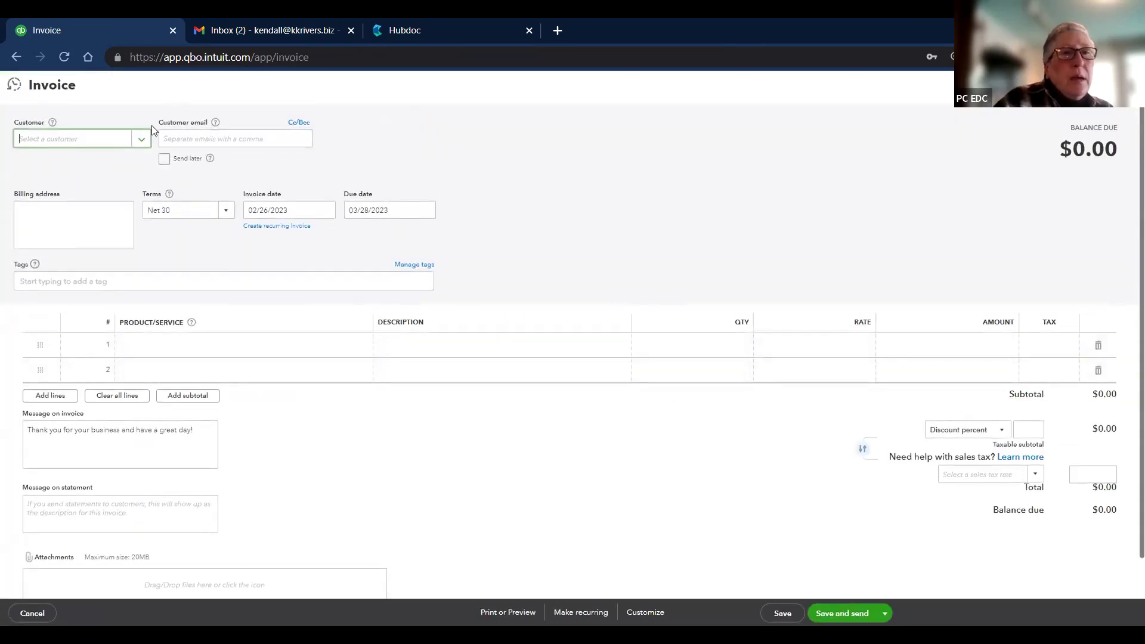
pyautogui.click(141, 138)
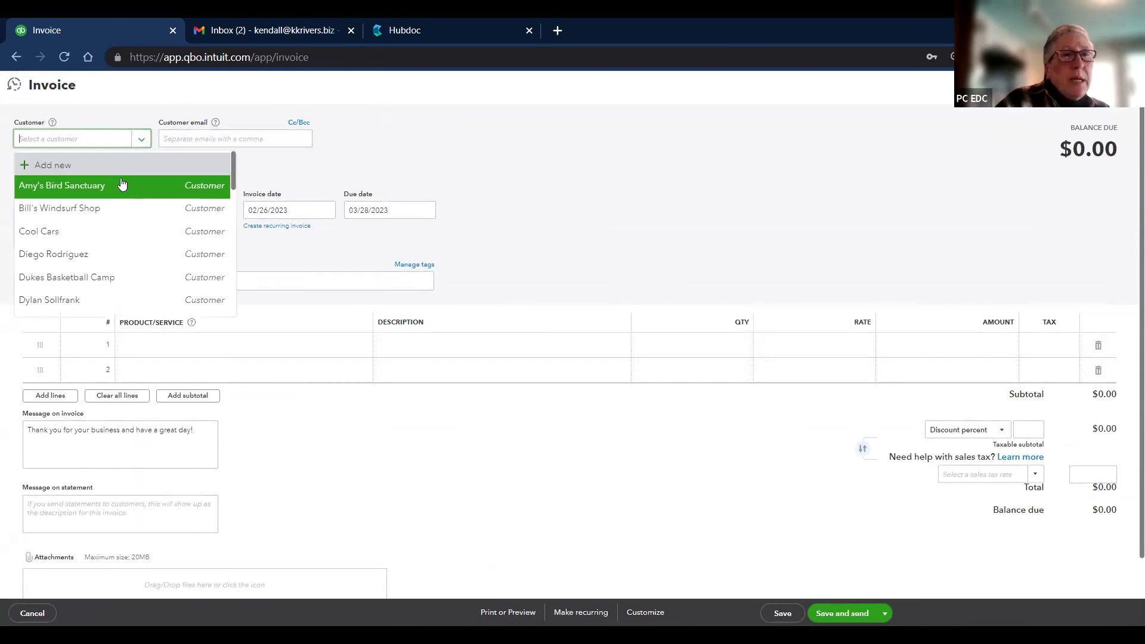
pyautogui.click(190, 185)
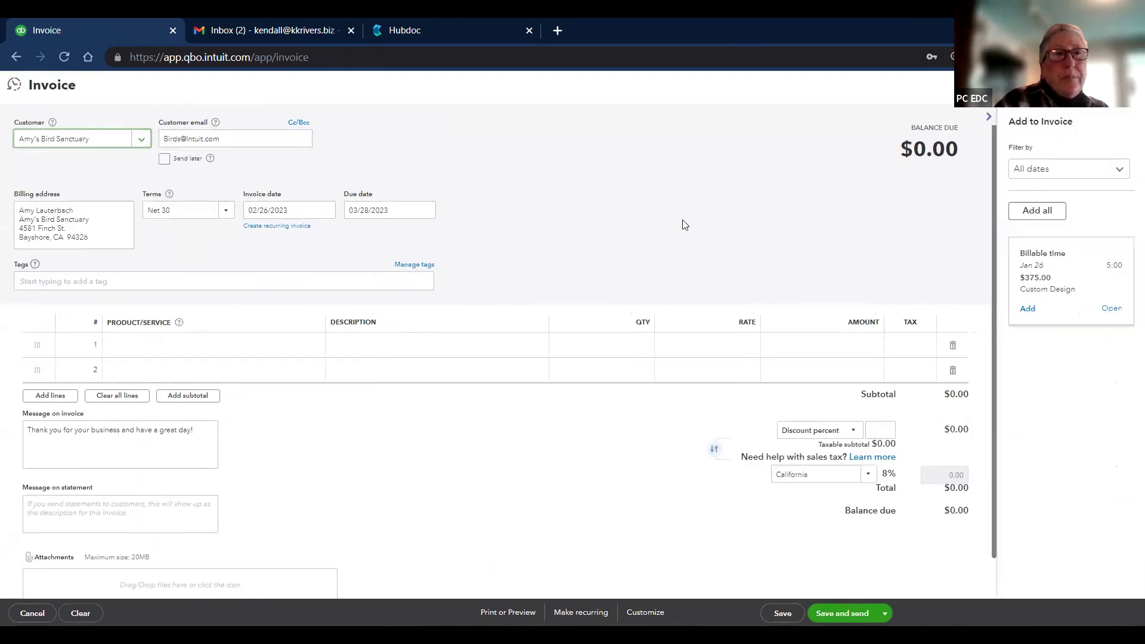
# Step: Add the Bookkeeping service as the invoice's first line with the description January
pyautogui.click(268, 345)
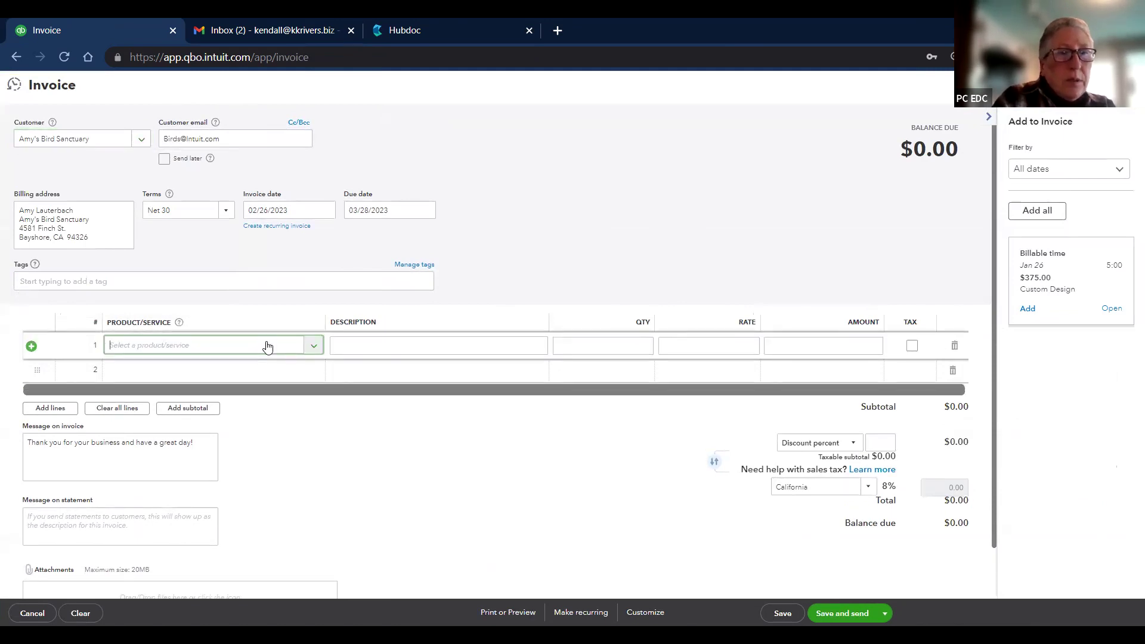
pyautogui.write('boo')
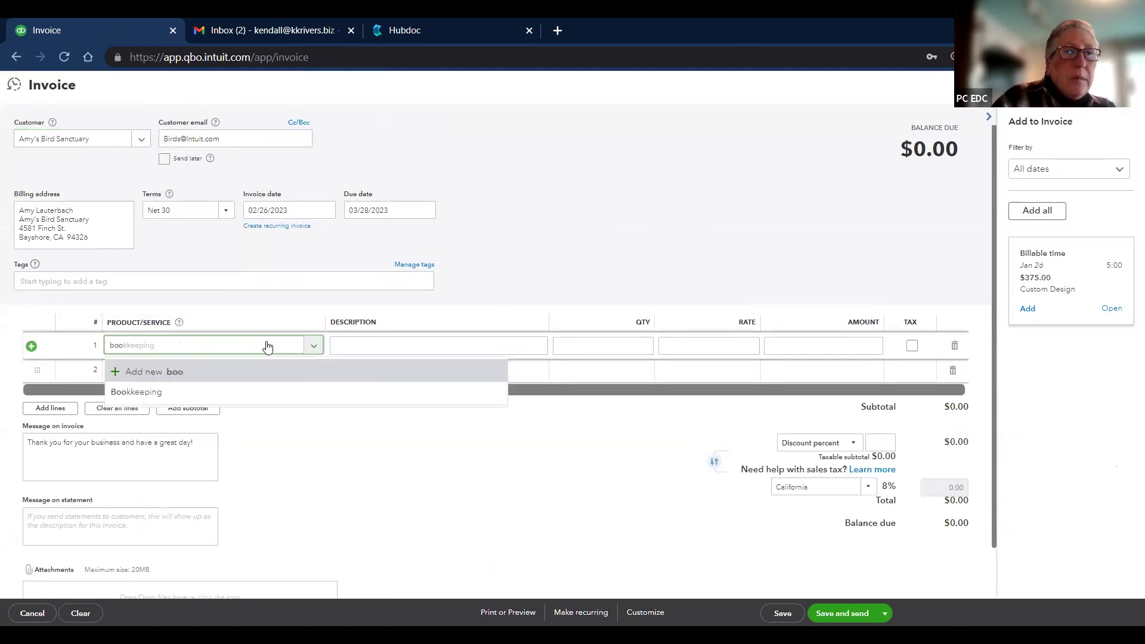
pyautogui.click(390, 334)
pyautogui.write('January')
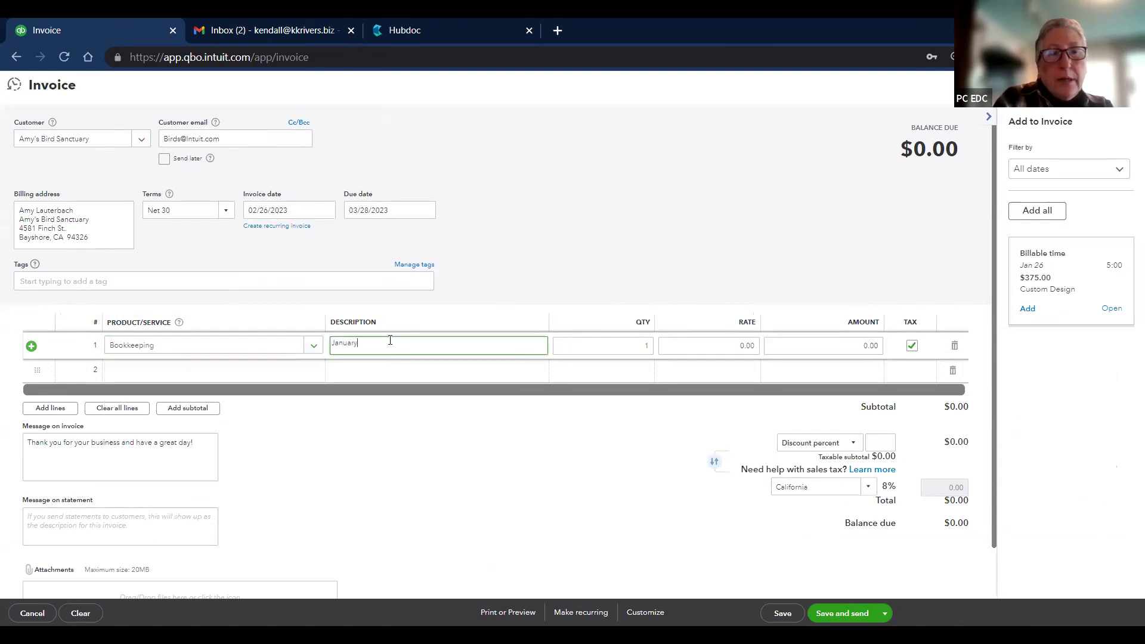
# Step: Set the Bookkeeping line's rate to 200, then save and close the invoice
pyautogui.press('Tab')
pyautogui.press('Tab')
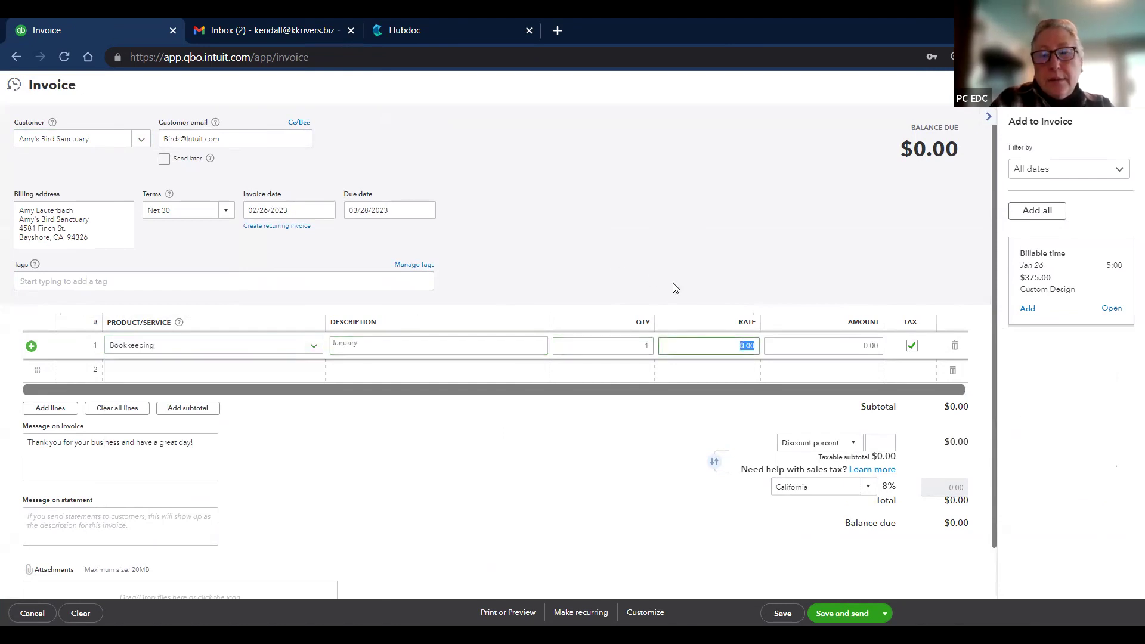
pyautogui.write('20')
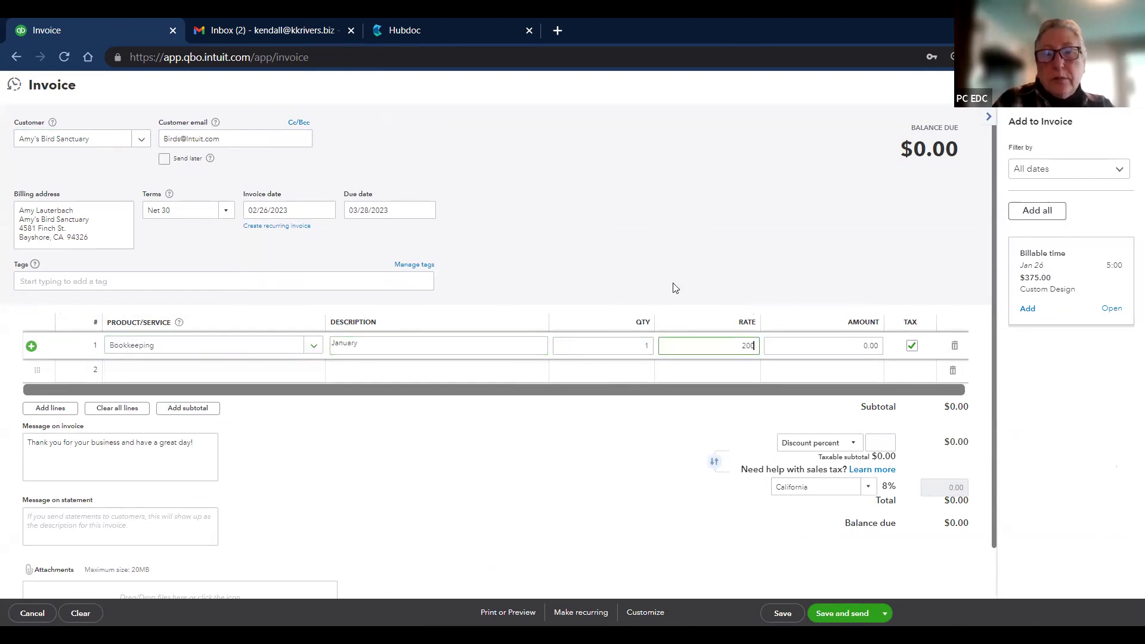
pyautogui.press('Tab')
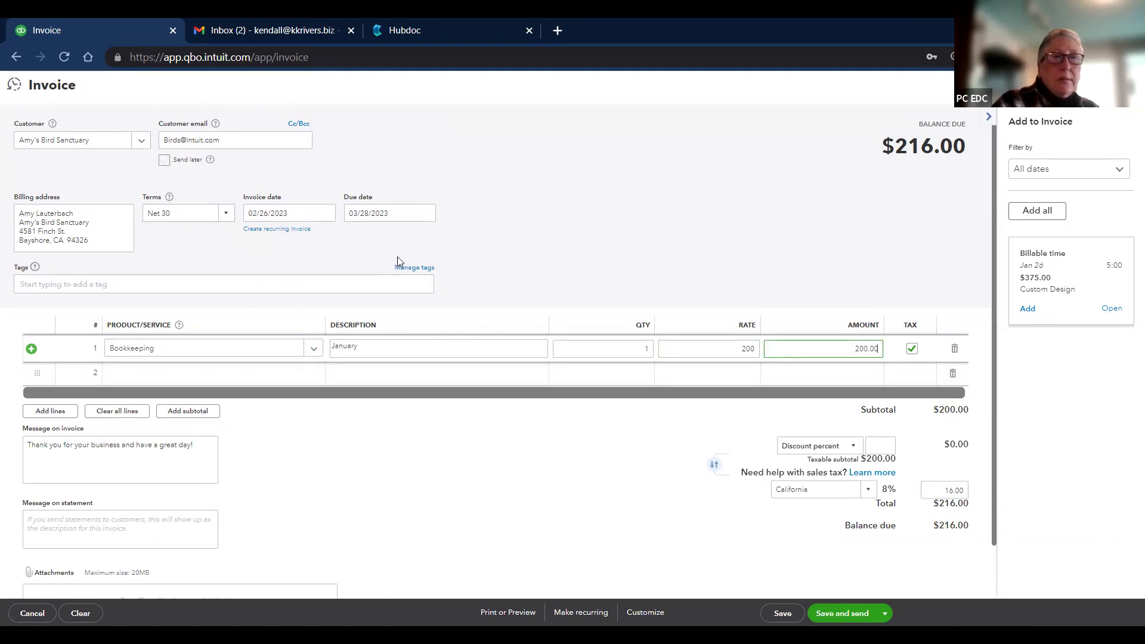
pyautogui.click(782, 617)
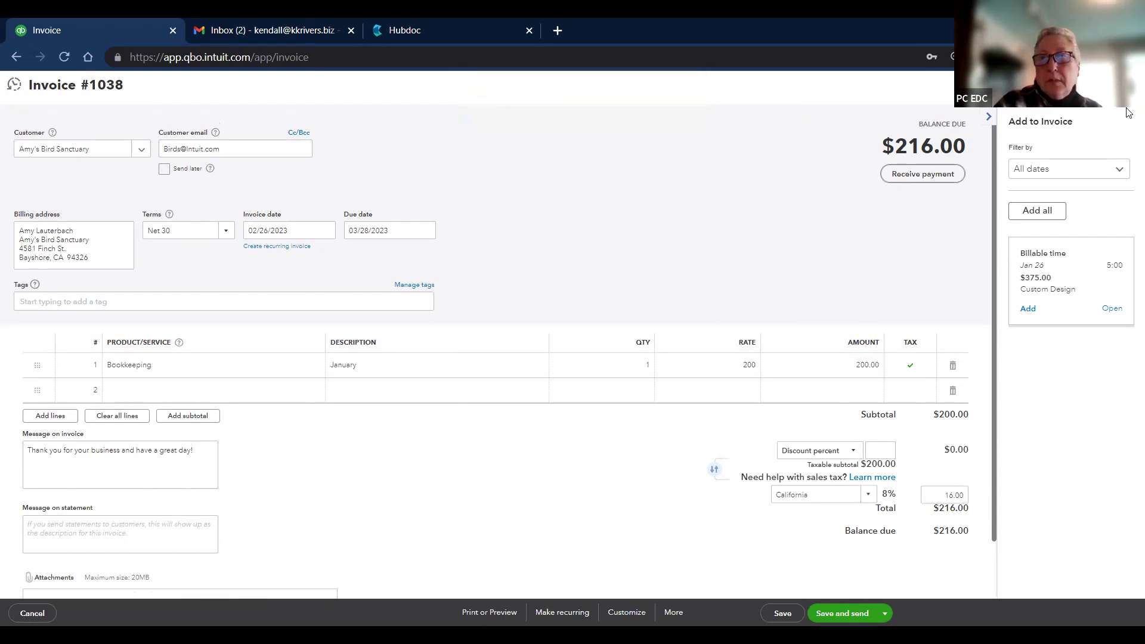
pyautogui.click(1127, 84)
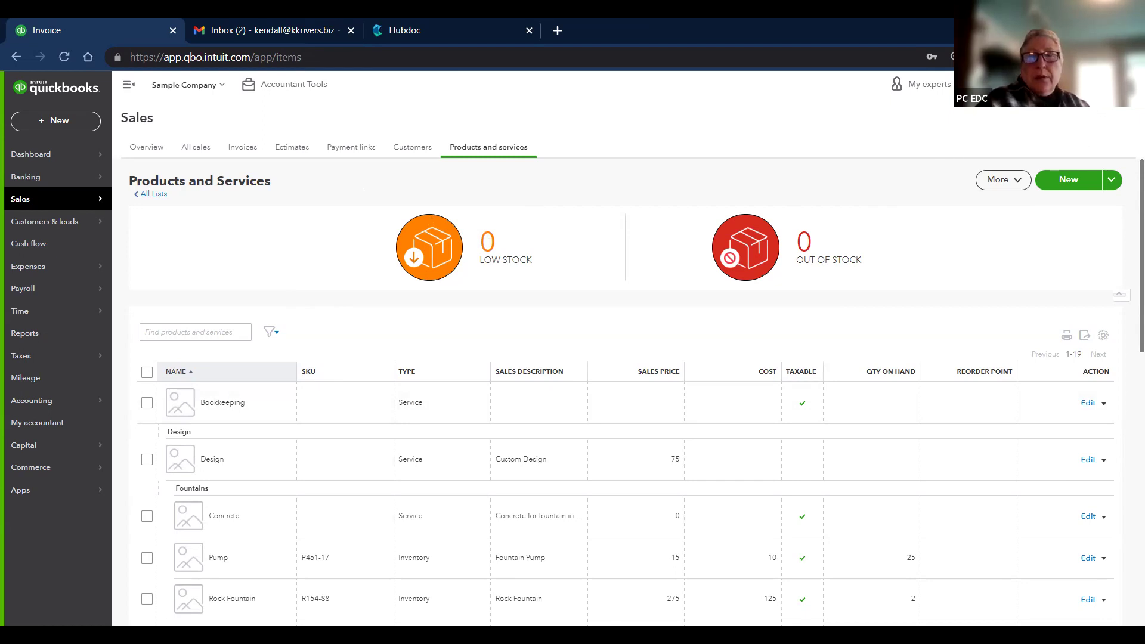
# Step: Open the recurring transactions list, review the Telephone Bill template and its type options, and close it without changes
pyautogui.click(1086, 84)
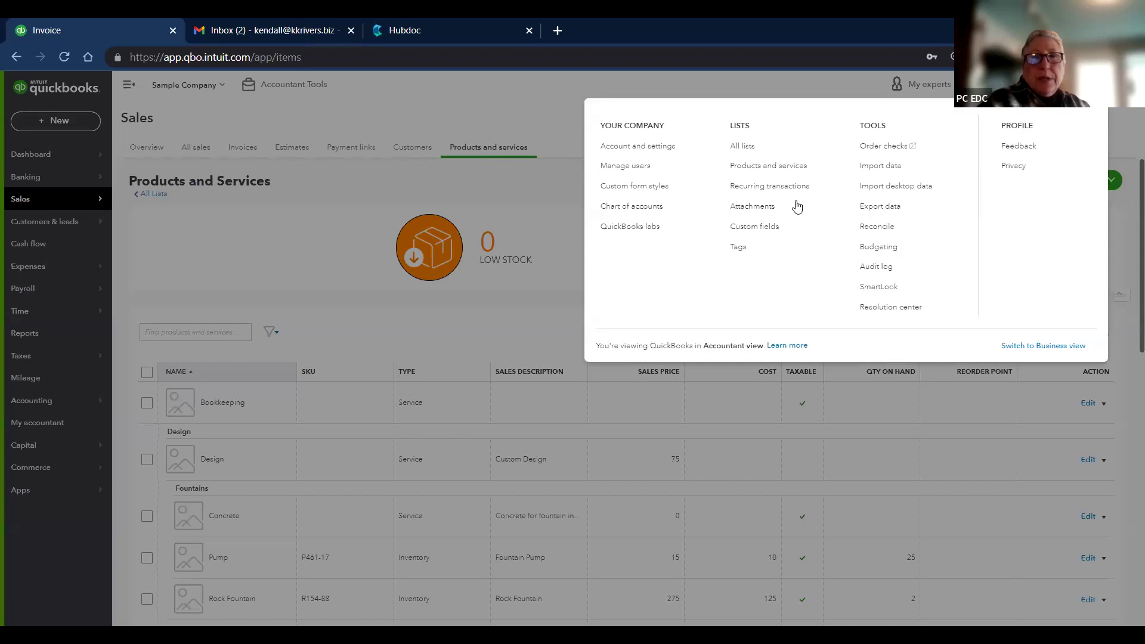
pyautogui.click(761, 190)
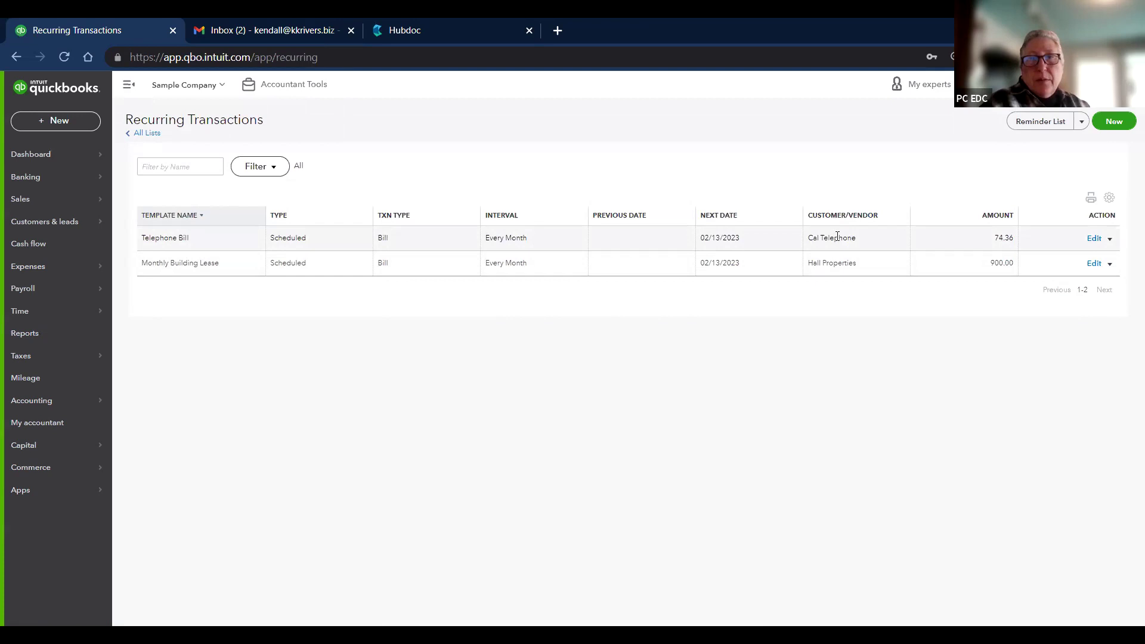
pyautogui.click(1094, 239)
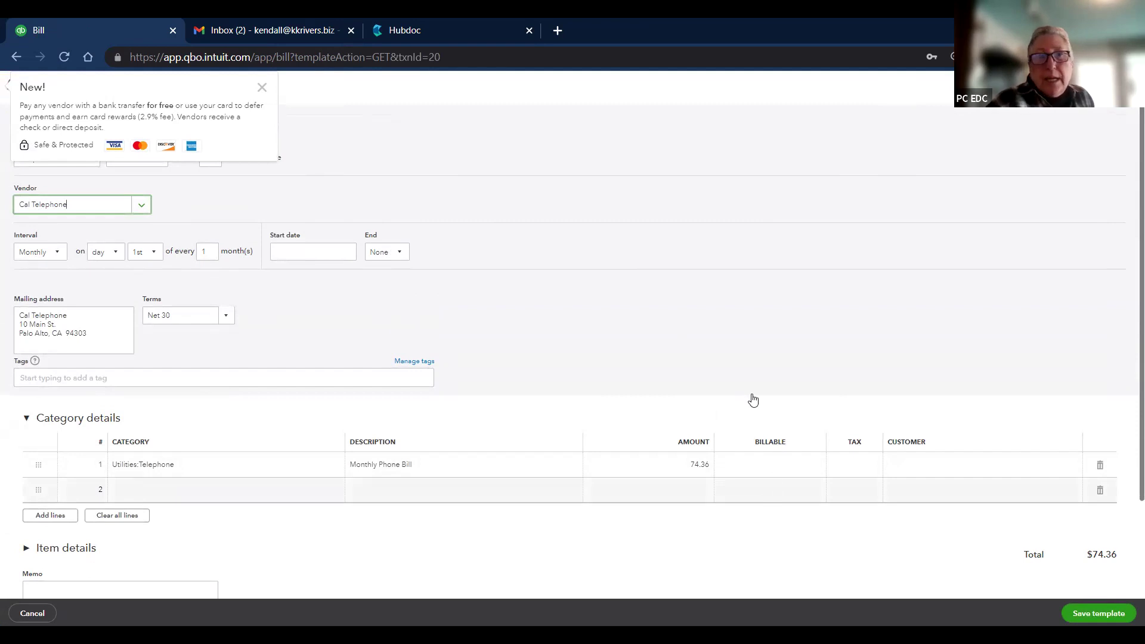
pyautogui.click(260, 87)
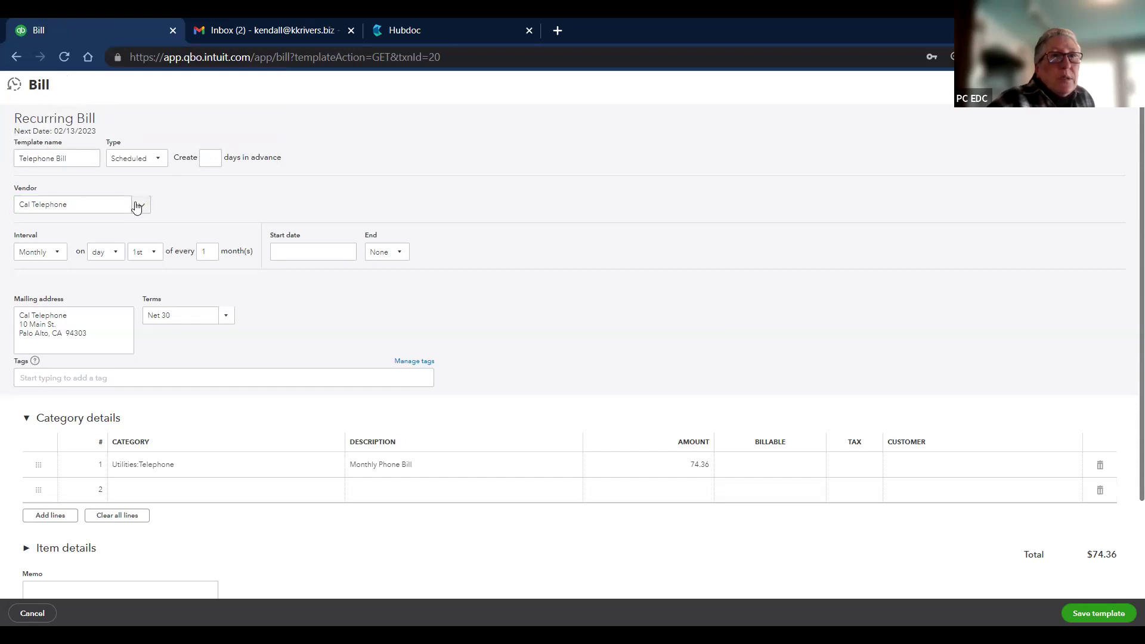
pyautogui.click(159, 162)
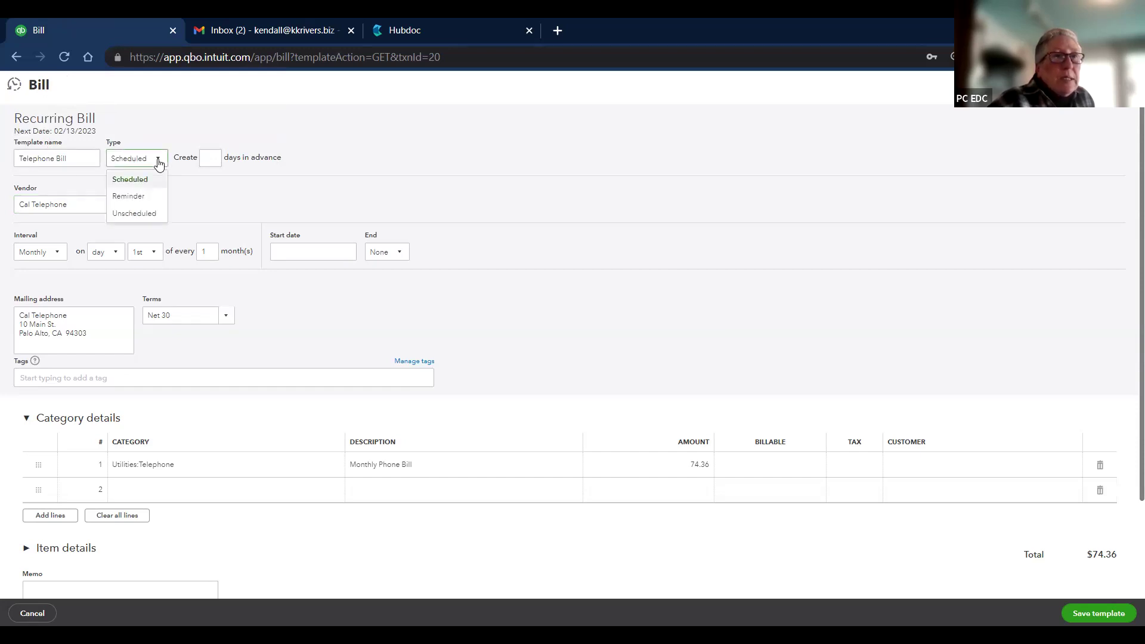
pyautogui.click(159, 162)
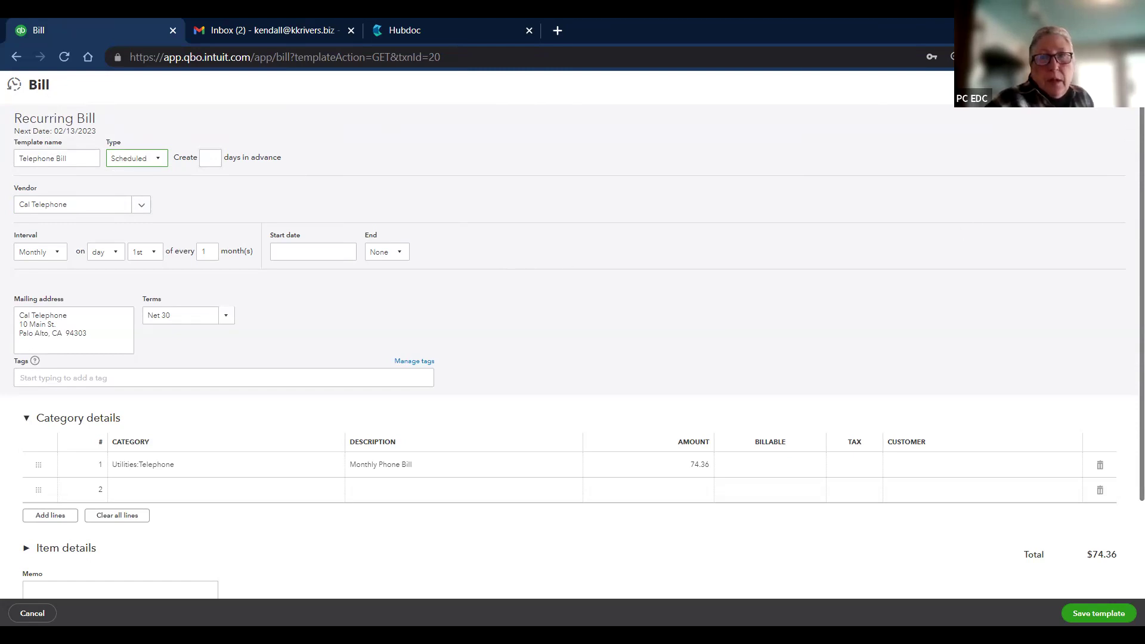
pyautogui.click(1126, 84)
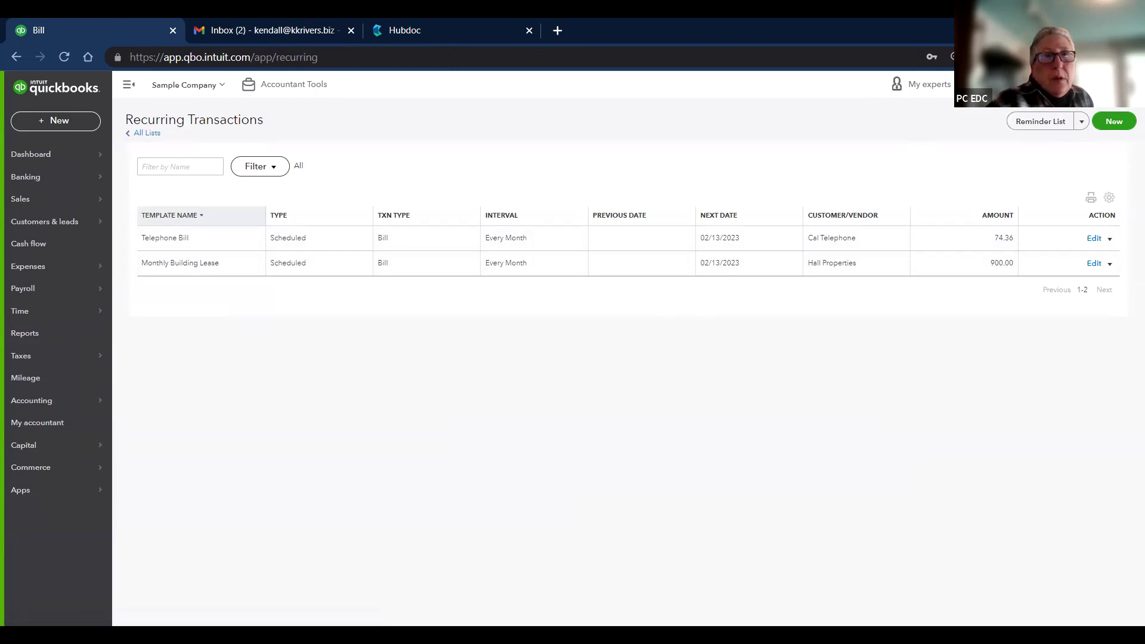
# Step: Open the company's Account and Settings and look through the Advanced settings down to Other preferences
pyautogui.click(1097, 85)
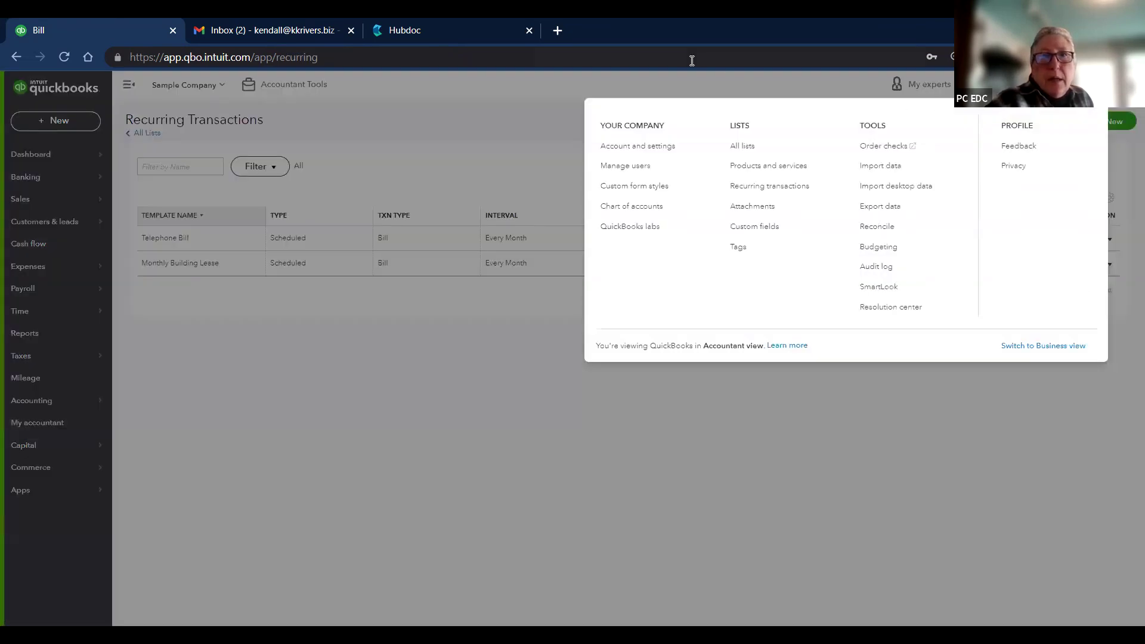
pyautogui.click(625, 152)
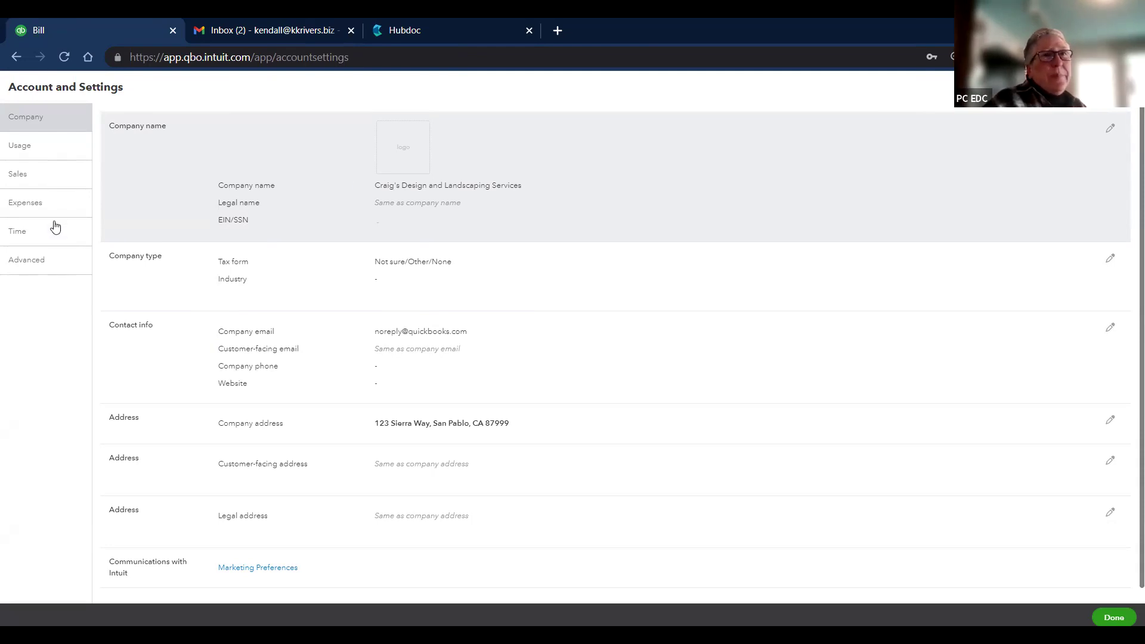
pyautogui.click(43, 260)
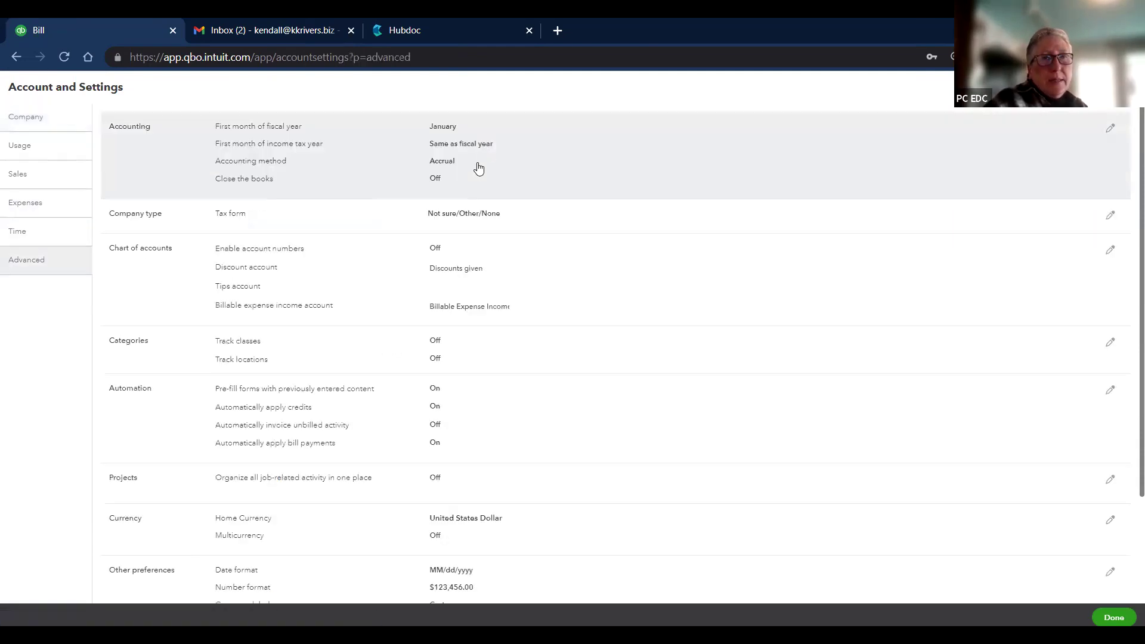
pyautogui.scroll(-3, 476, 167)
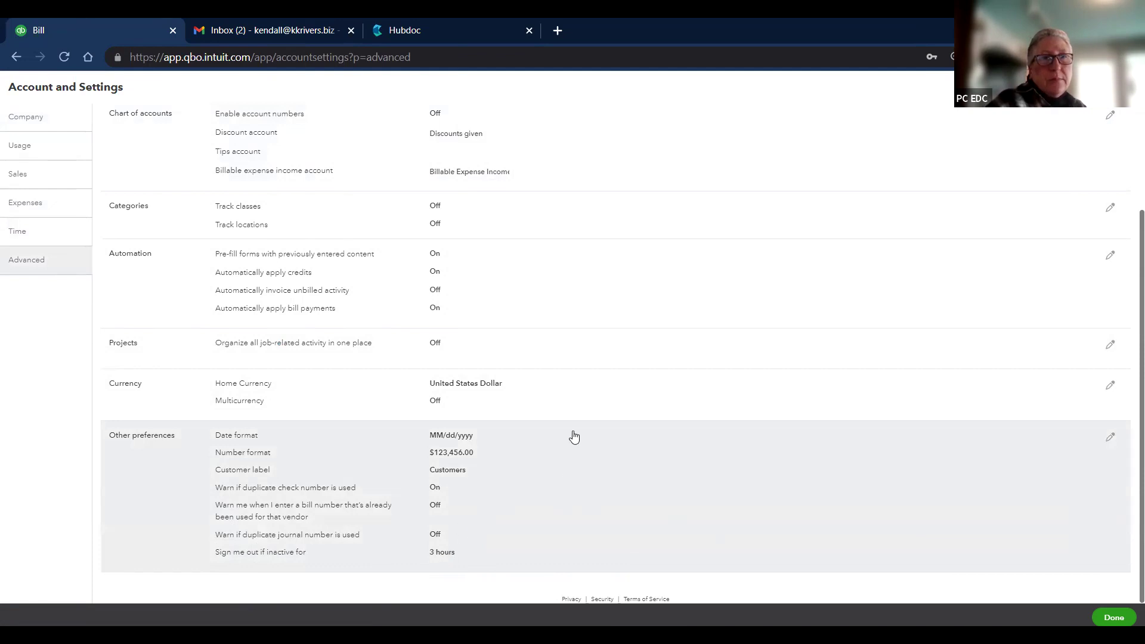
# Step: Look back over the Advanced settings from the Accounting section down and close Account and Settings without changes
pyautogui.scroll(2, 572, 437)
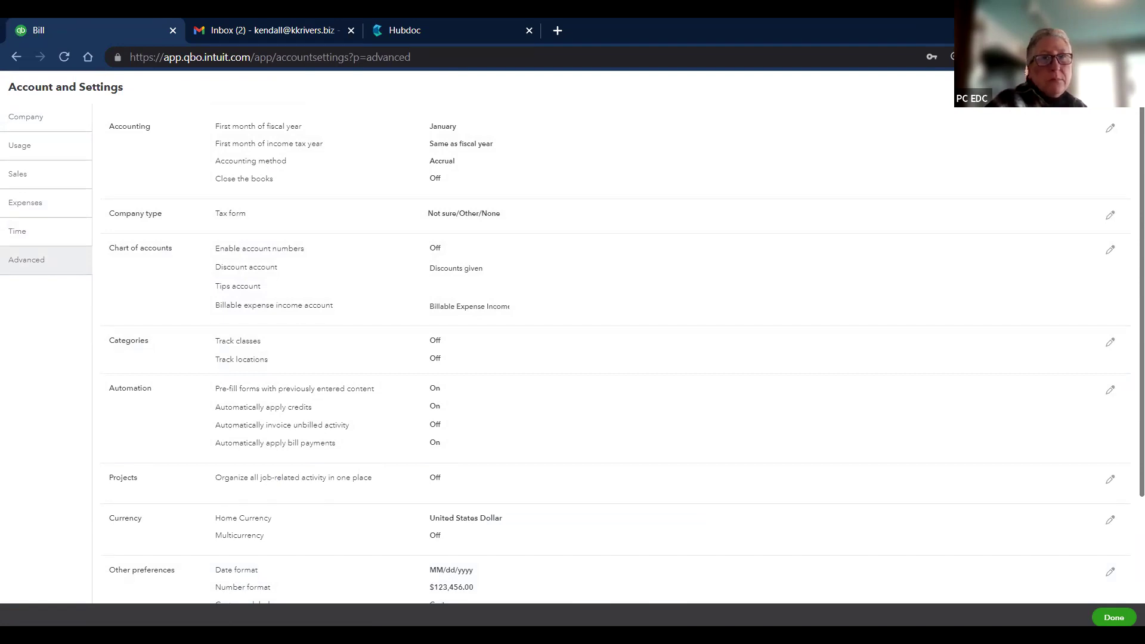
pyautogui.click(1127, 88)
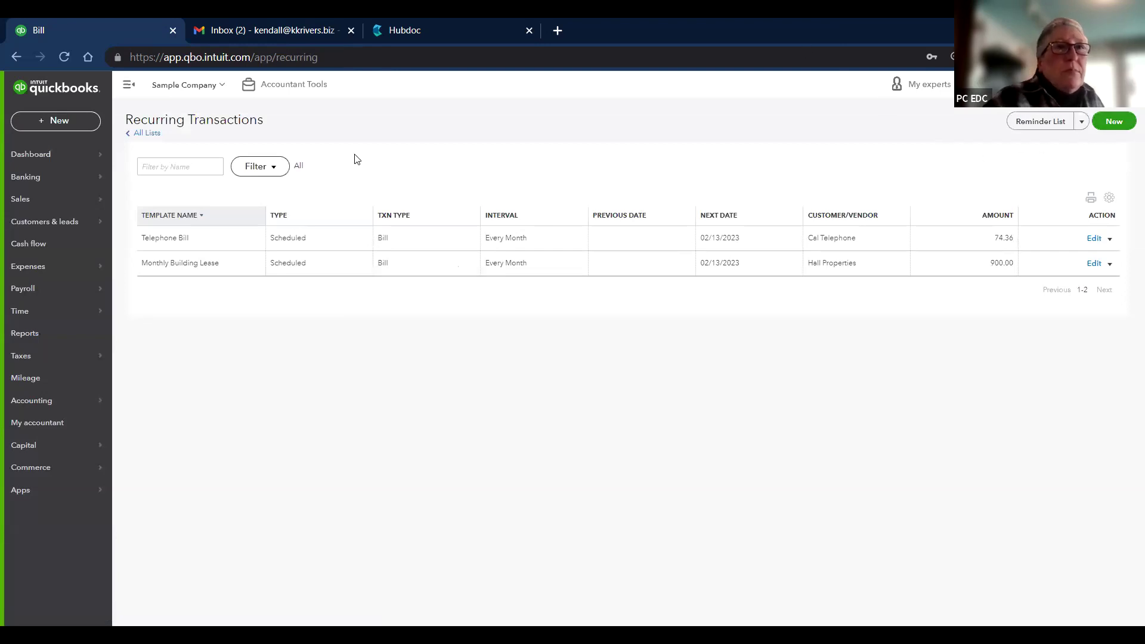
pyautogui.click(1008, 122)
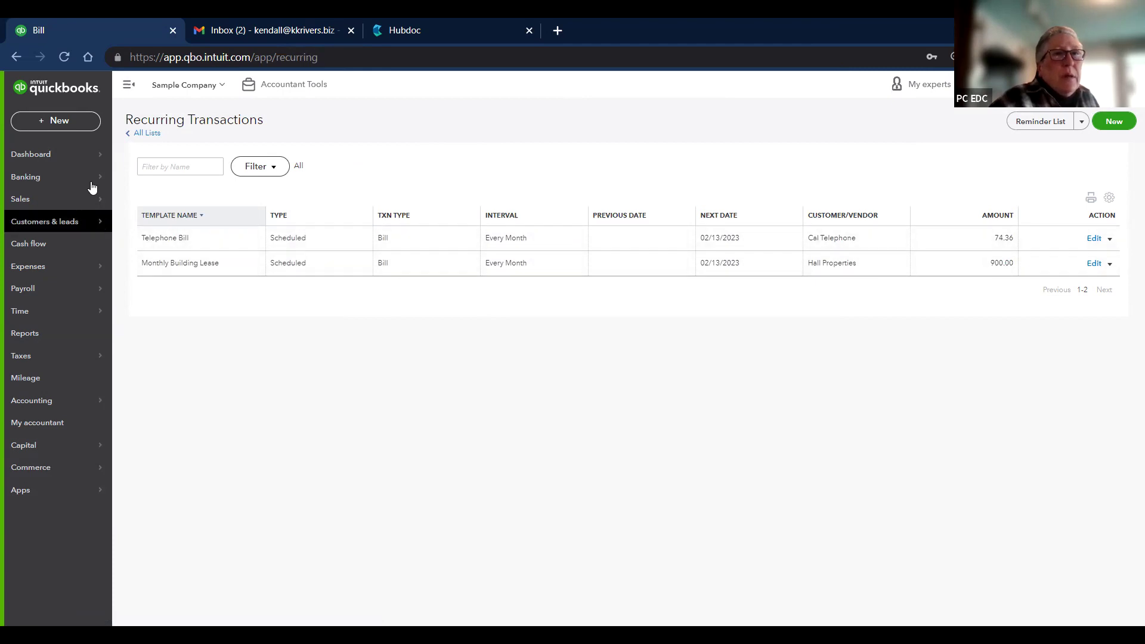
pyautogui.moveTo(98, 182)
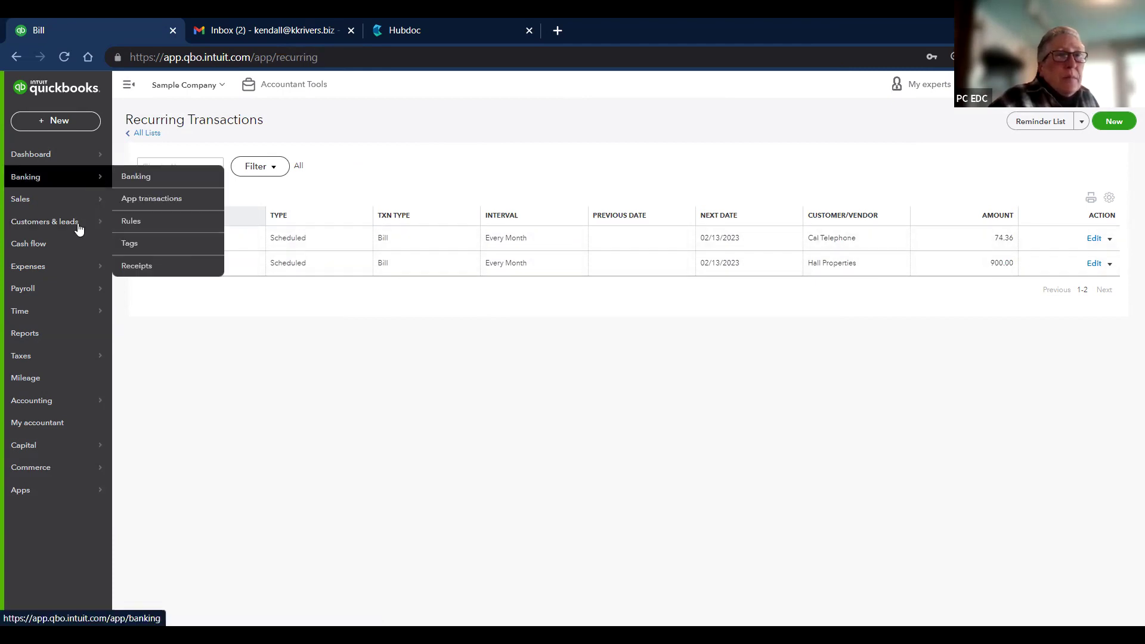
pyautogui.moveTo(78, 230)
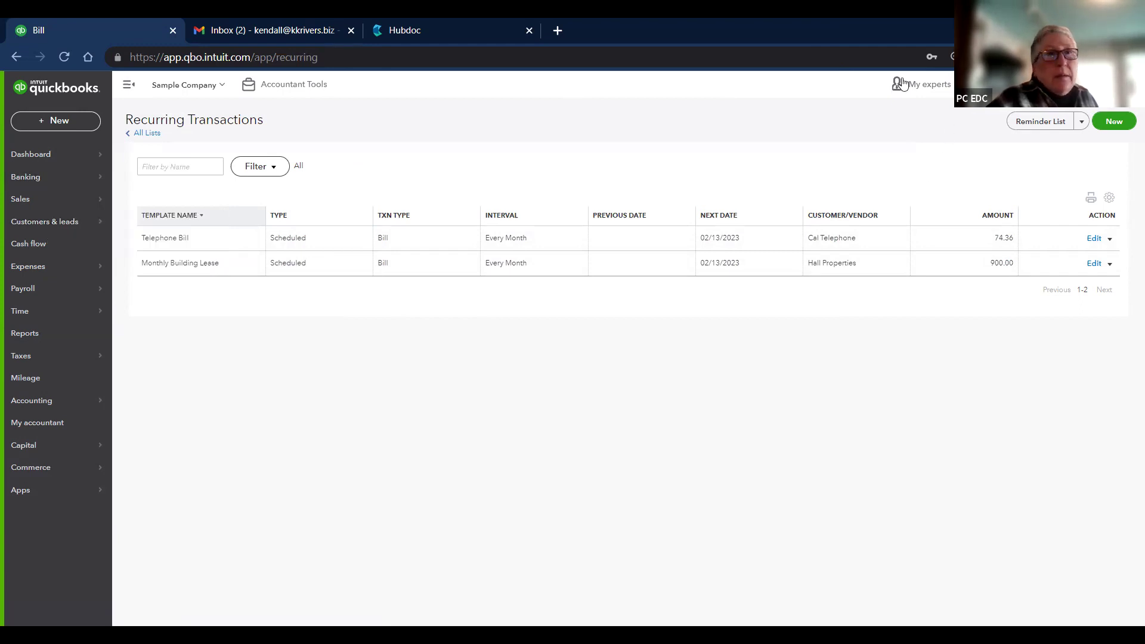
pyautogui.click(67, 124)
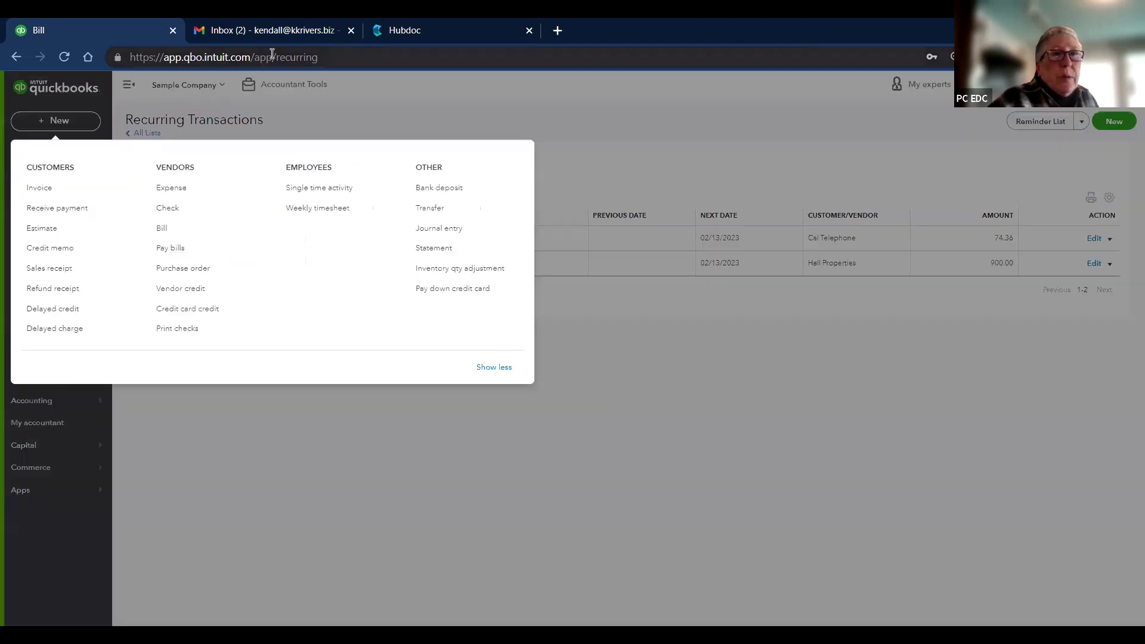
pyautogui.press('Escape')
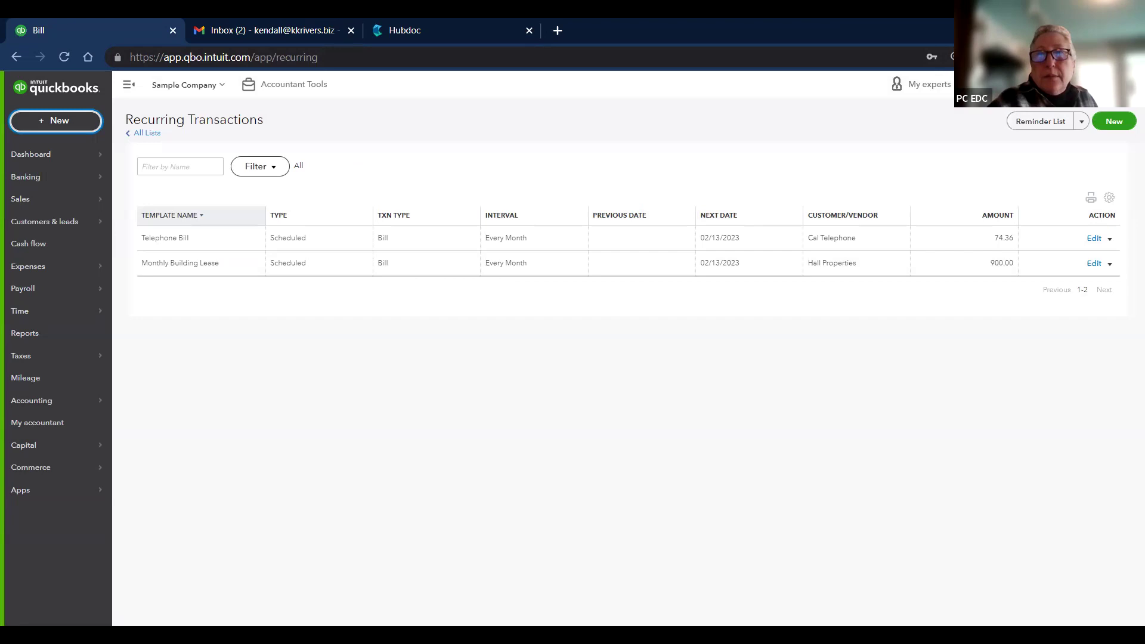
pyautogui.click(1095, 84)
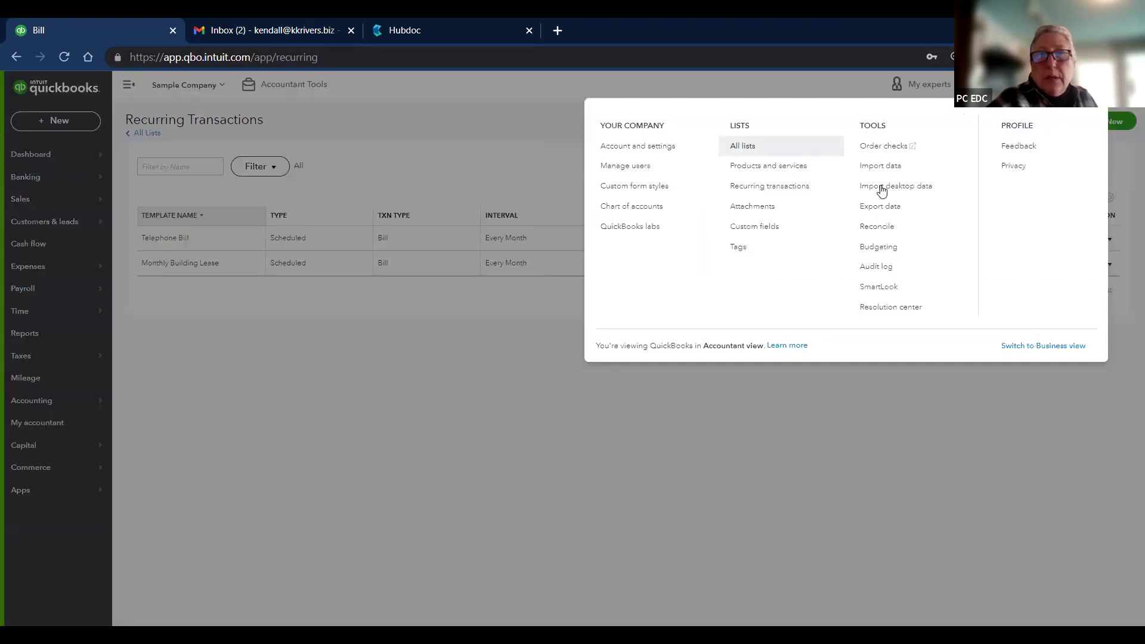
pyautogui.click(710, 188)
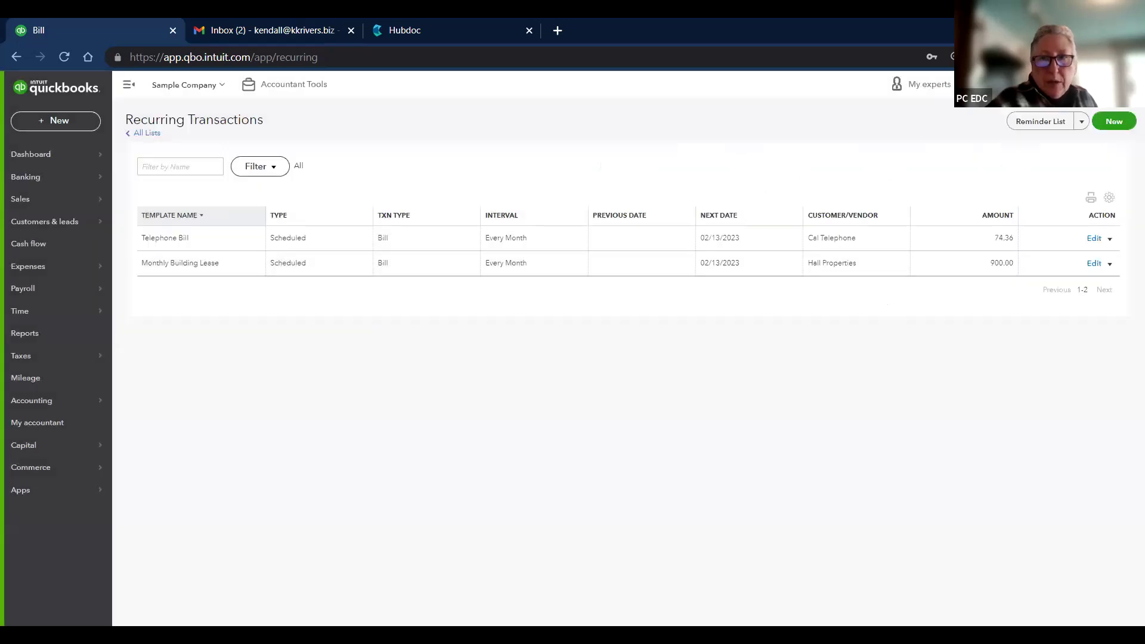
pyautogui.click(1096, 84)
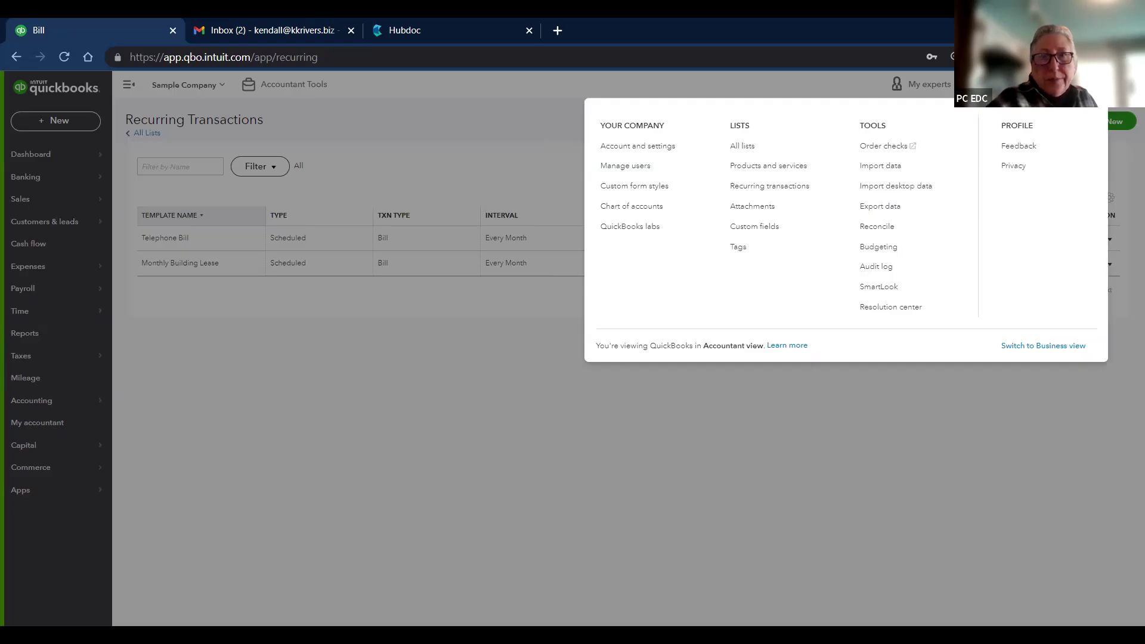
pyautogui.click(1096, 84)
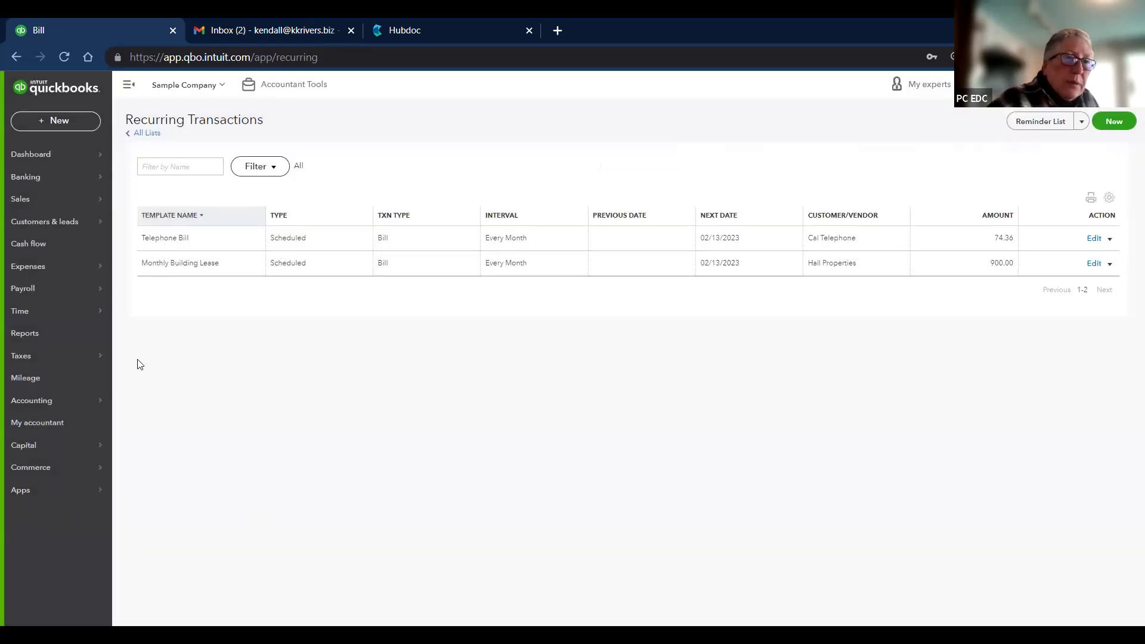
pyautogui.click(89, 266)
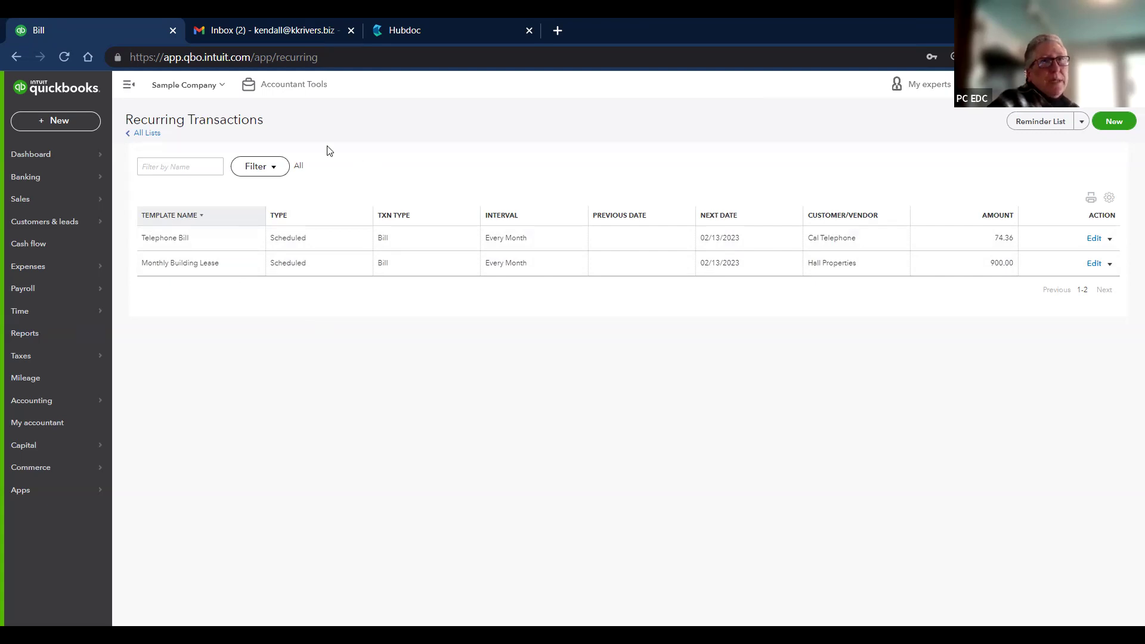
# Step: Open the Reclassify Transactions accountant tool and list the transactions of the Pest Control Services income account
pyautogui.click(278, 91)
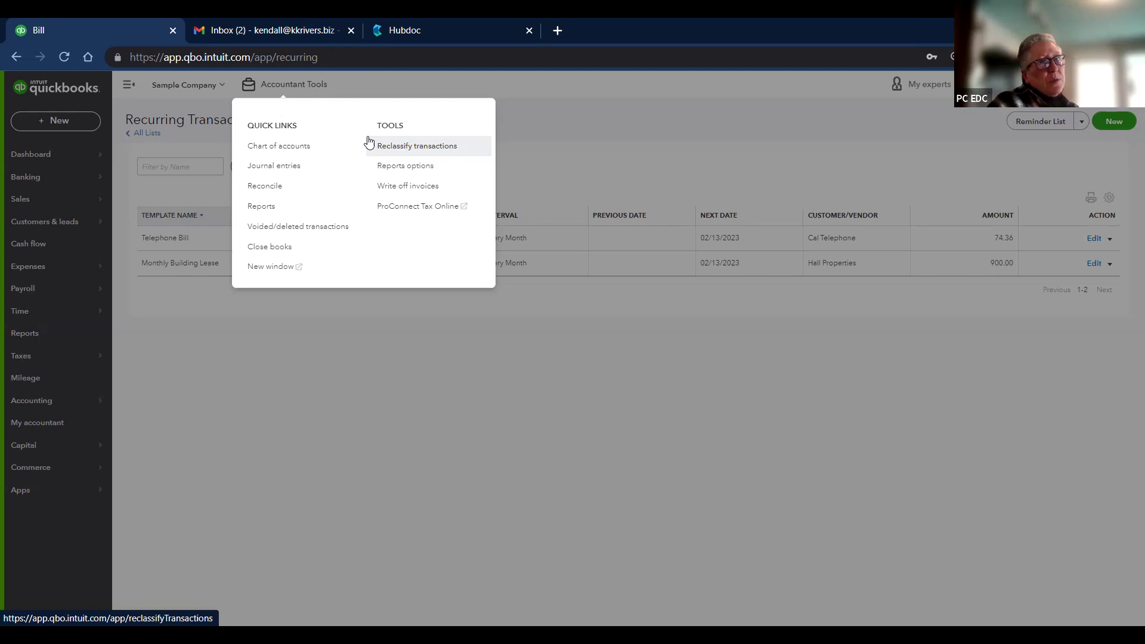
pyautogui.click(401, 154)
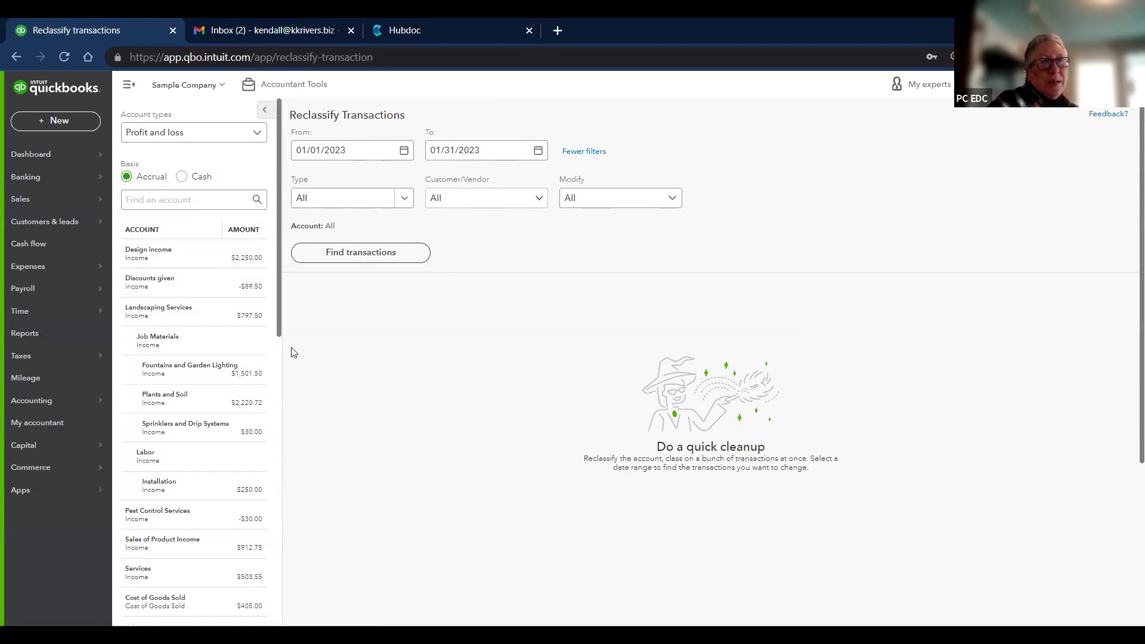
pyautogui.click(166, 523)
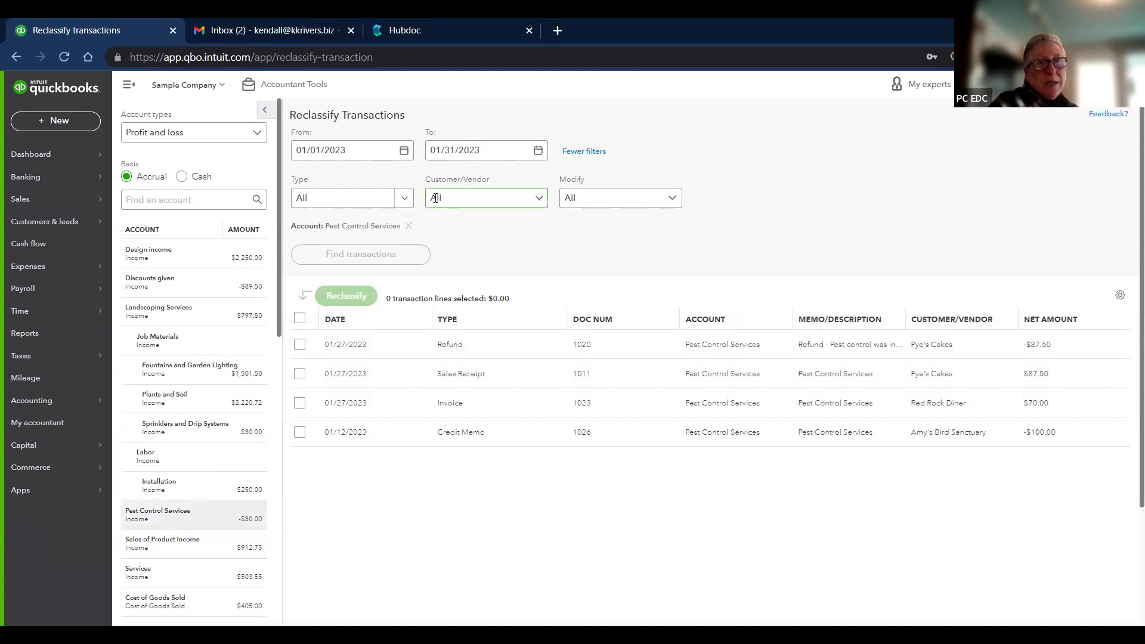
# Step: Select all listed Pest Control Services lines for reclassification, review the target account choices, and close the dialog without applying
pyautogui.click(300, 318)
pyautogui.click(345, 296)
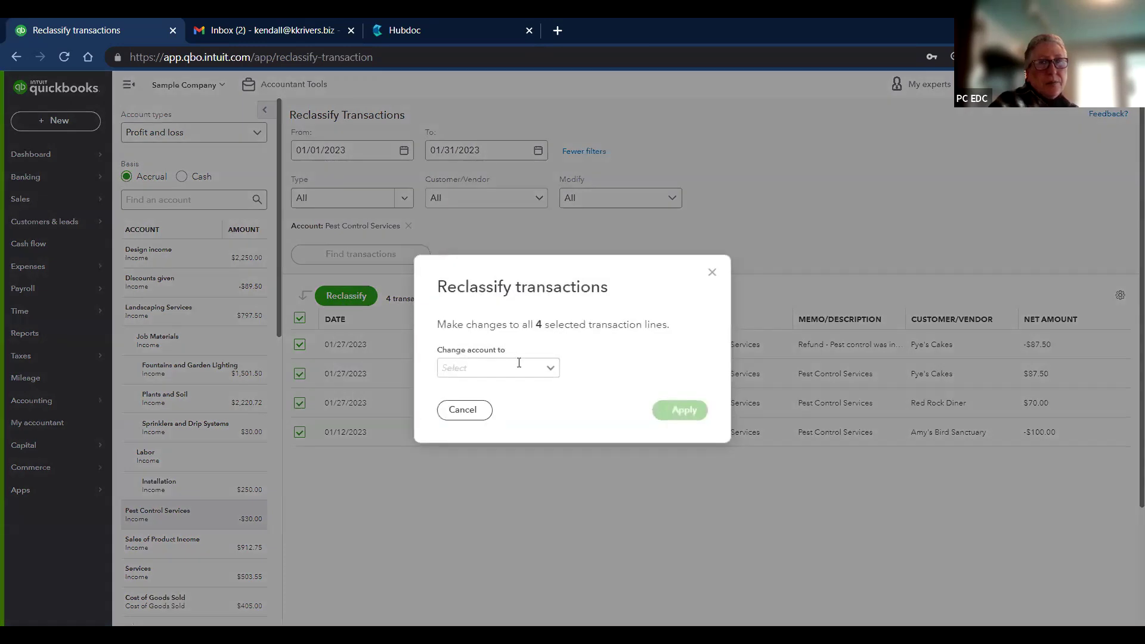
pyautogui.click(549, 367)
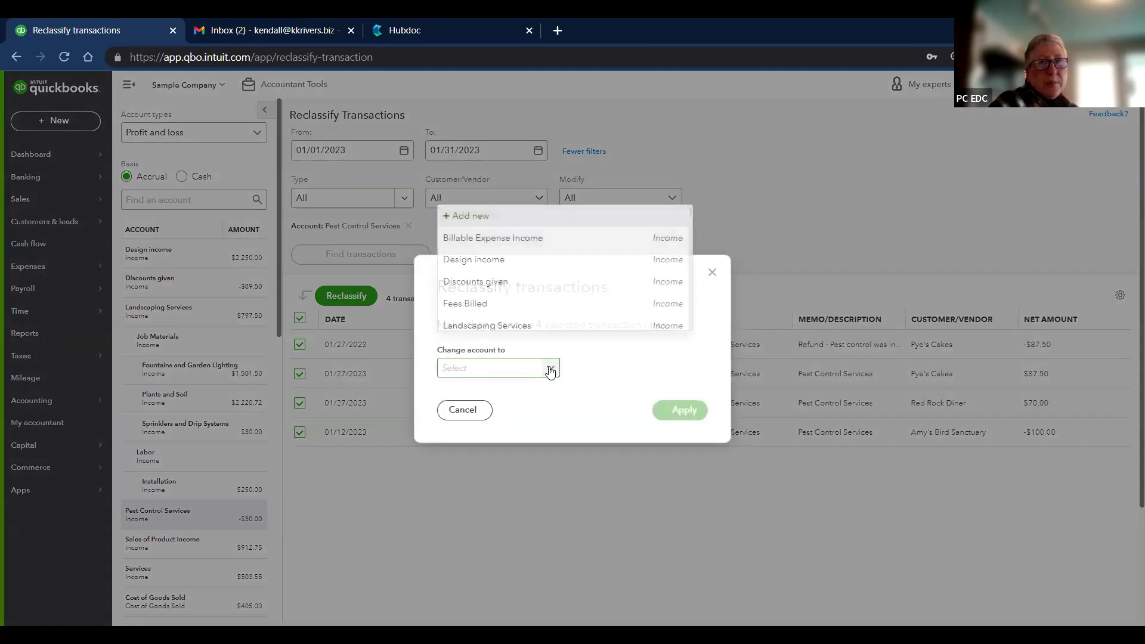
pyautogui.click(588, 362)
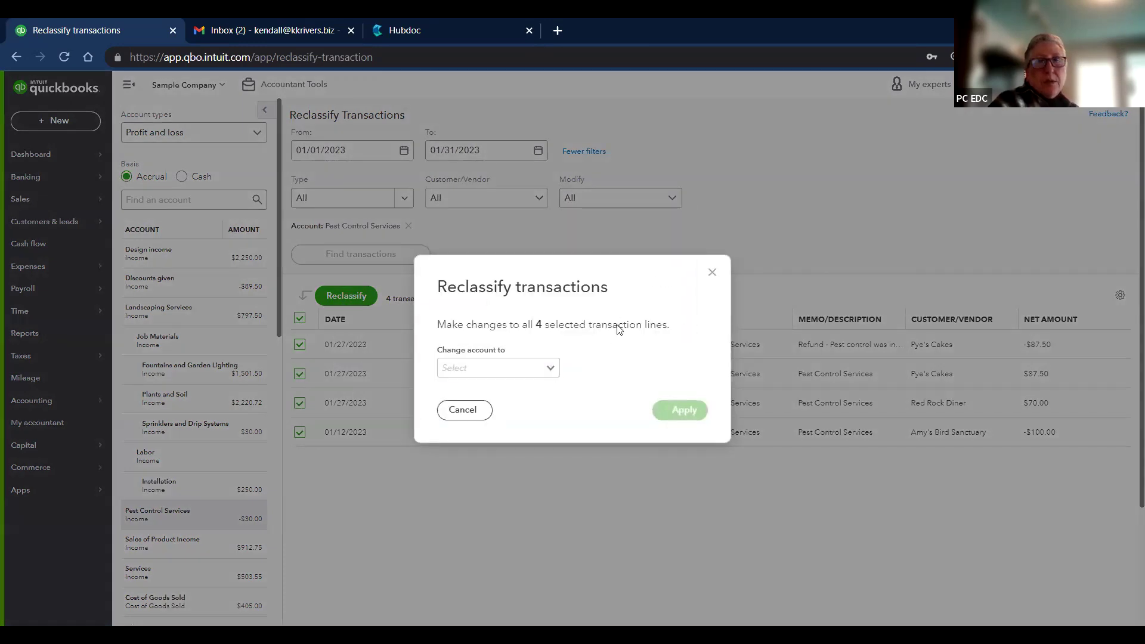
pyautogui.click(711, 272)
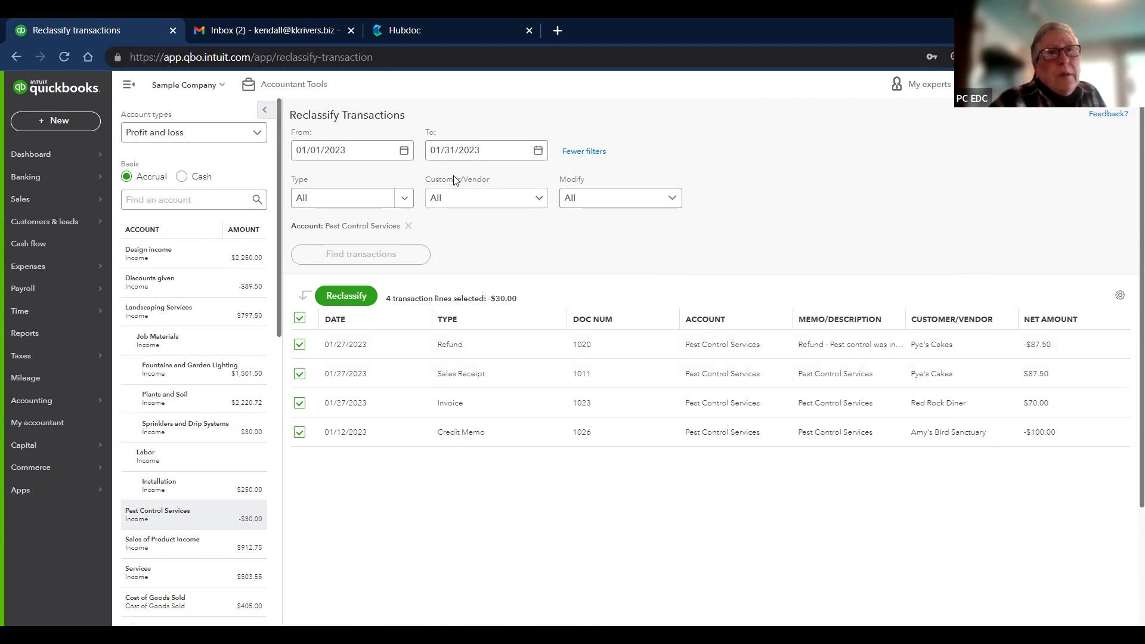
# Step: Open the Audit Log from the Business overview group of standard reports
pyautogui.click(25, 334)
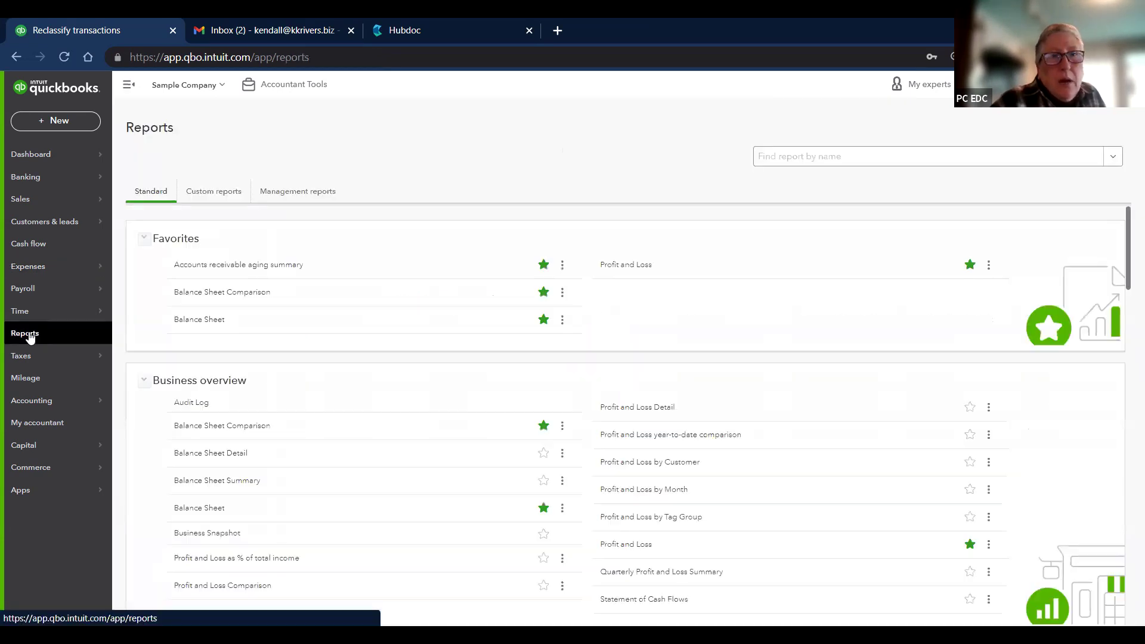
pyautogui.scroll(-1, 375, 294)
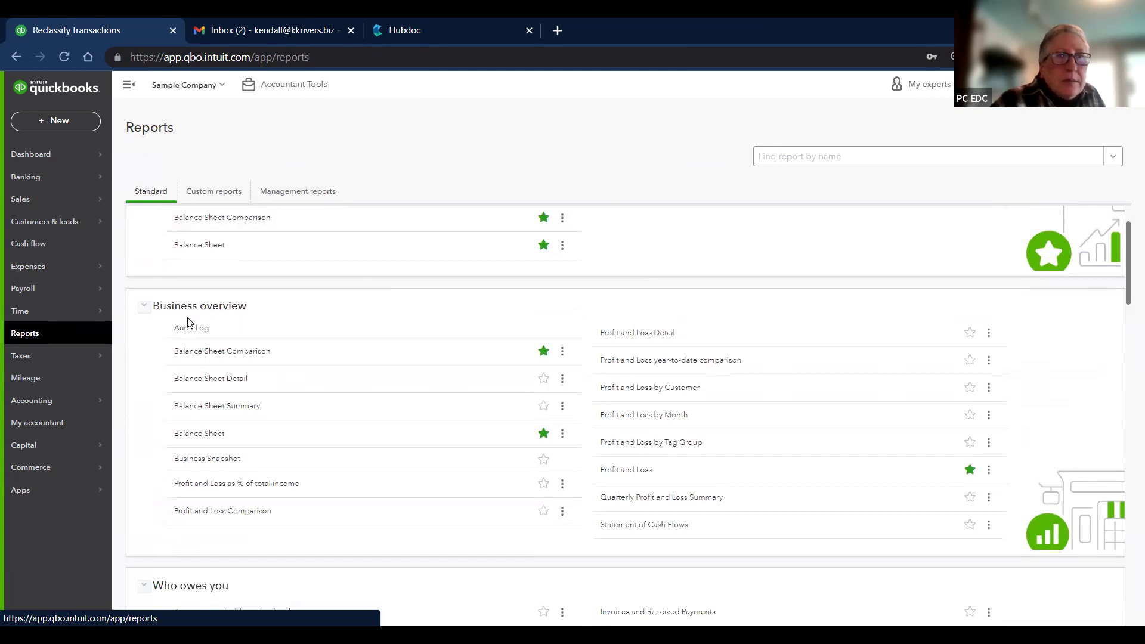
pyautogui.scroll(1, 213, 309)
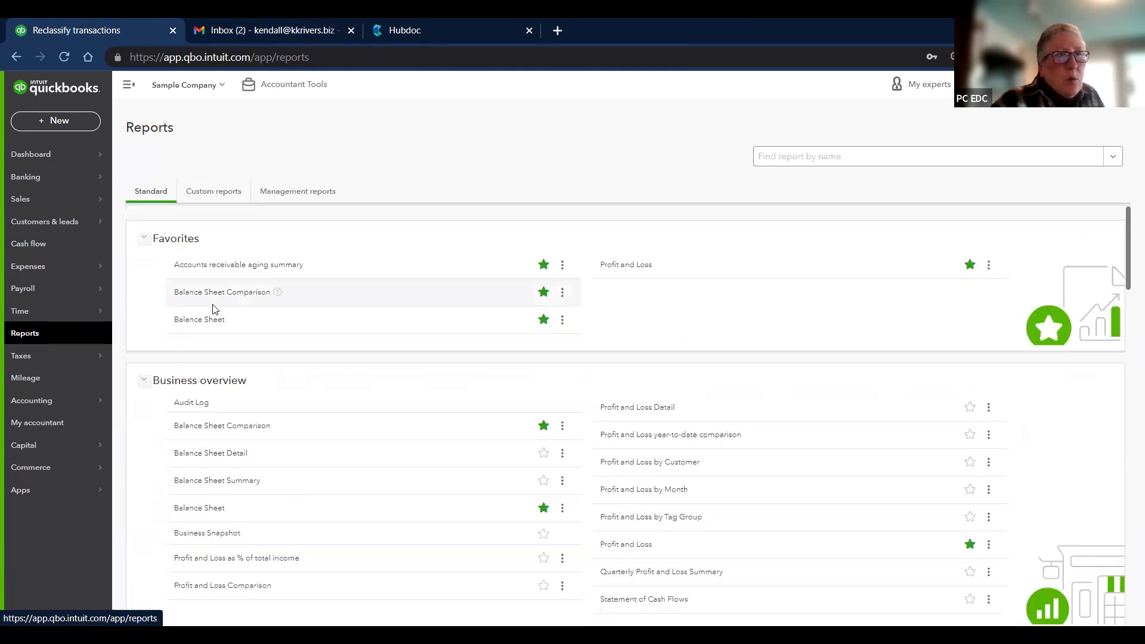
pyautogui.click(188, 406)
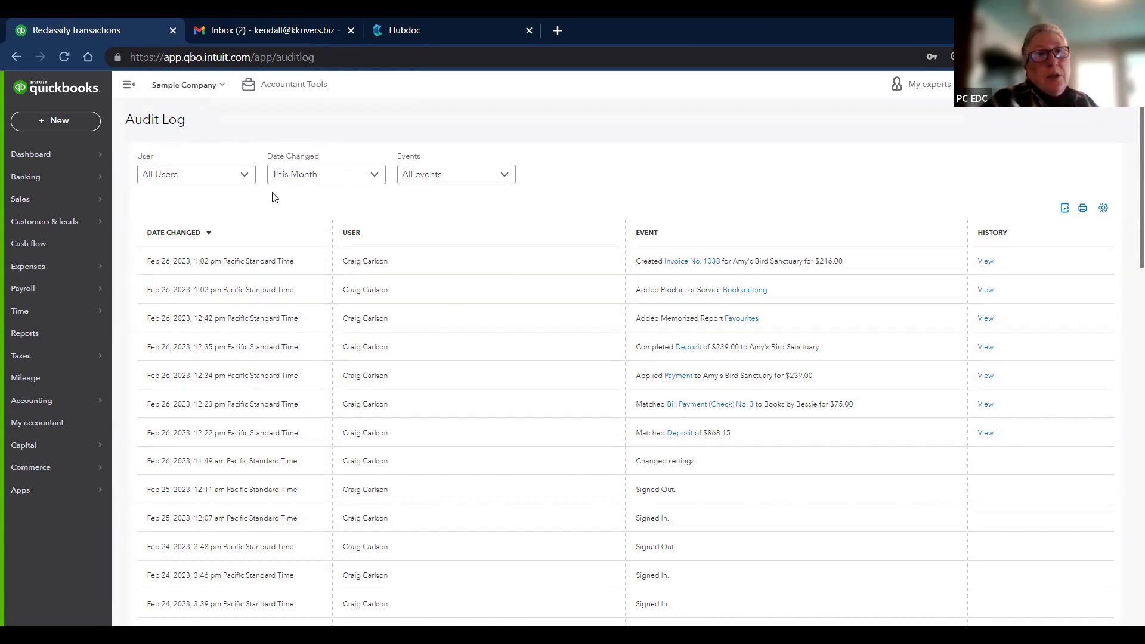
# Step: Review the Audit Log's user, date changed and event filter options without changing them, and look through this month's logged events
pyautogui.click(247, 177)
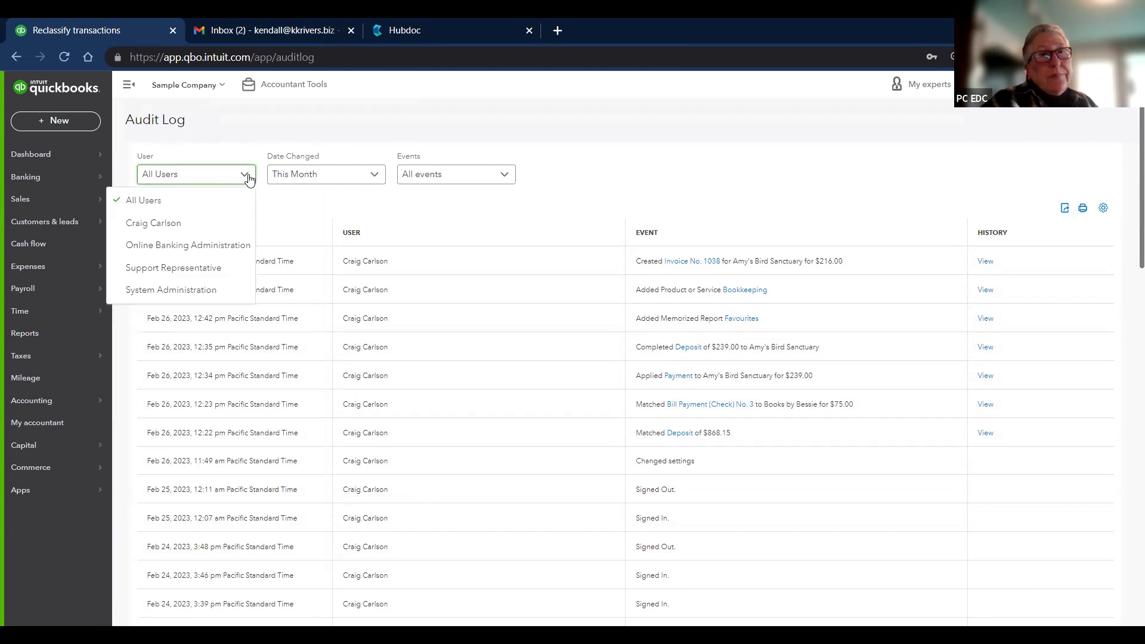
pyautogui.click(248, 178)
pyautogui.click(373, 179)
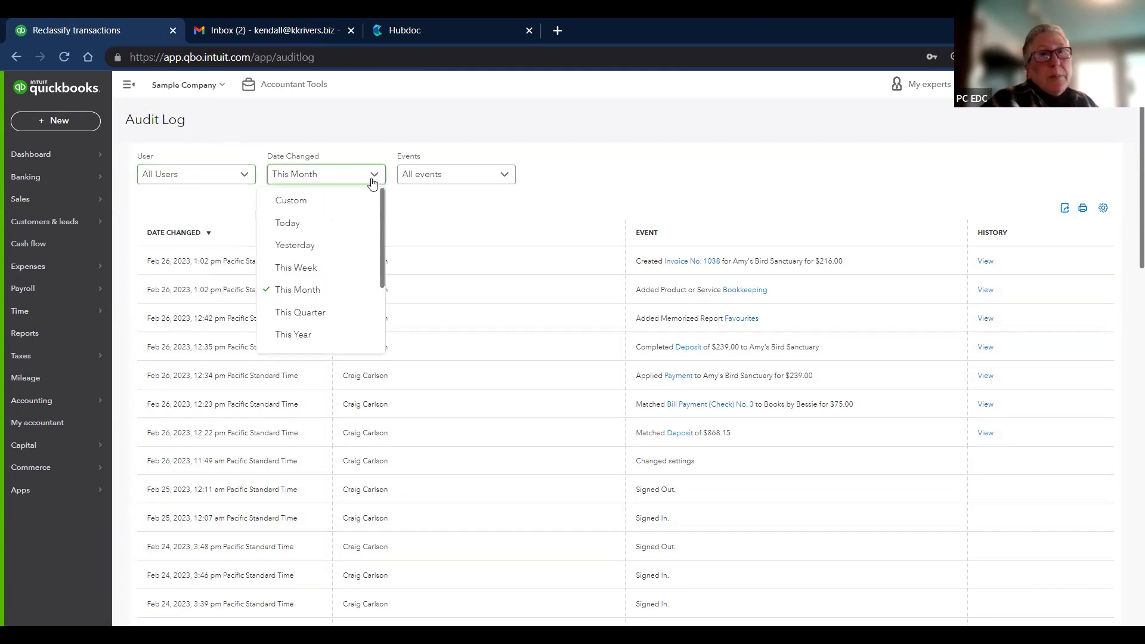
pyautogui.click(373, 181)
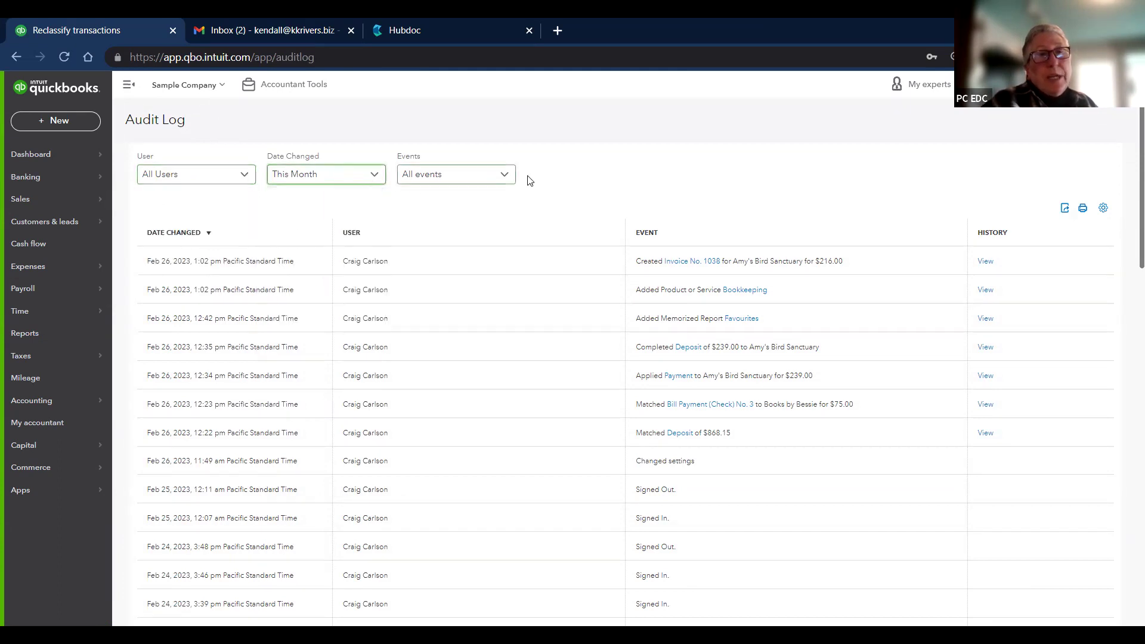
pyautogui.click(503, 176)
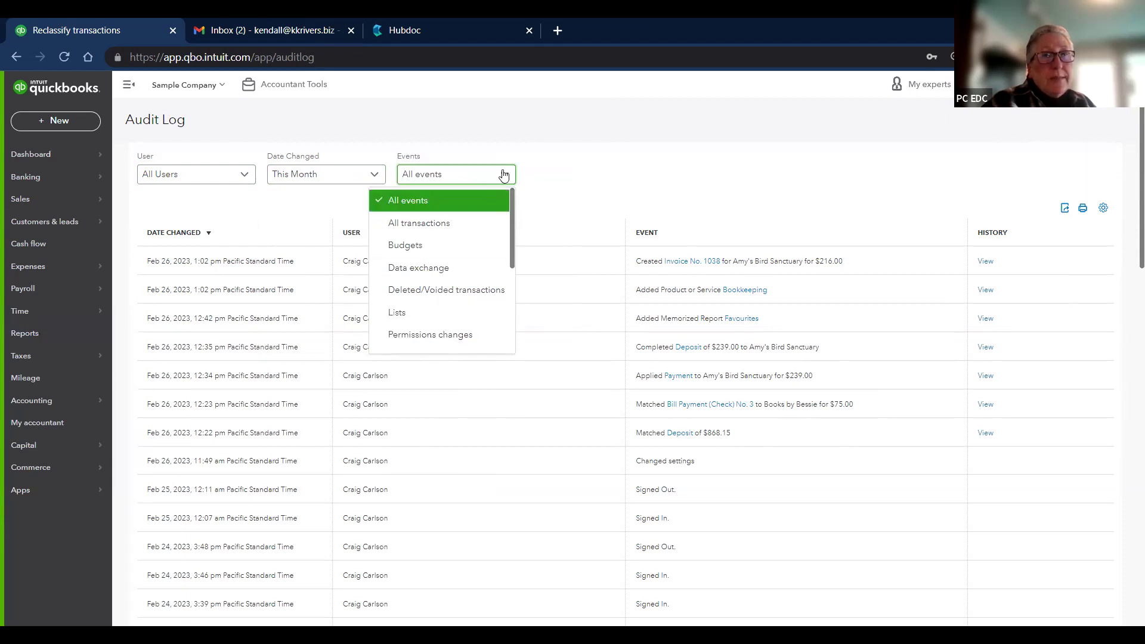
pyautogui.click(548, 164)
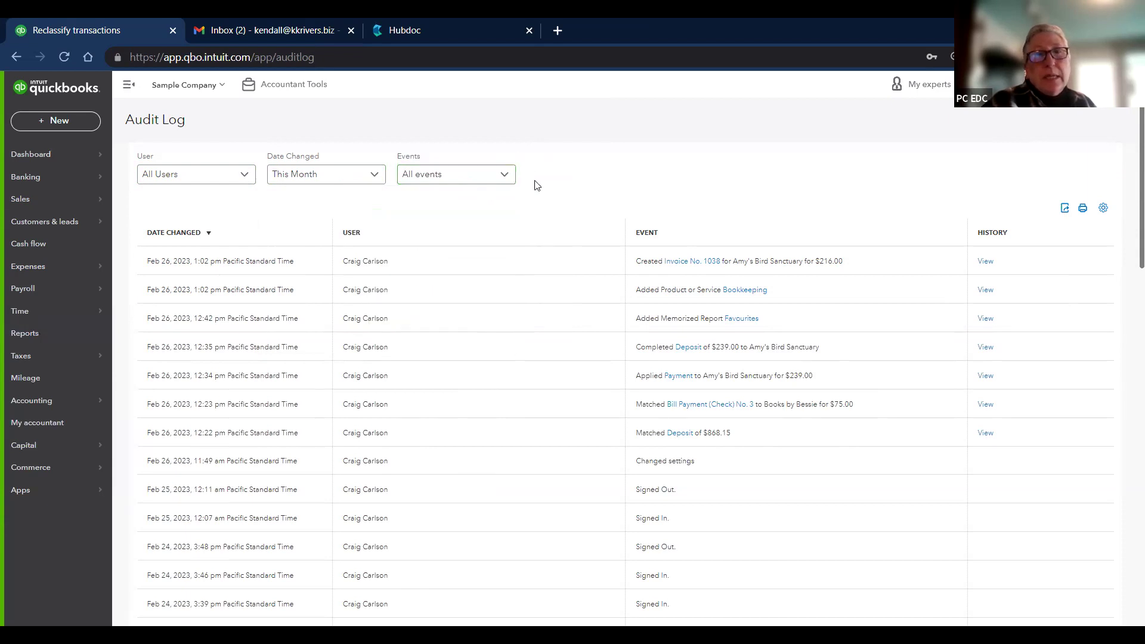
pyautogui.scroll(-8, 455, 353)
pyautogui.scroll(-7, 458, 354)
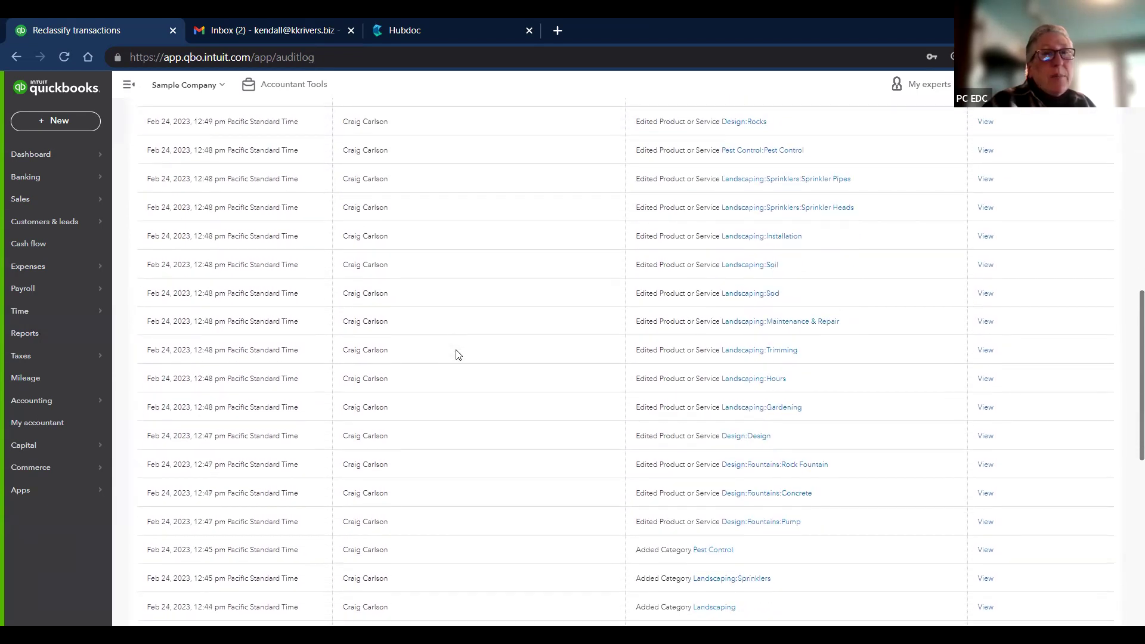
pyautogui.scroll(8, 457, 354)
pyautogui.scroll(7, 457, 354)
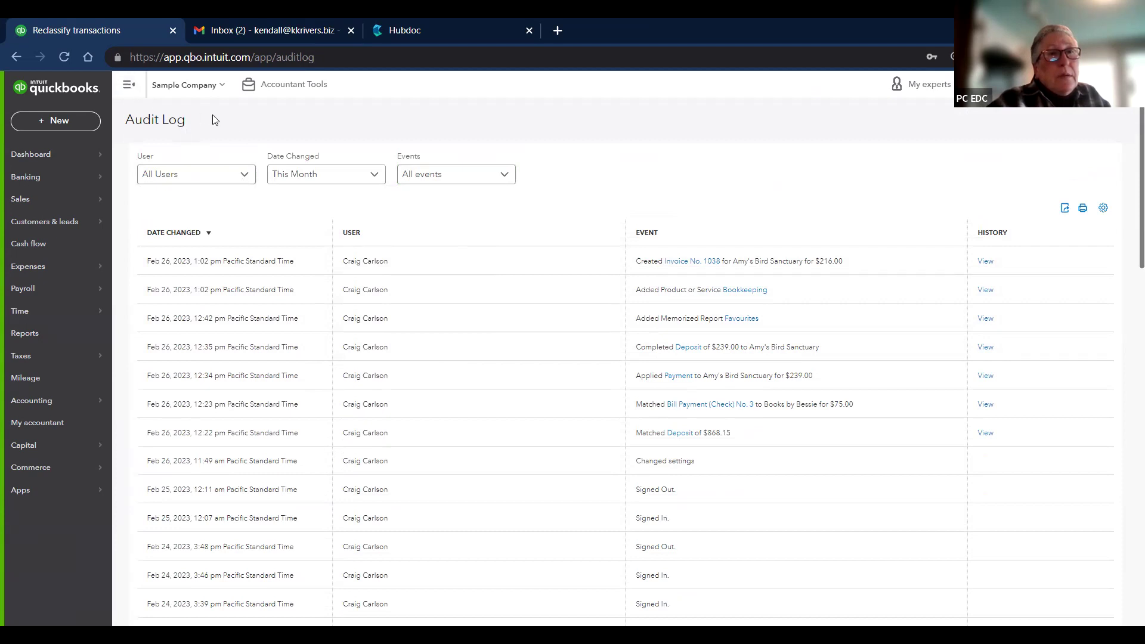
# Step: Open the Checking account's bank transactions for review and expand the 02/24/2023 A Rental expense of $1,200.00
pyautogui.click(72, 334)
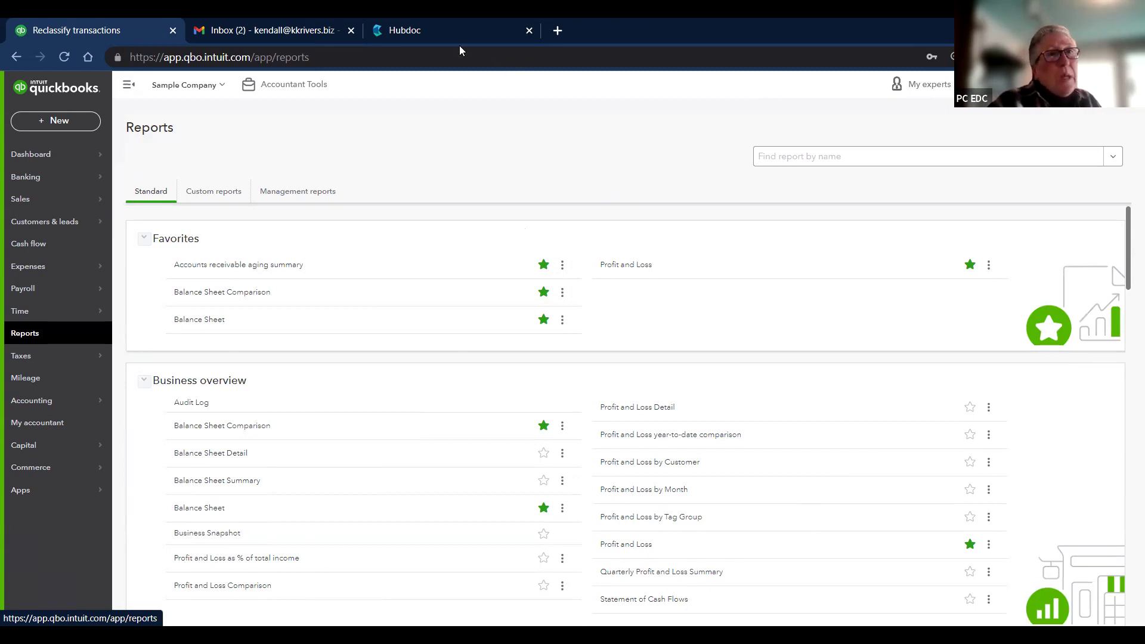
pyautogui.click(128, 181)
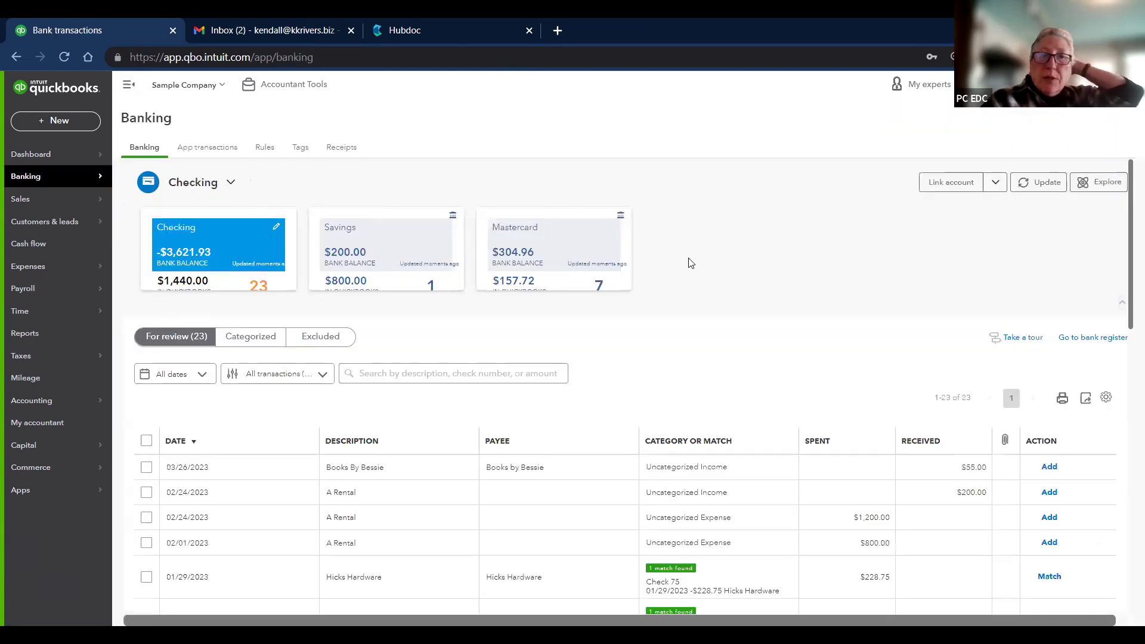
pyautogui.scroll(-3, 673, 217)
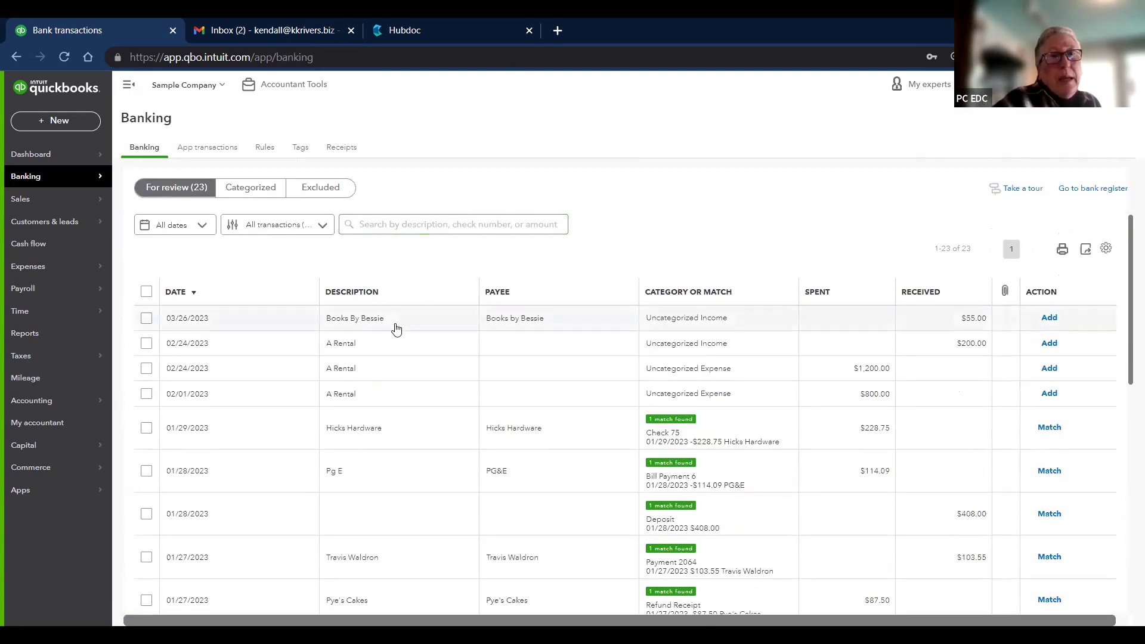
pyautogui.scroll(-1, 396, 328)
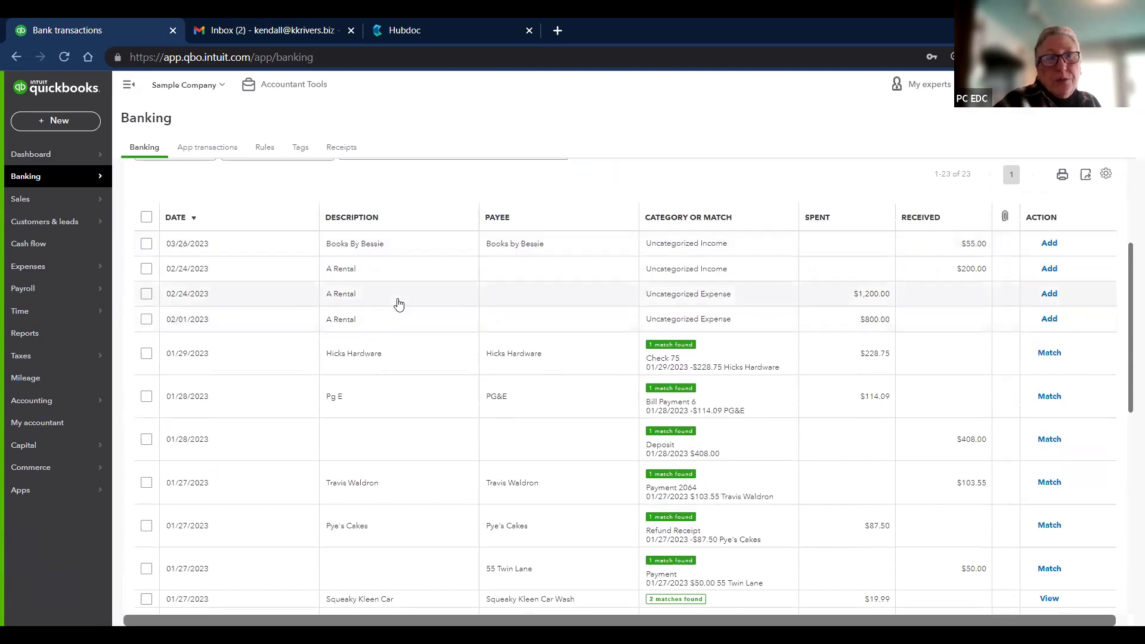
pyautogui.click(398, 304)
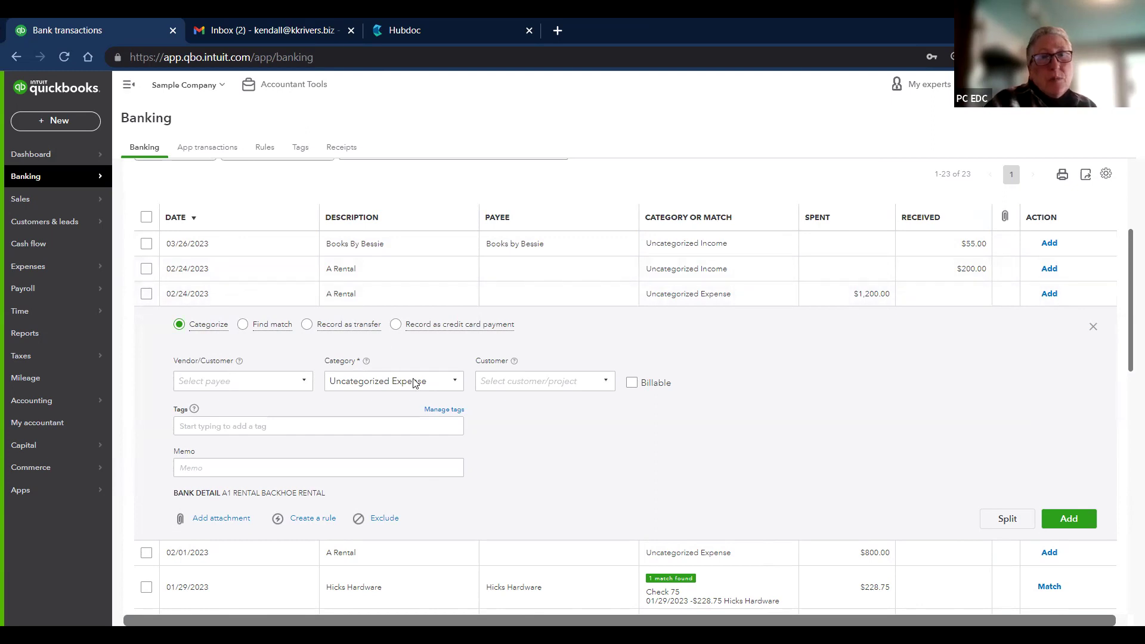
# Step: Open the split form for the 02/24/2023 A Rental expense, add extra category lines, and cancel without applying the split
pyautogui.click(1010, 520)
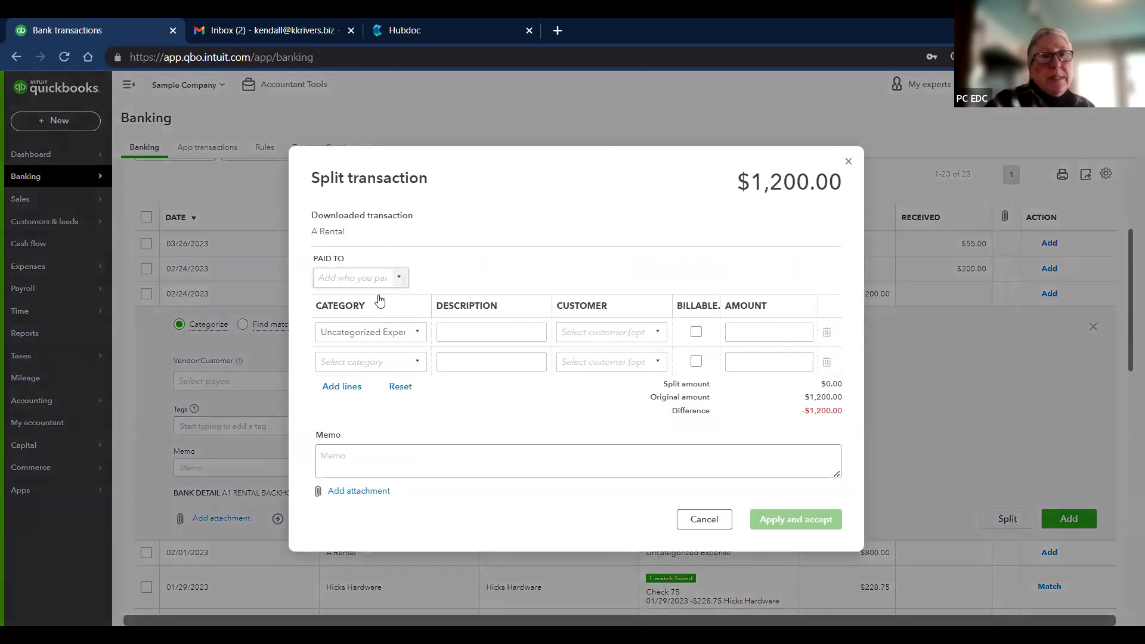
pyautogui.click(342, 386)
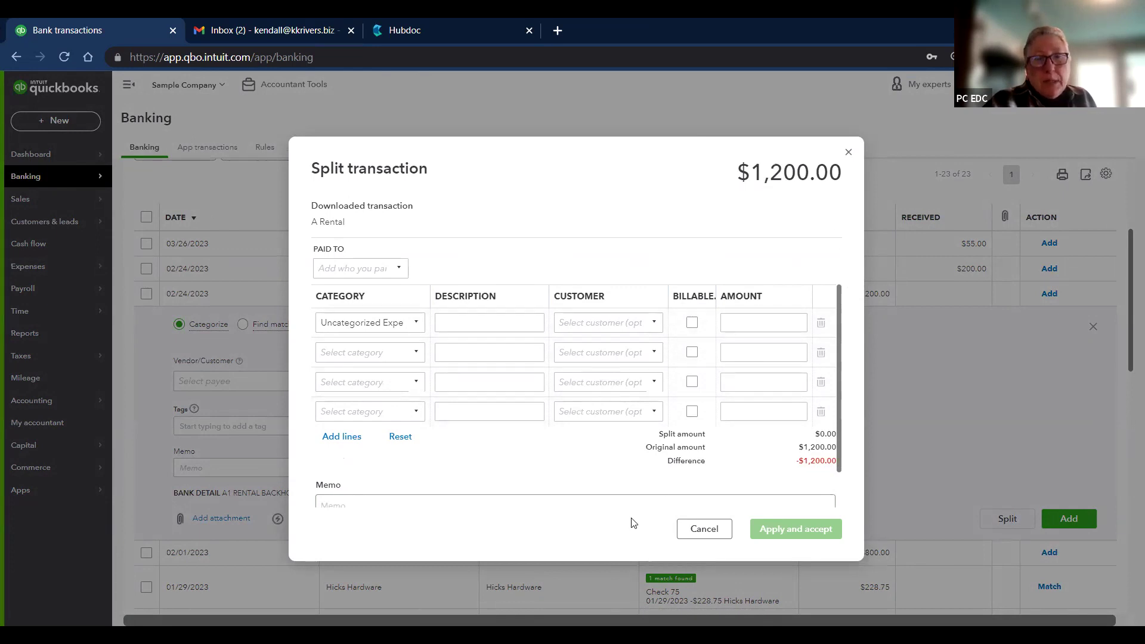
pyautogui.click(689, 536)
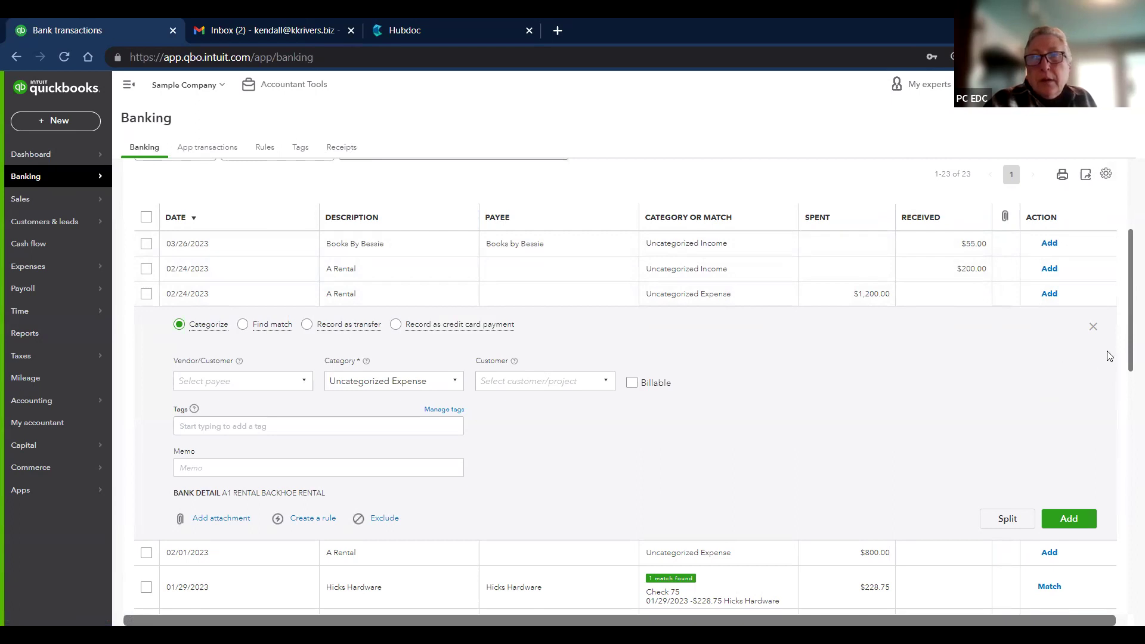
pyautogui.click(1093, 326)
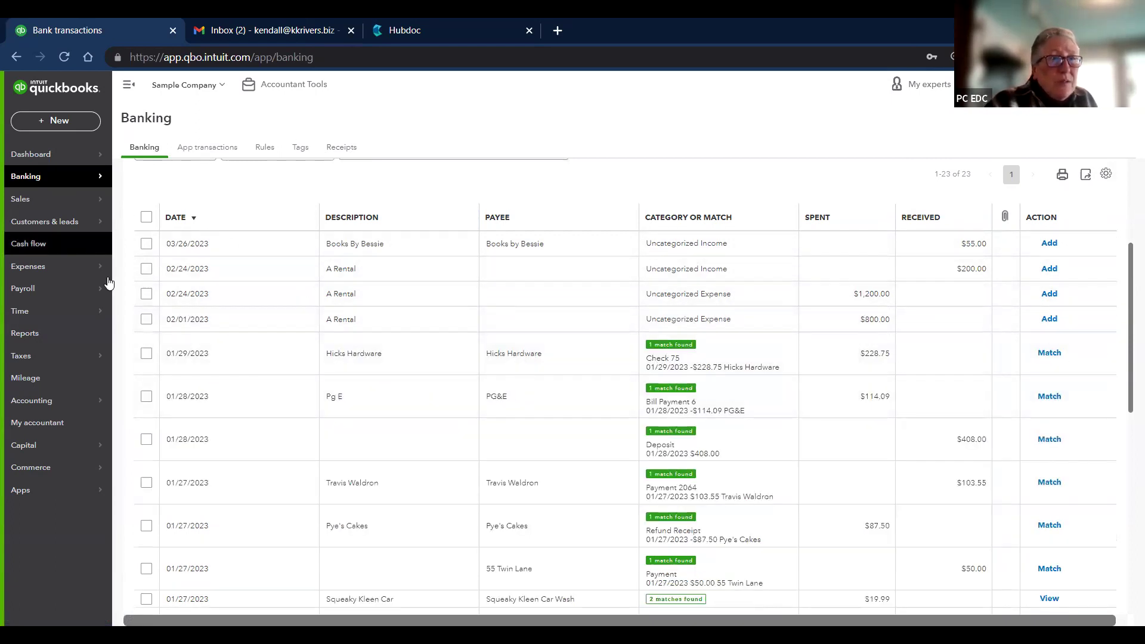
# Step: View the Commerce overview for connecting sales channels and return to the Dashboard
pyautogui.click(80, 471)
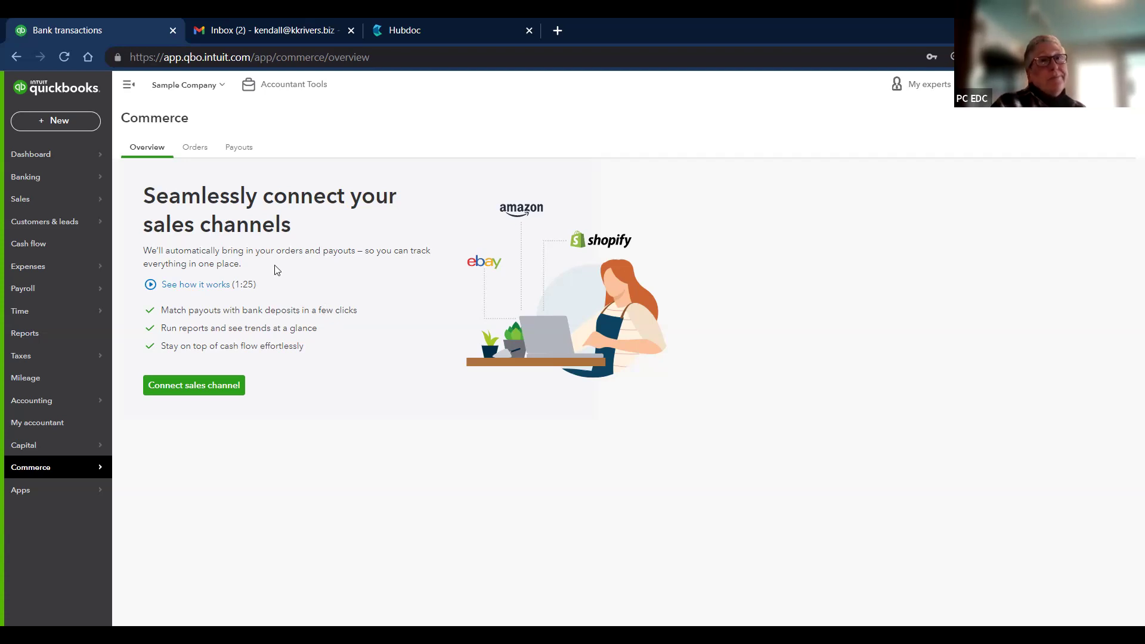
pyautogui.moveTo(90, 199)
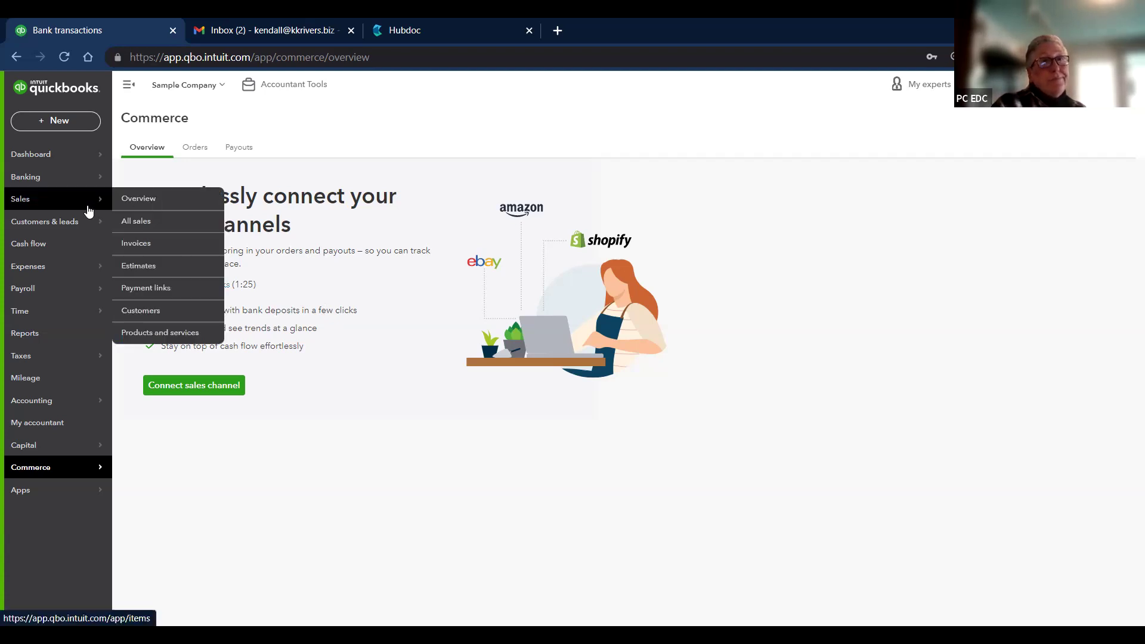
pyautogui.click(42, 154)
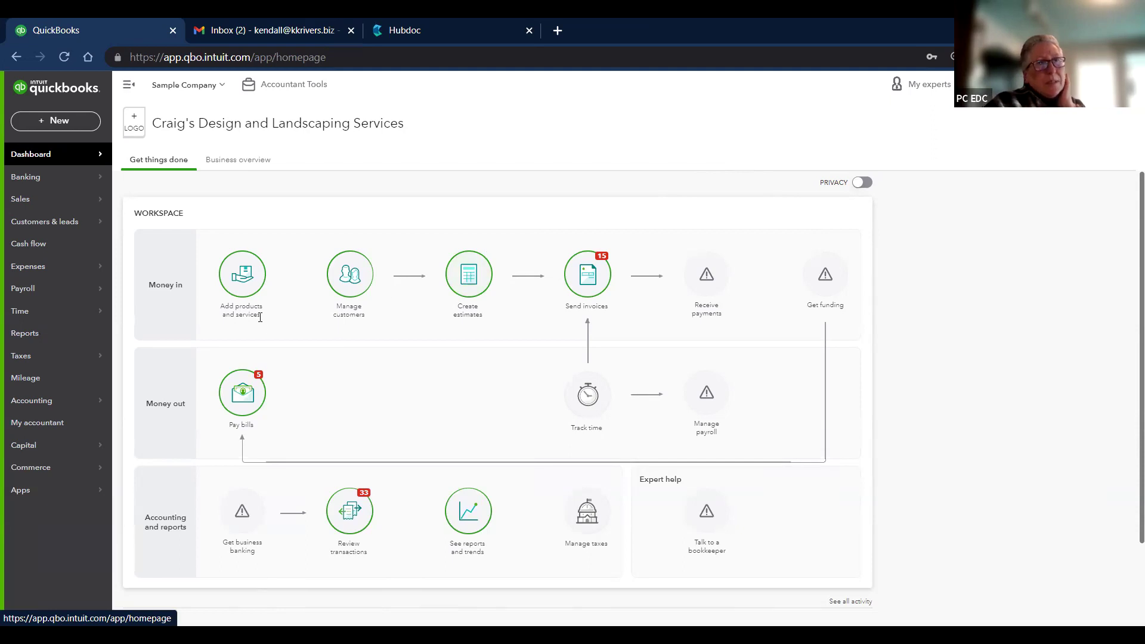
# Step: Look through the Find apps catalogue from Premium Apps down to Free apps, and return to the Dashboard
pyautogui.click(39, 497)
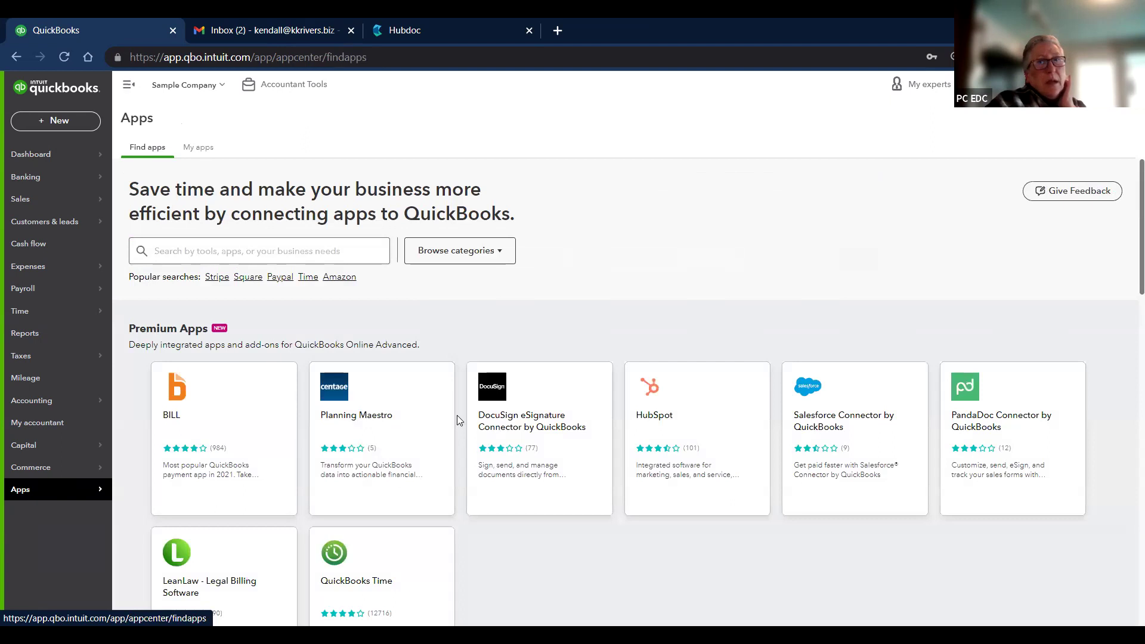
pyautogui.scroll(-5, 456, 419)
pyautogui.scroll(-3, 458, 421)
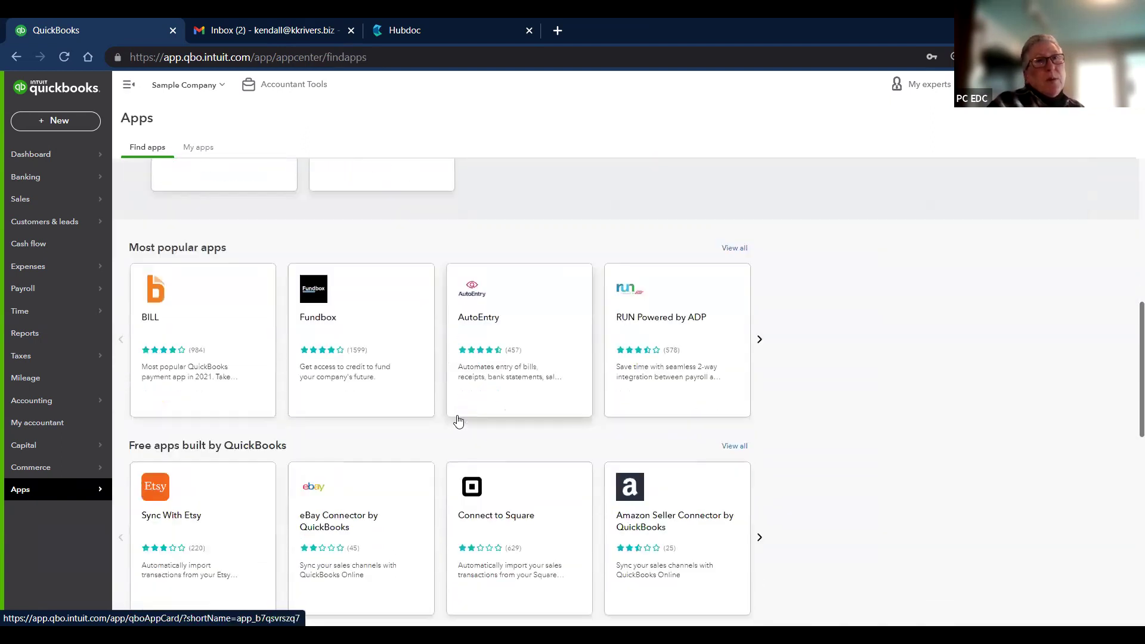
pyautogui.scroll(-3, 458, 421)
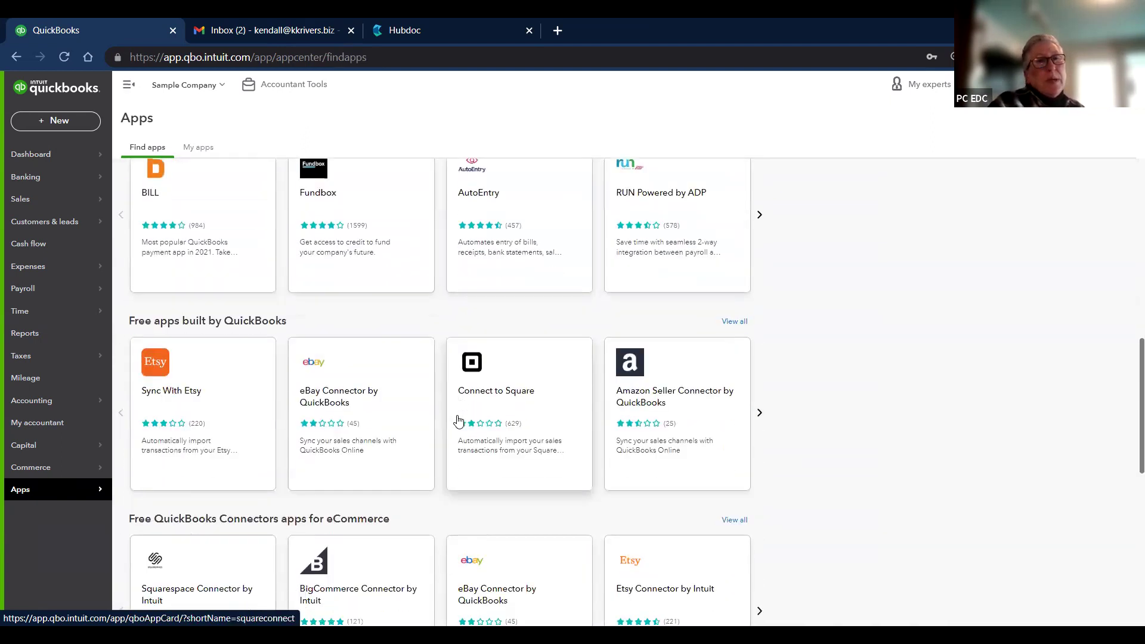
pyautogui.scroll(-4, 458, 421)
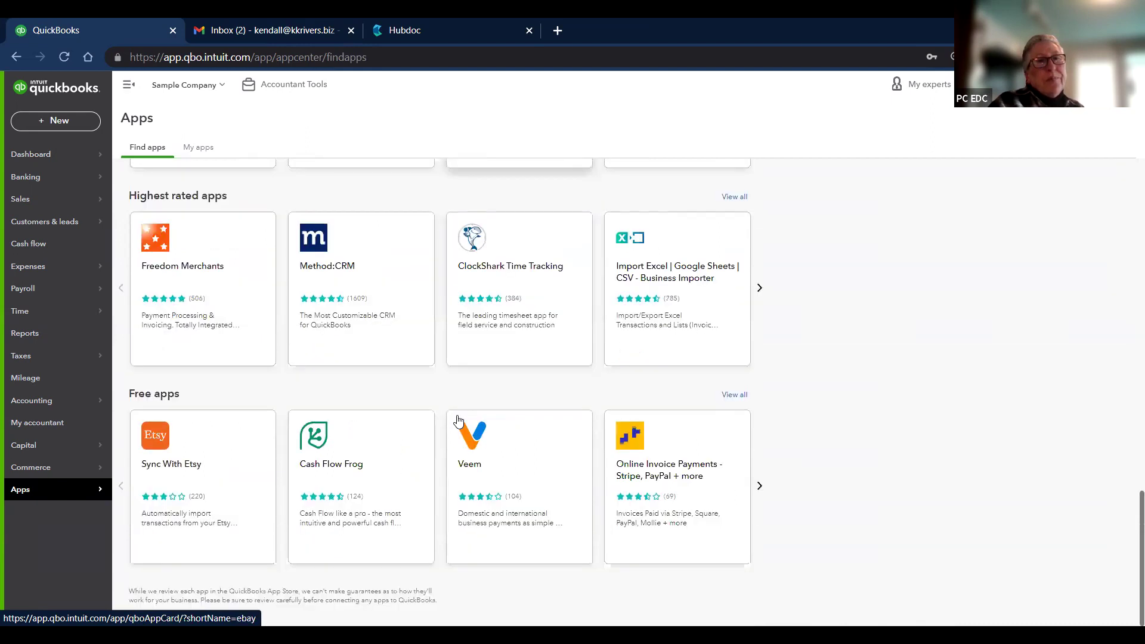
pyautogui.scroll(15, 458, 421)
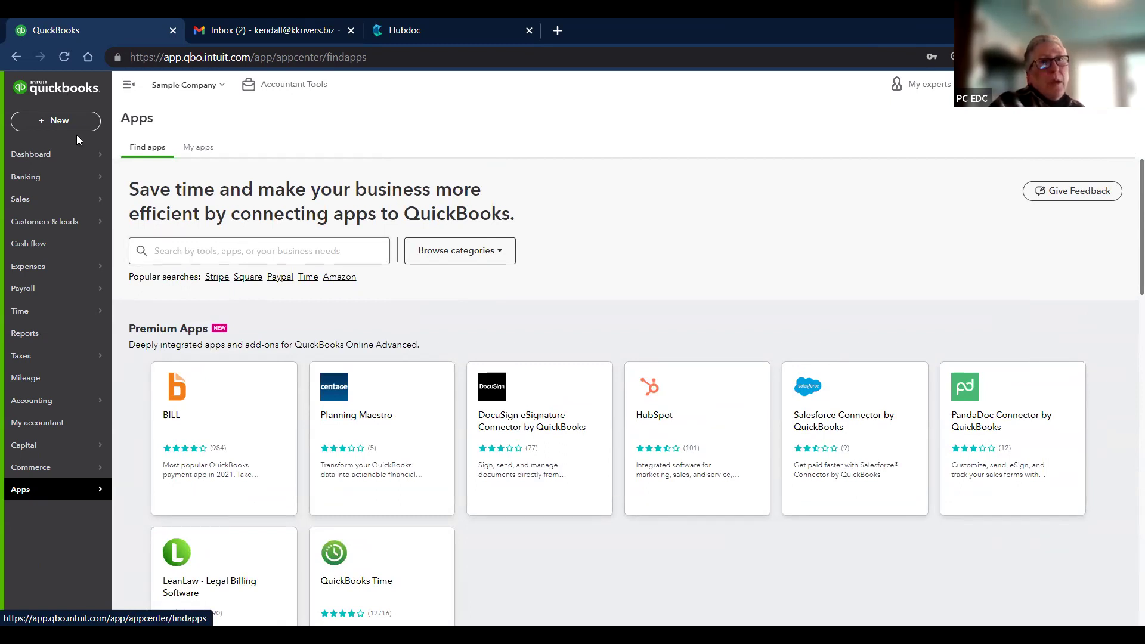
pyautogui.click(44, 154)
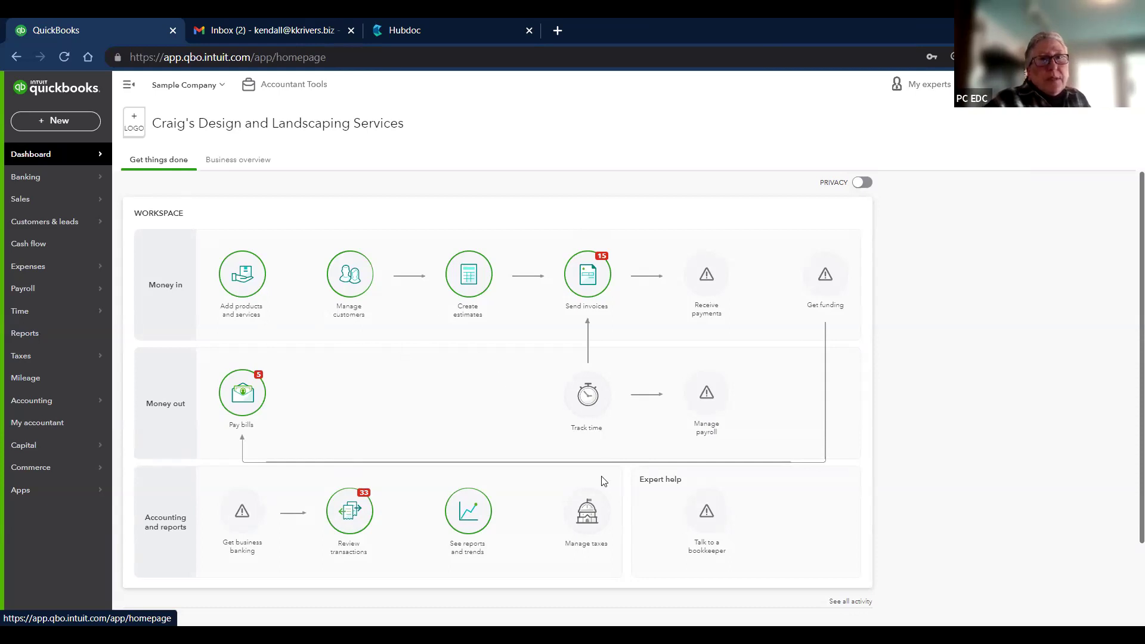
# Step: Open the All sales list and look through the sales transactions of the last 12 months
pyautogui.moveTo(591, 276)
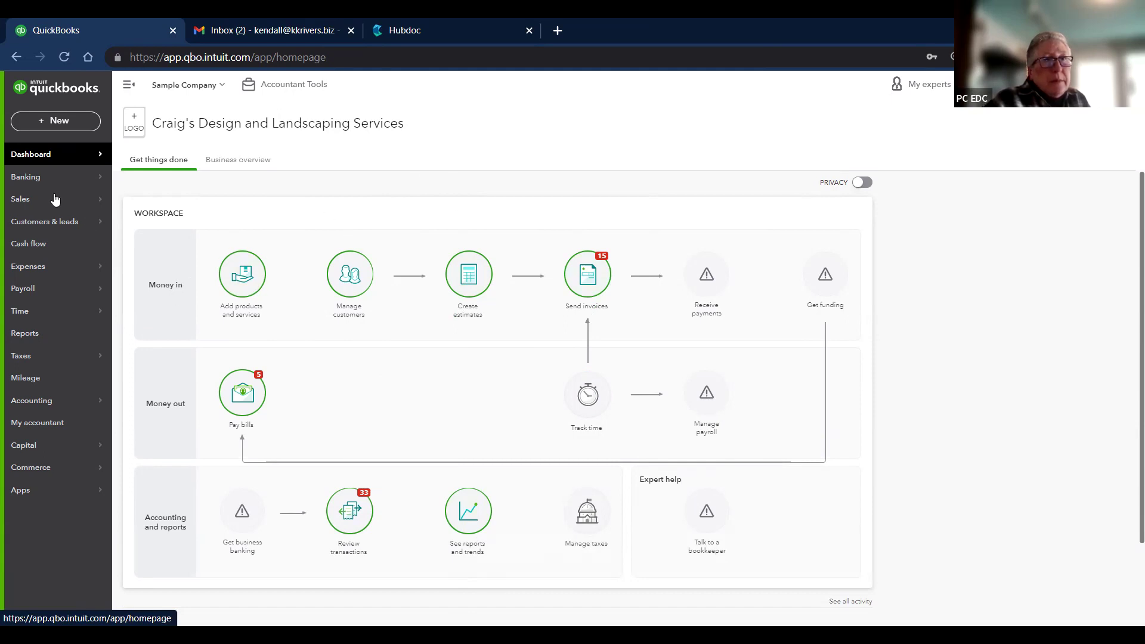
pyautogui.moveTo(71, 205)
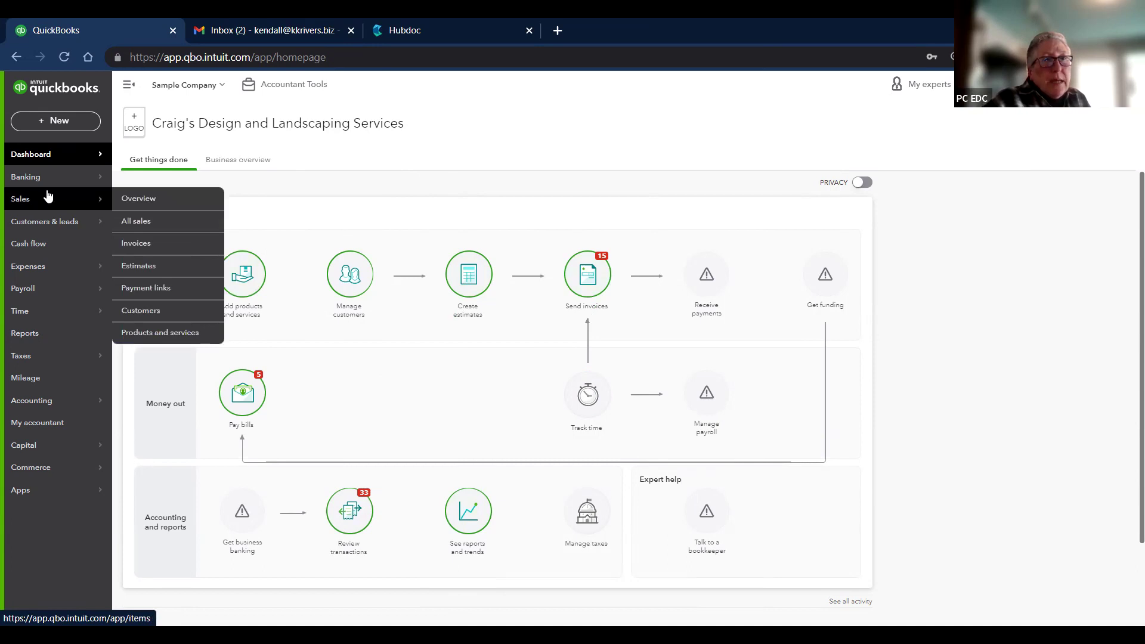
pyautogui.click(124, 222)
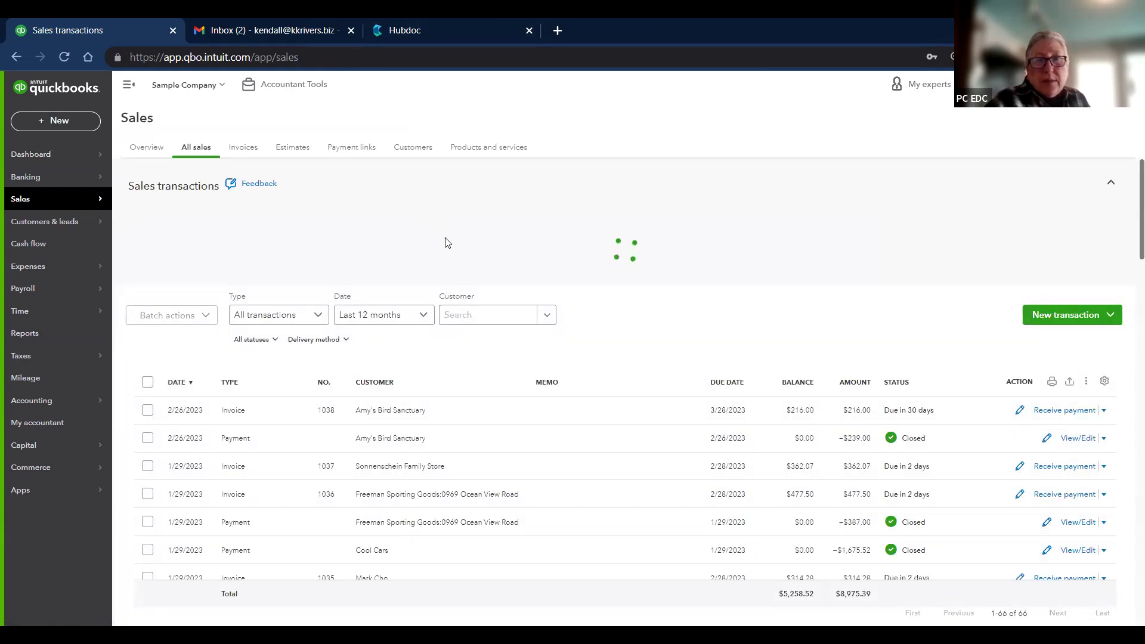
pyautogui.scroll(-12, 448, 243)
pyautogui.scroll(10, 422, 280)
# Step: Open the Invoices list and review the paid and unpaid summary and each invoice's status
pyautogui.moveTo(42, 203)
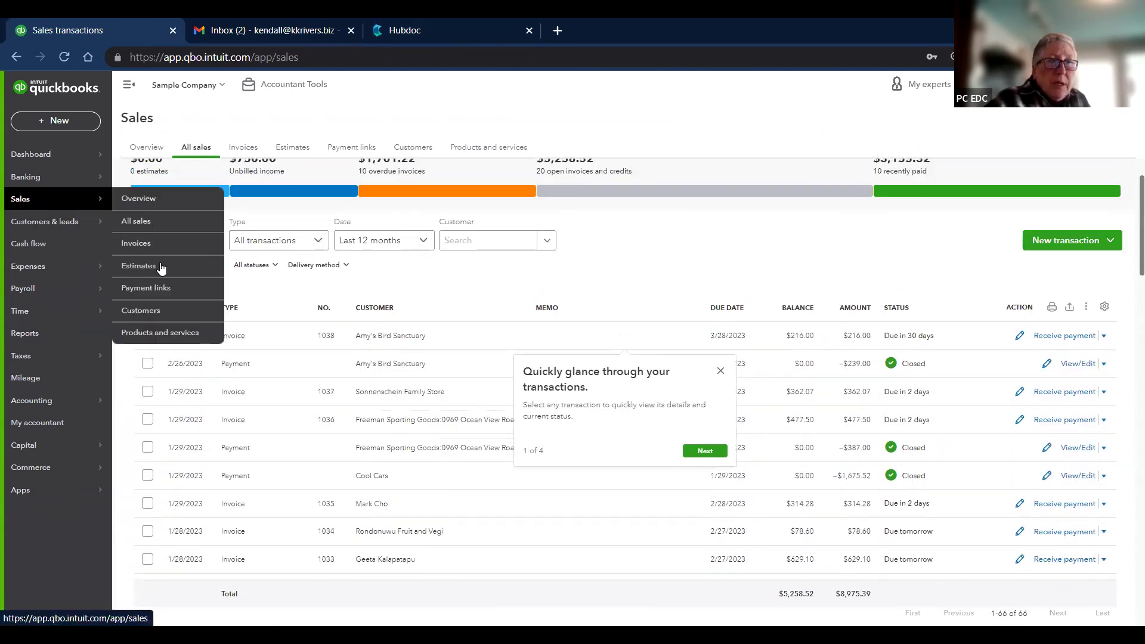
pyautogui.click(149, 244)
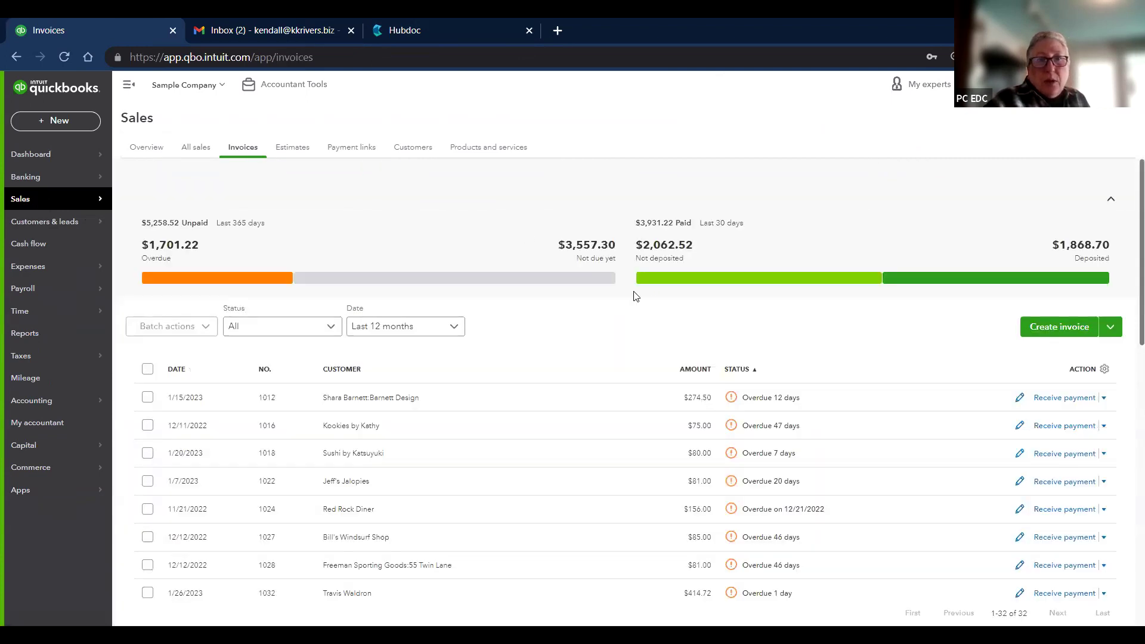
pyautogui.scroll(-1, 636, 296)
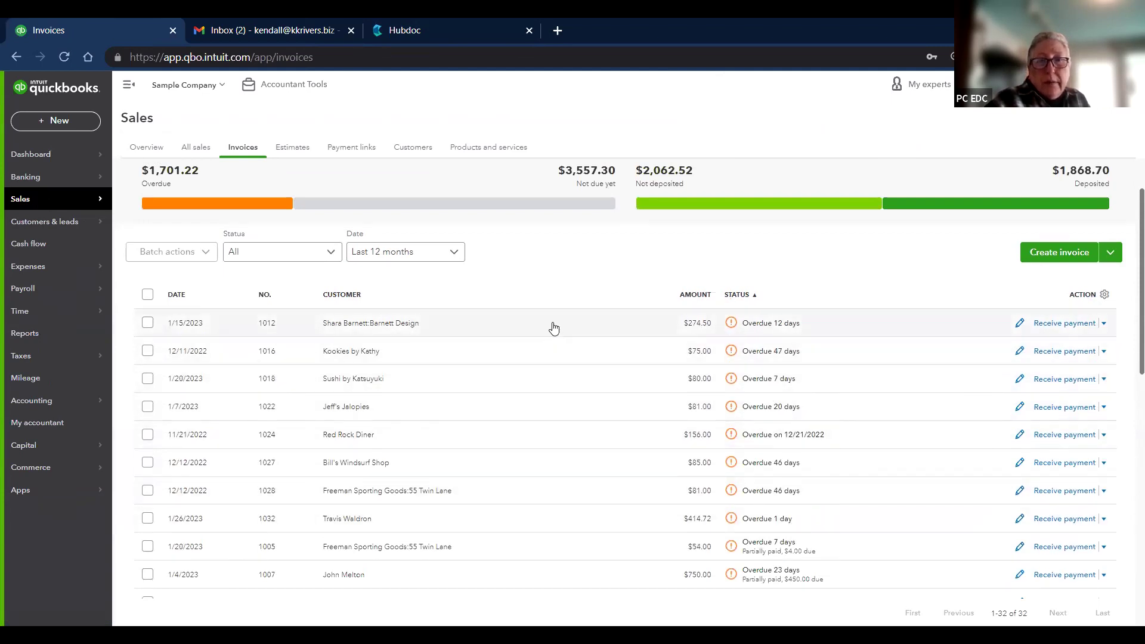
pyautogui.scroll(1, 553, 327)
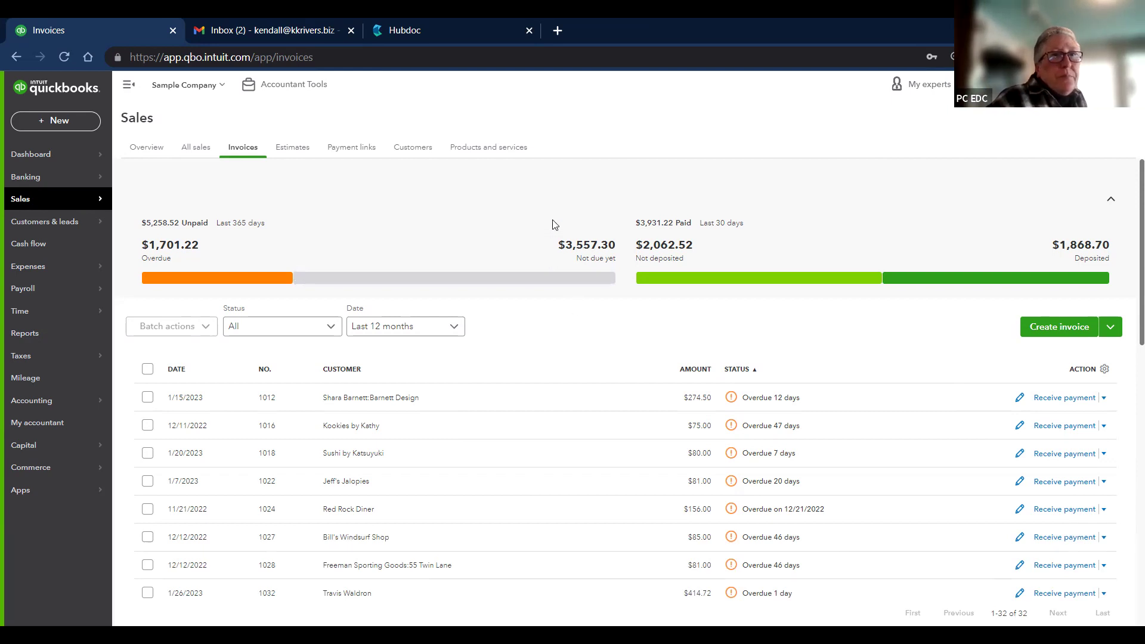
pyautogui.scroll(-12, 552, 224)
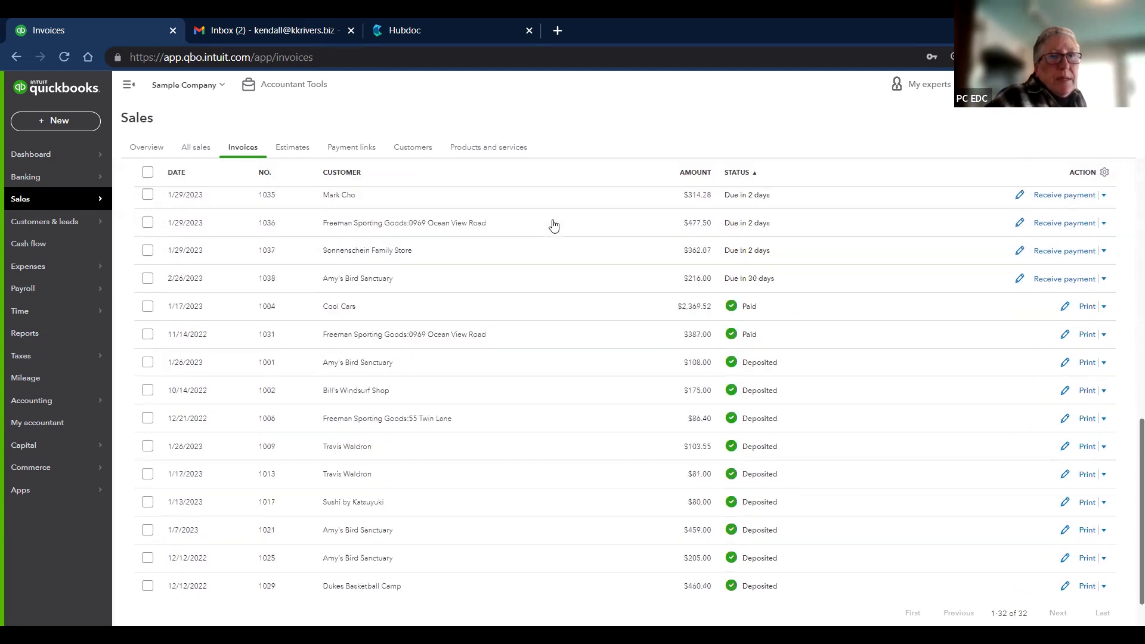
pyautogui.scroll(10, 554, 225)
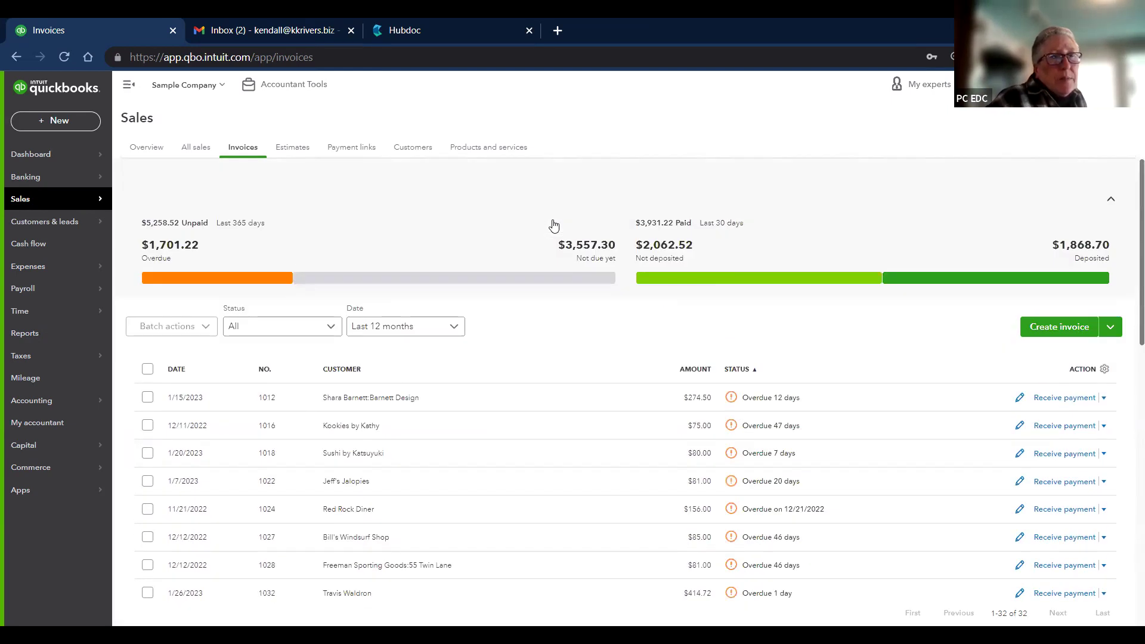